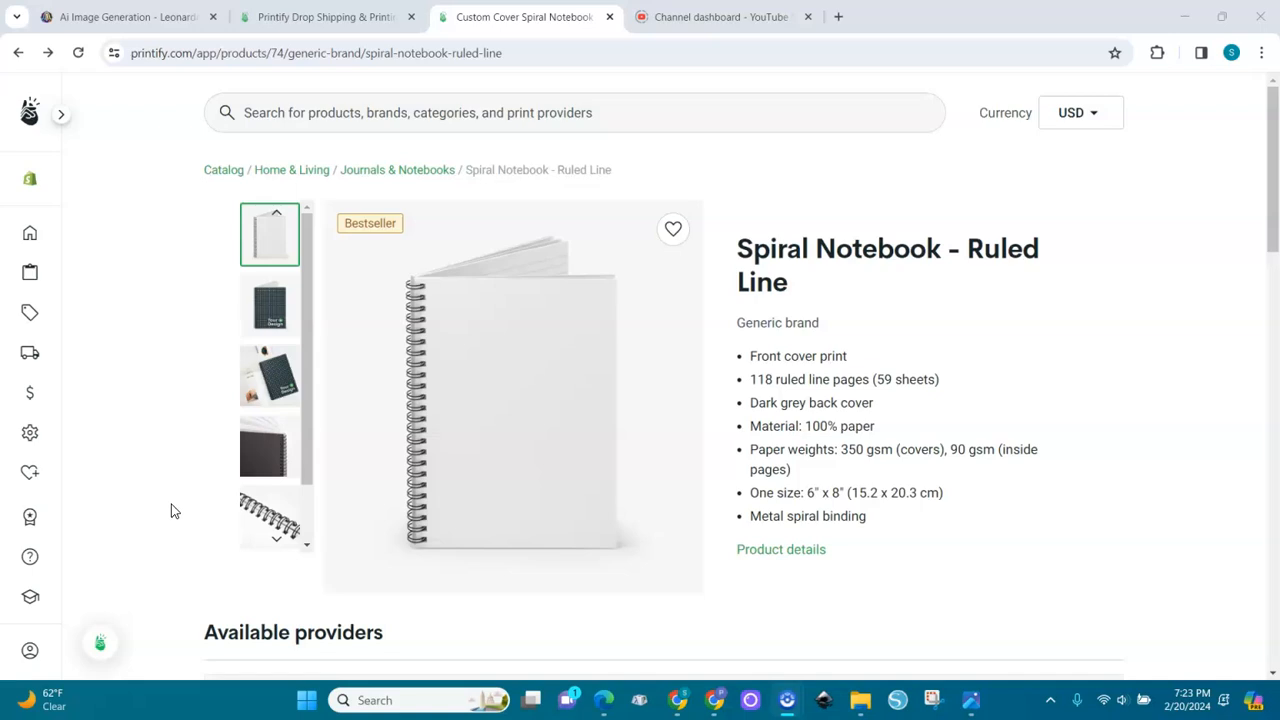
Return to the Printify dashboard and open the Journals & Notebooks category under Home & Living in the catalog
mouse_move(334, 429)
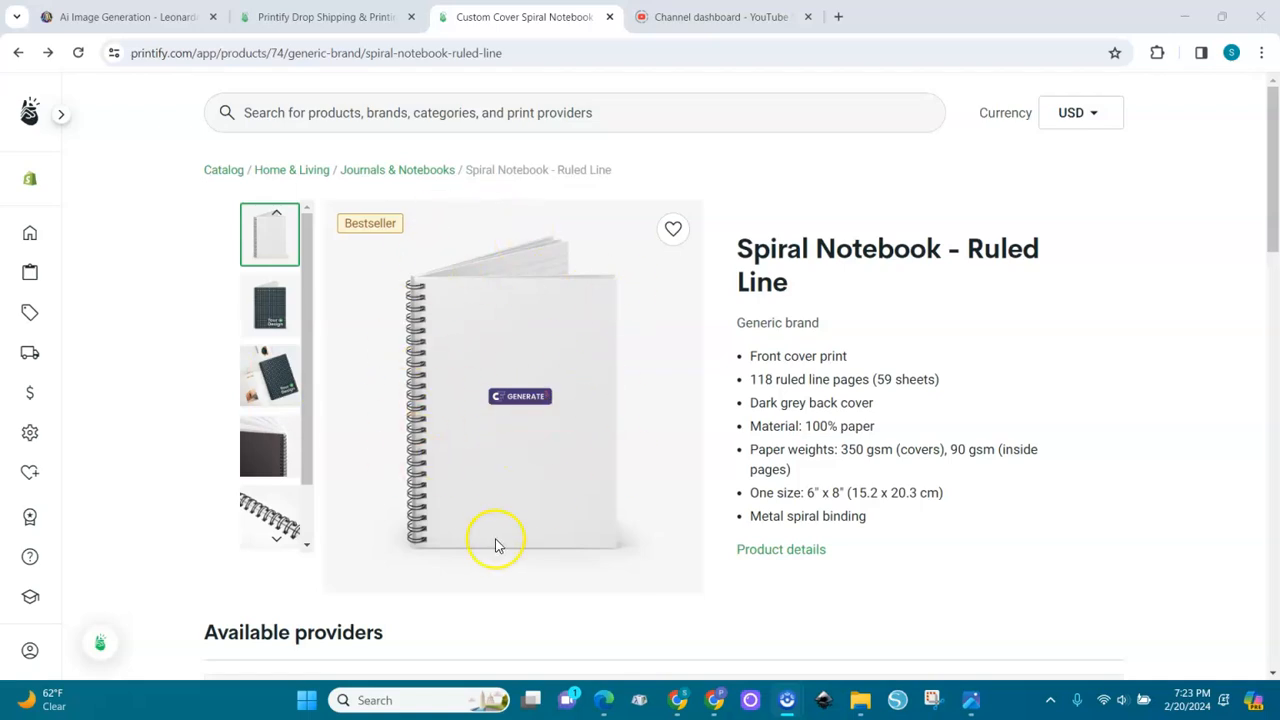
click(330, 17)
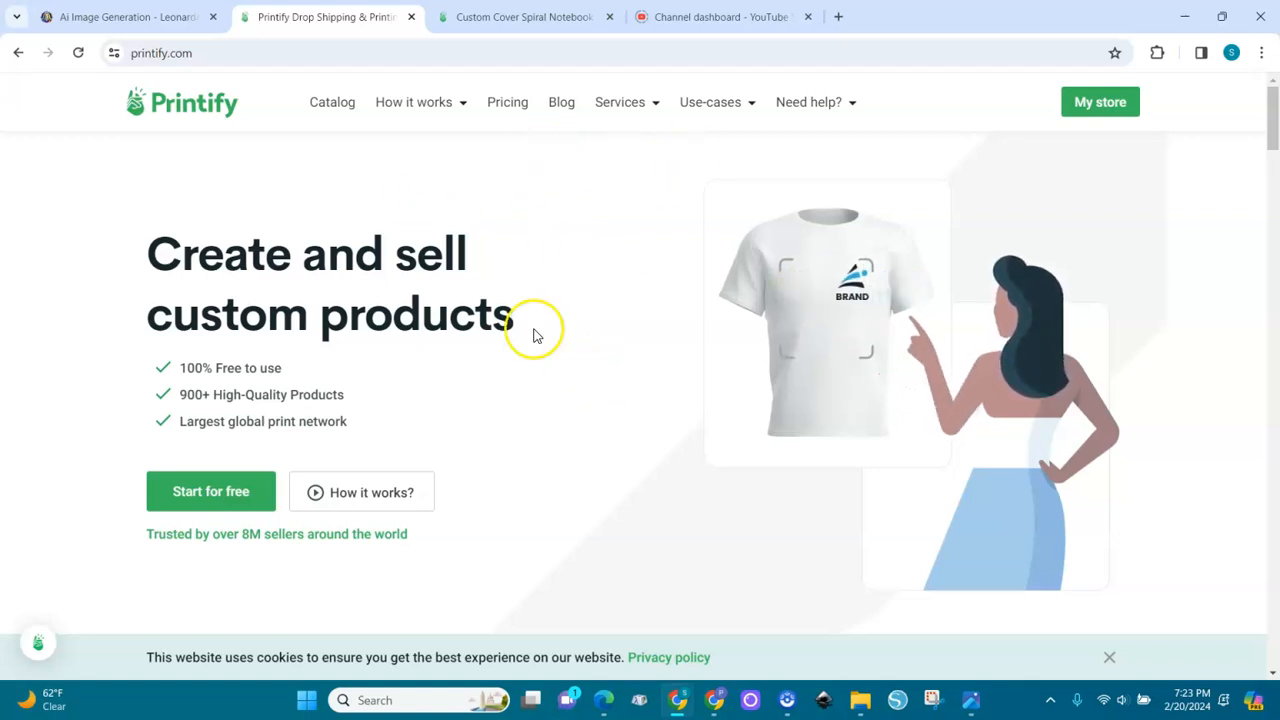
click(480, 22)
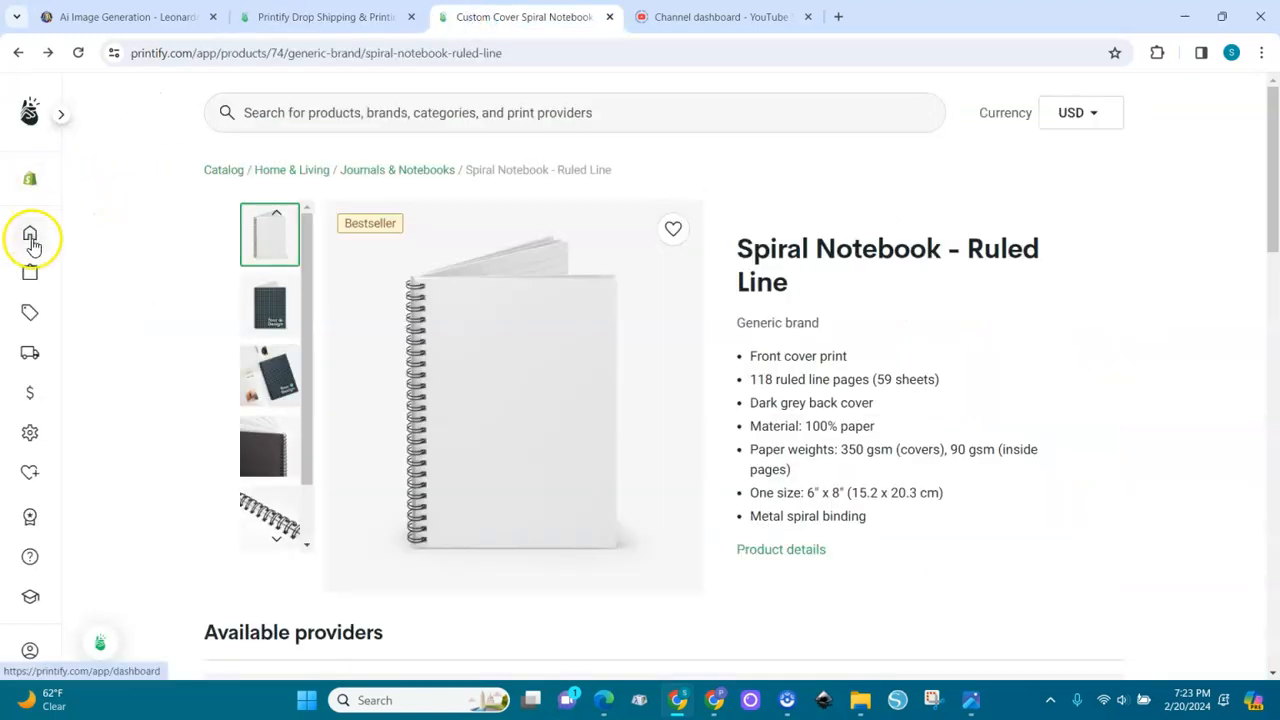
click(27, 240)
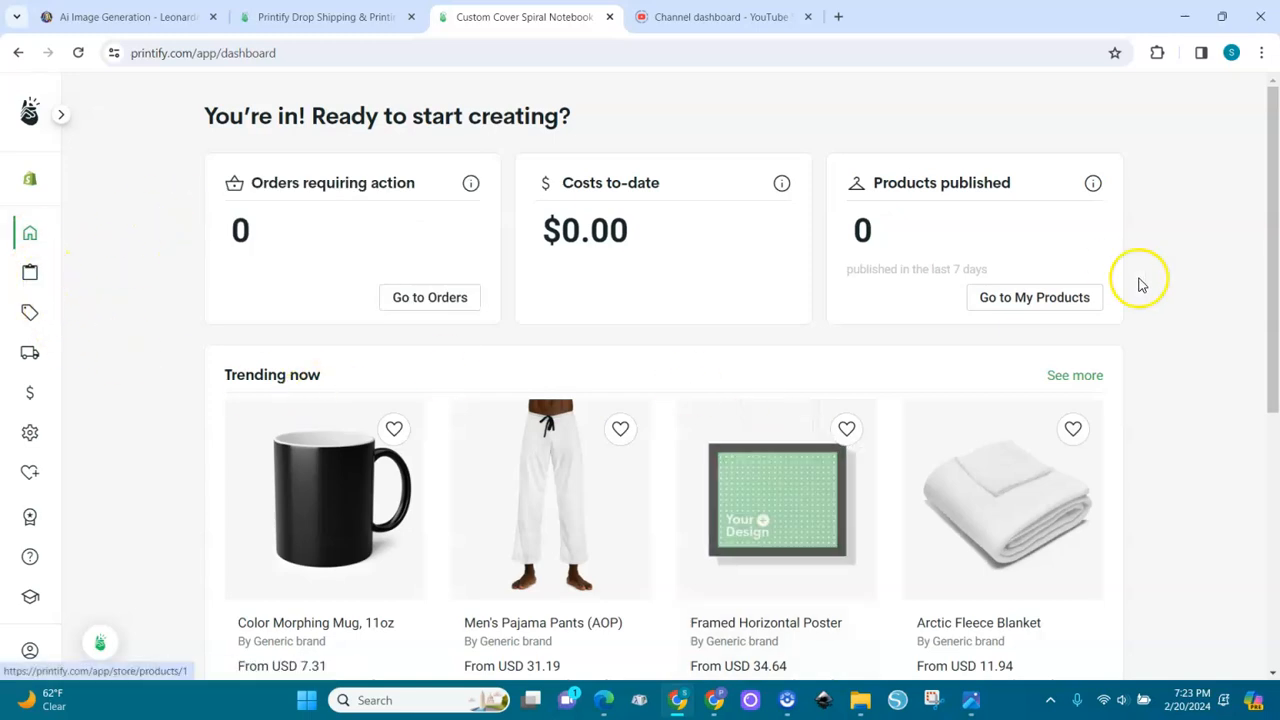
click(30, 272)
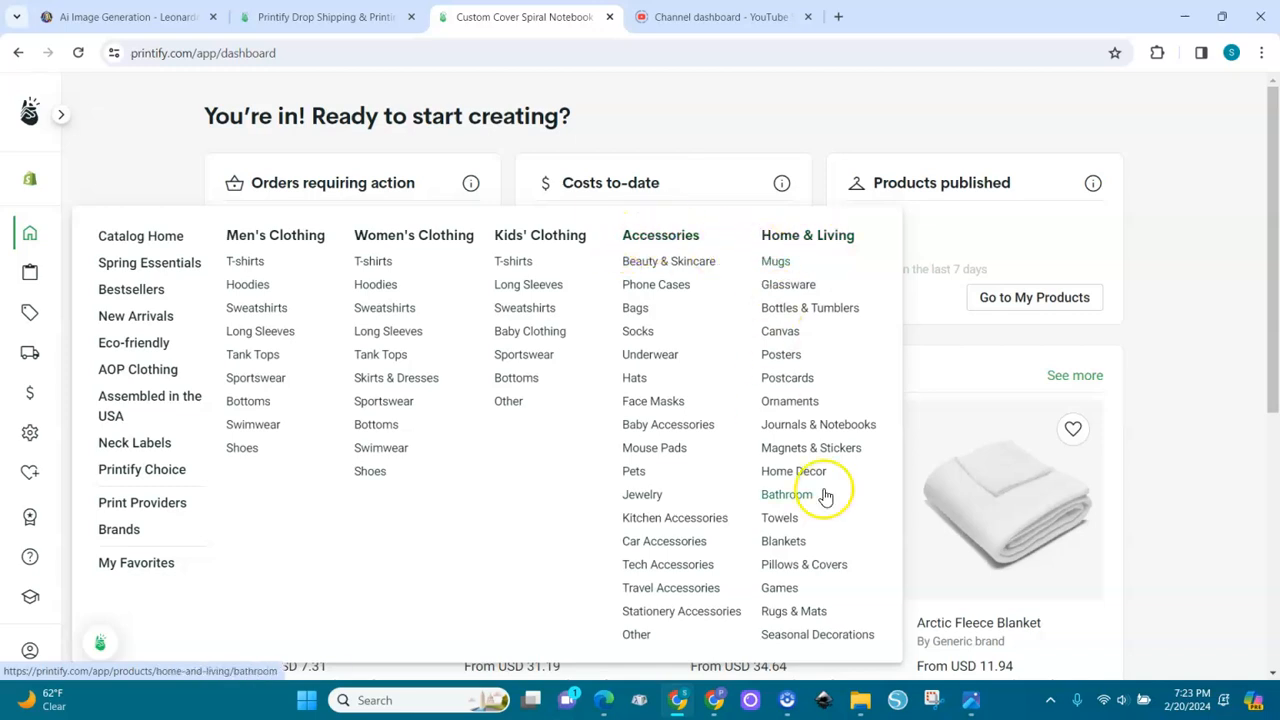
click(794, 428)
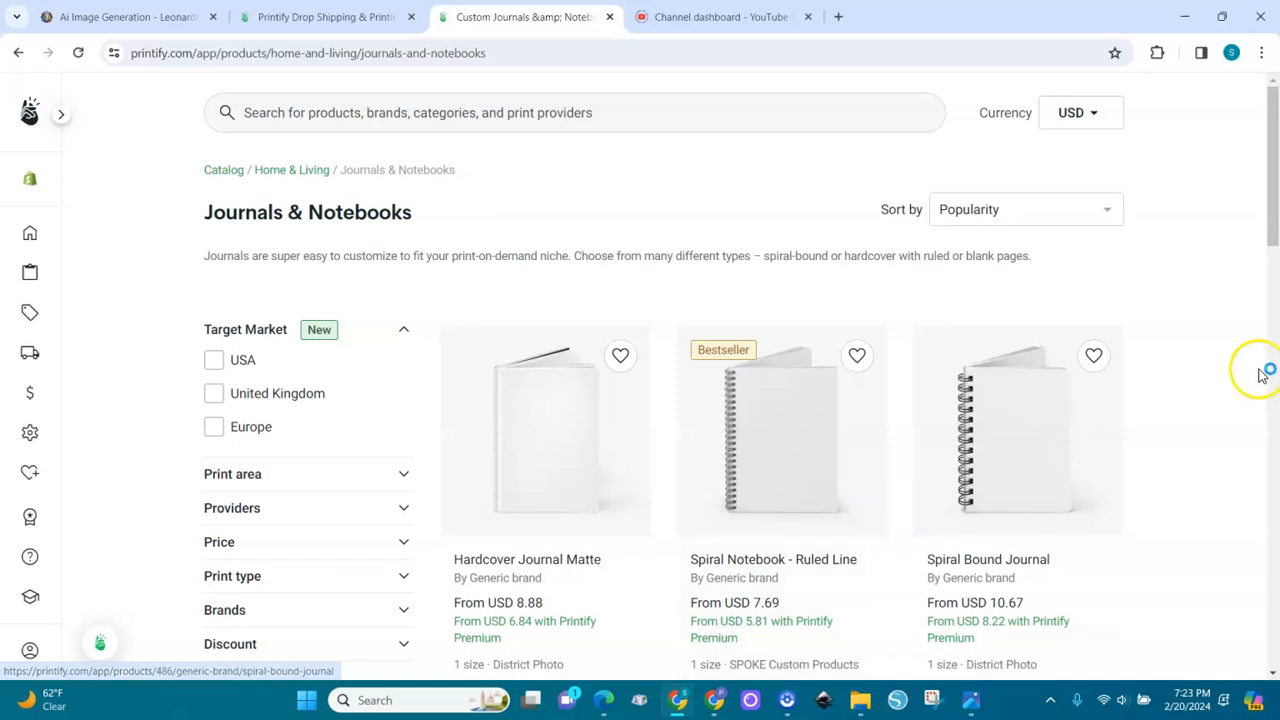
Start designing the Spiral Notebook - Ruled Line from SPOKE Custom Products and view the print file requirements for uploads
mouse_move(1275, 230)
mouse_down()
mouse_move(1274, 660)
mouse_move(1275, 205)
mouse_up()
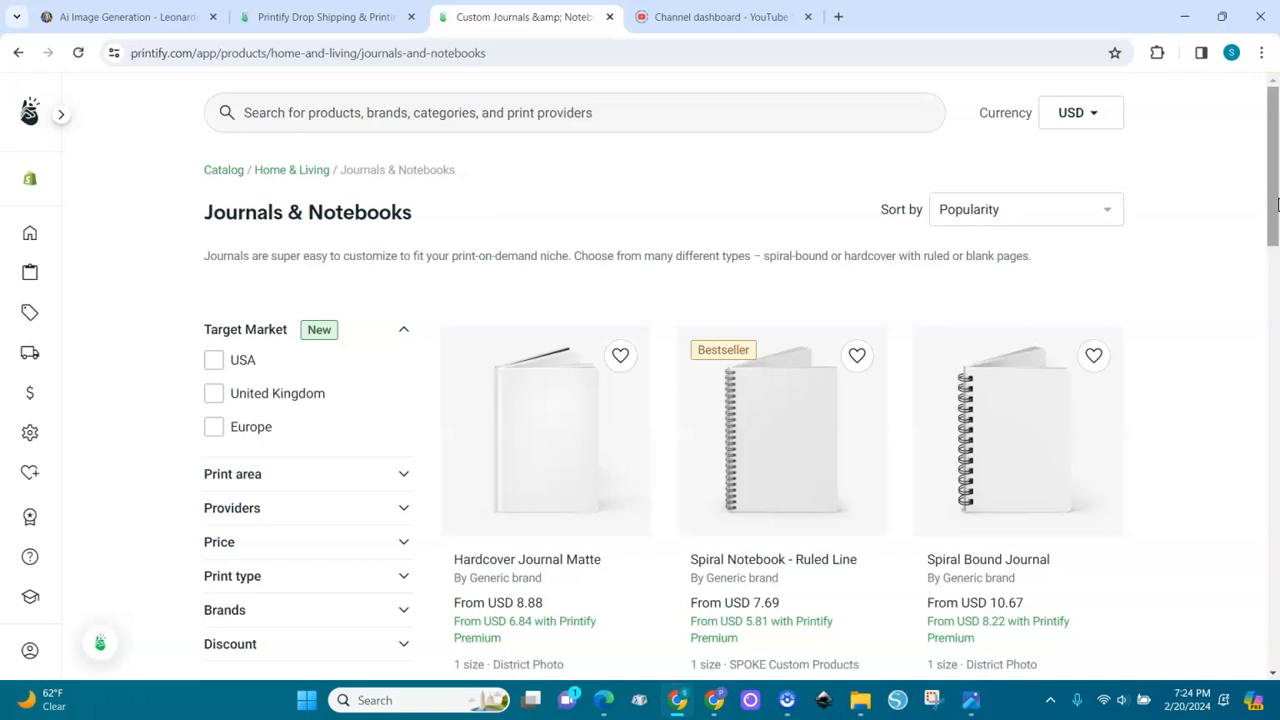
click(828, 416)
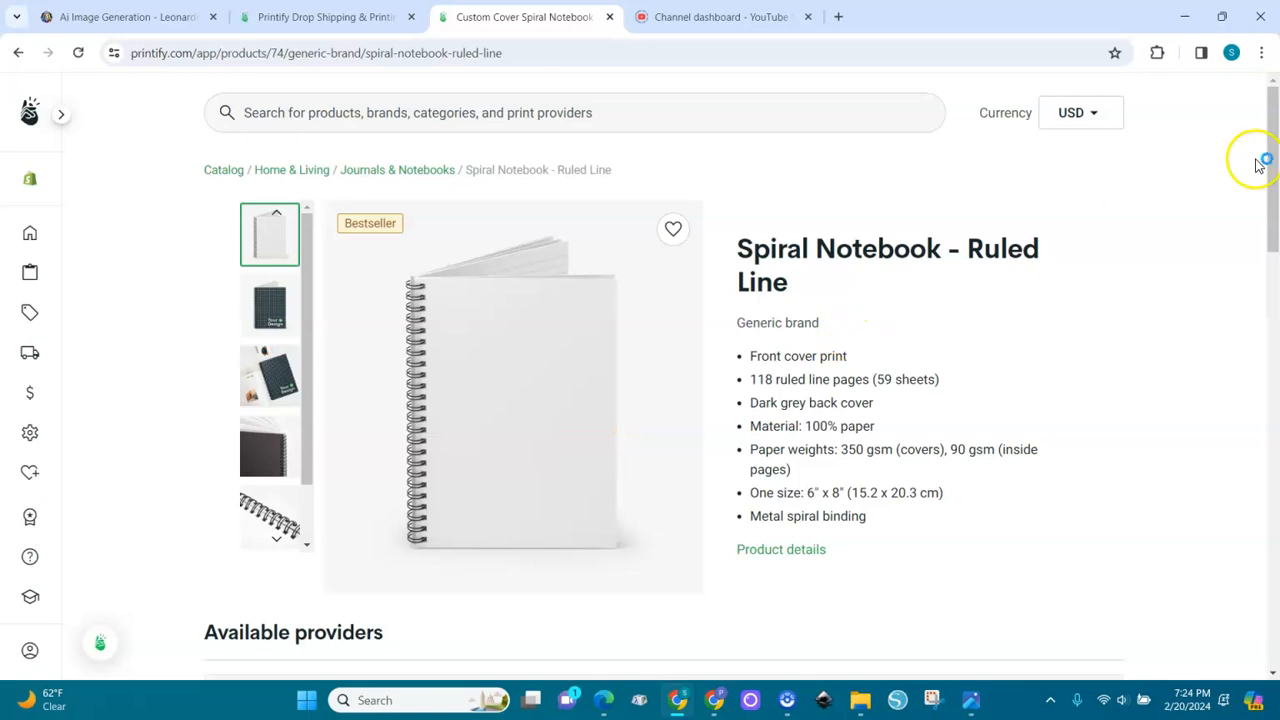
drag(1270, 186, 1272, 285)
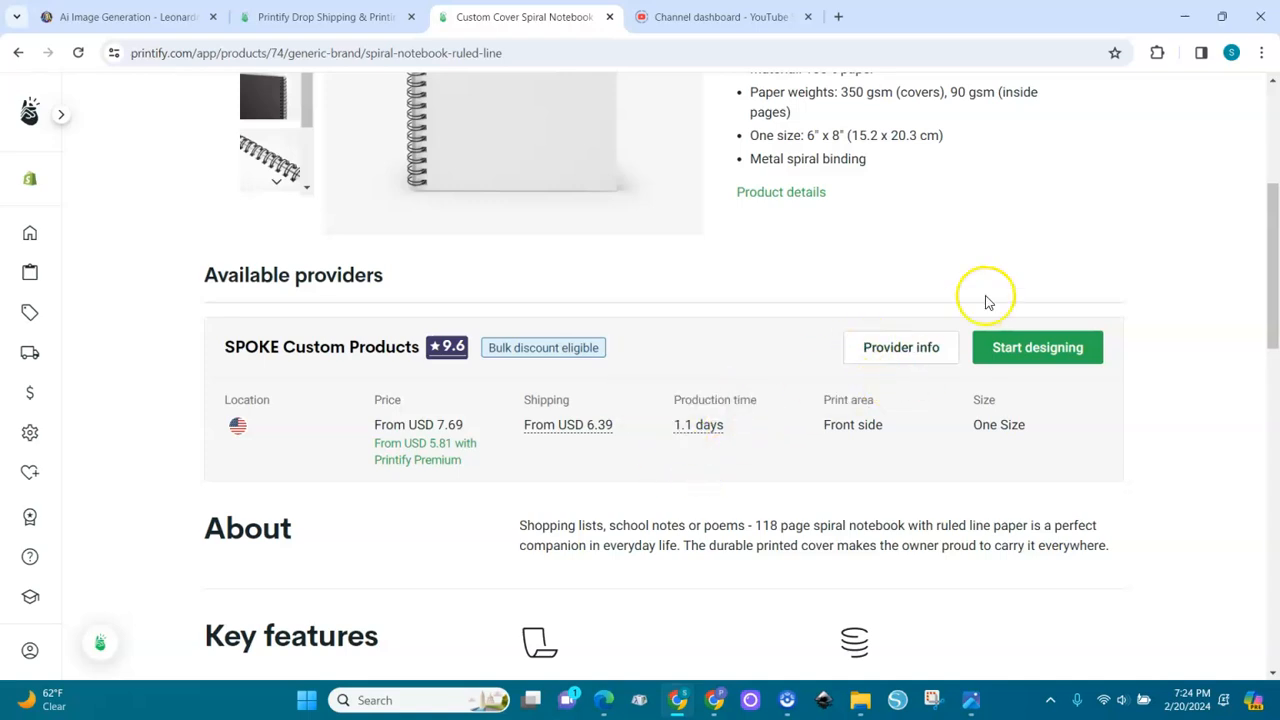
click(1046, 350)
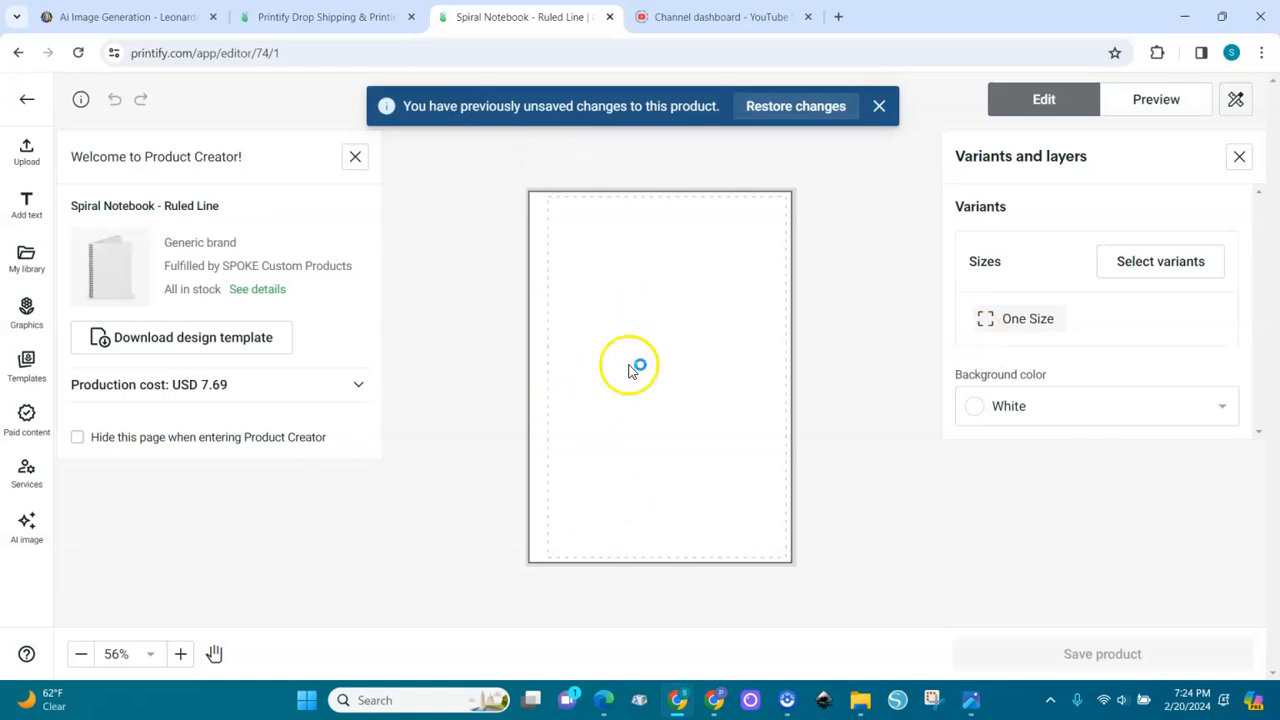
click(35, 154)
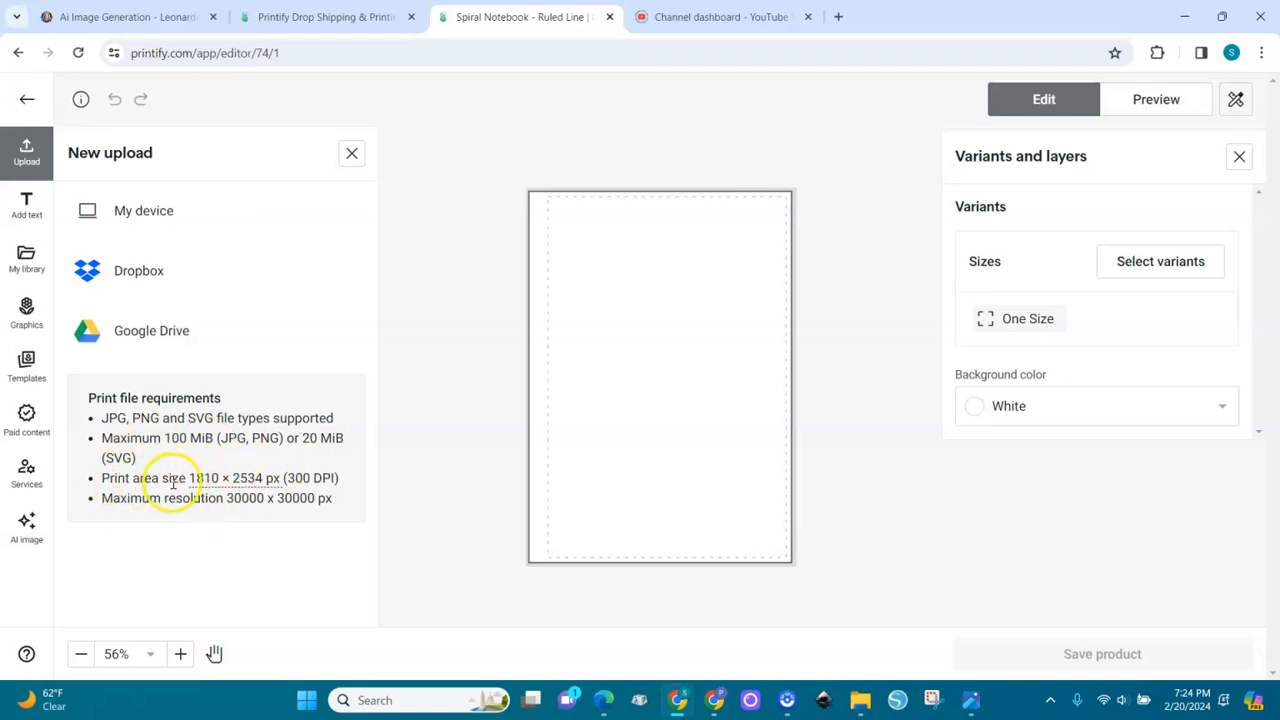
mouse_move(188, 479)
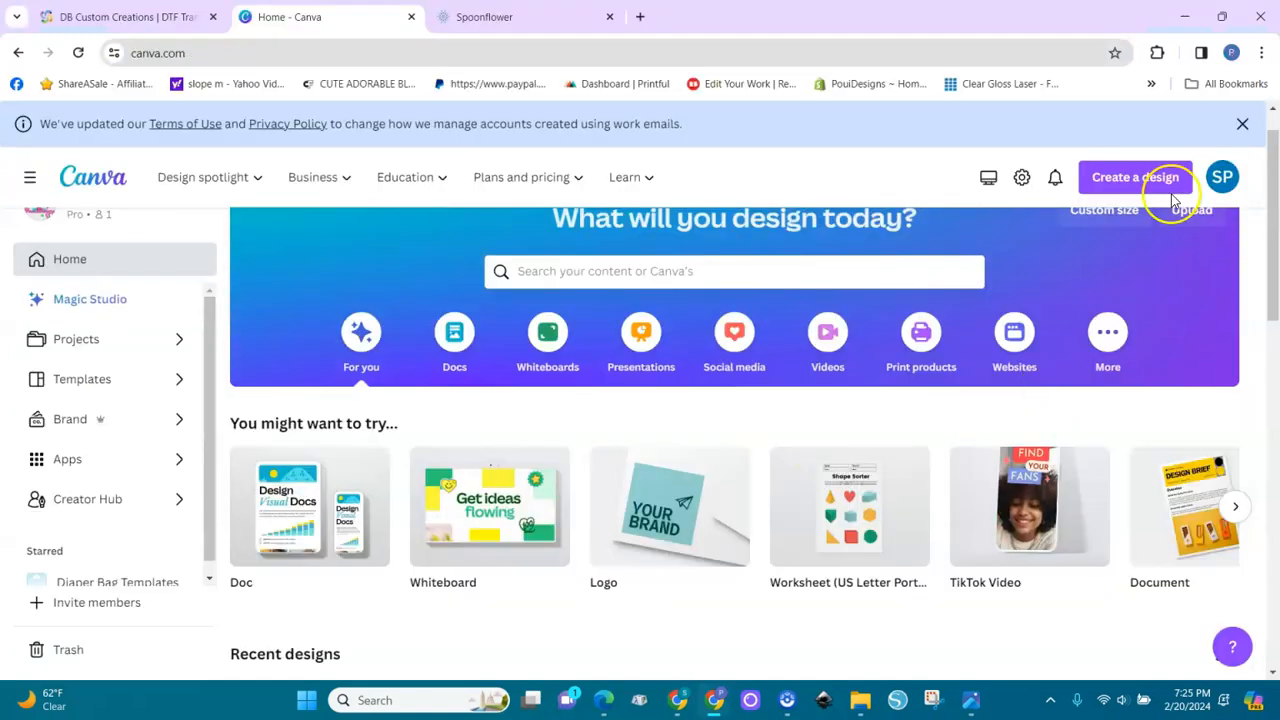
Switch to Canva and create a new custom-size design of 1810 × 2534 px
click(1133, 180)
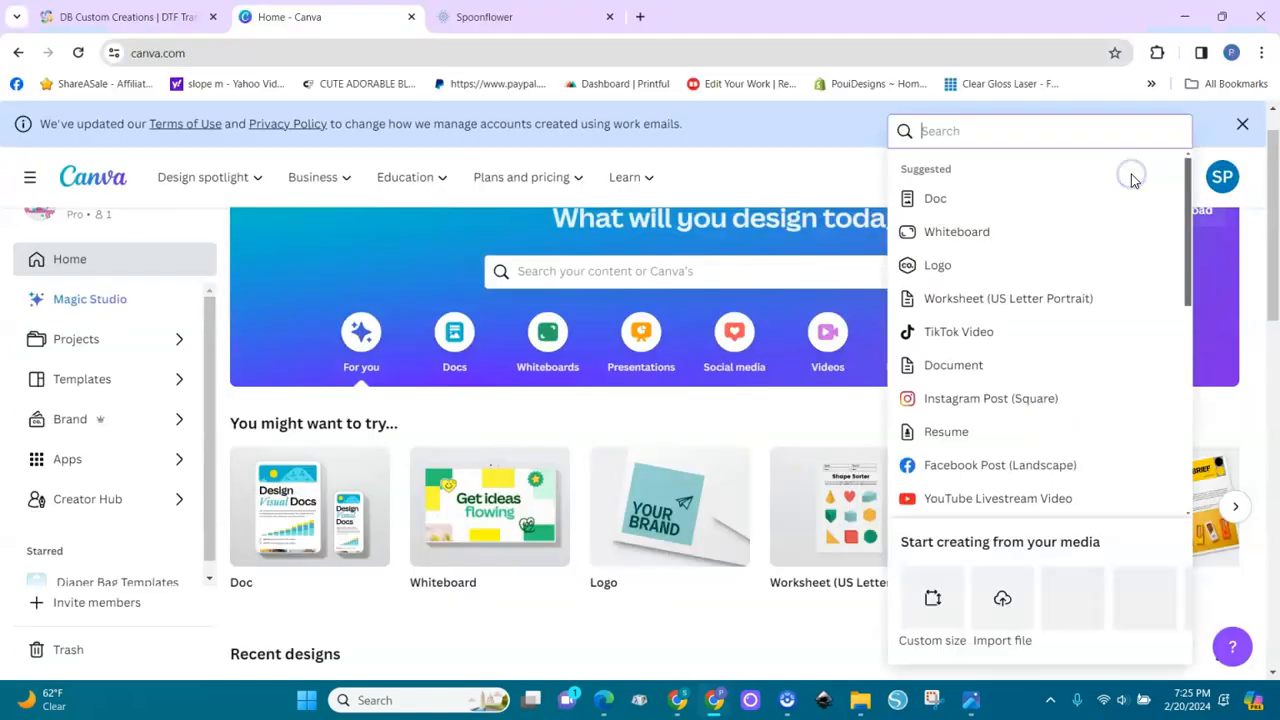
click(929, 590)
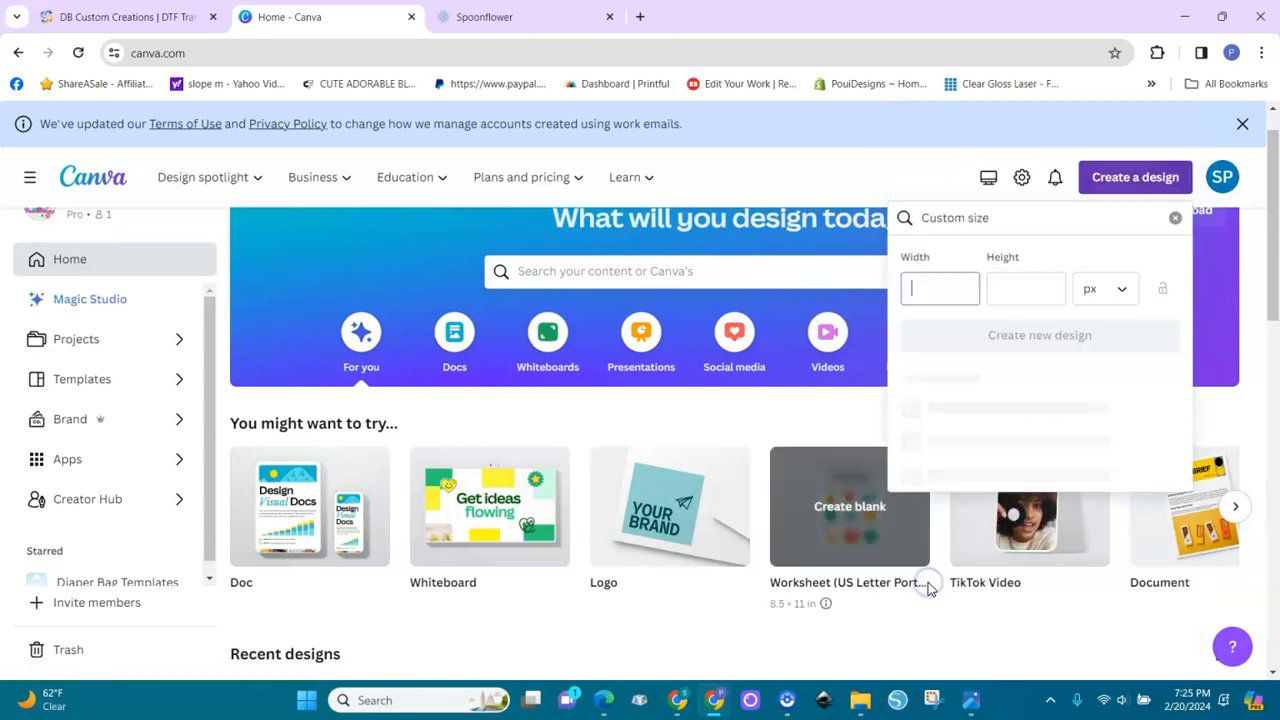
click(1125, 296)
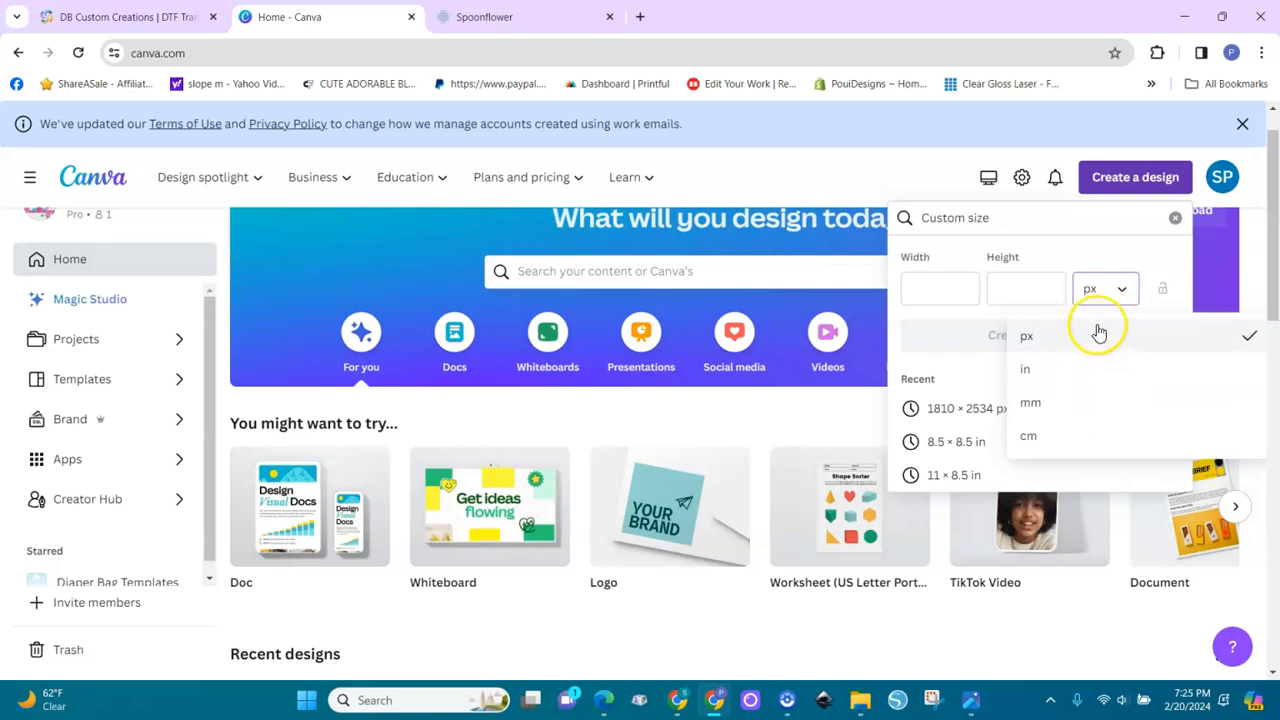
click(1045, 334)
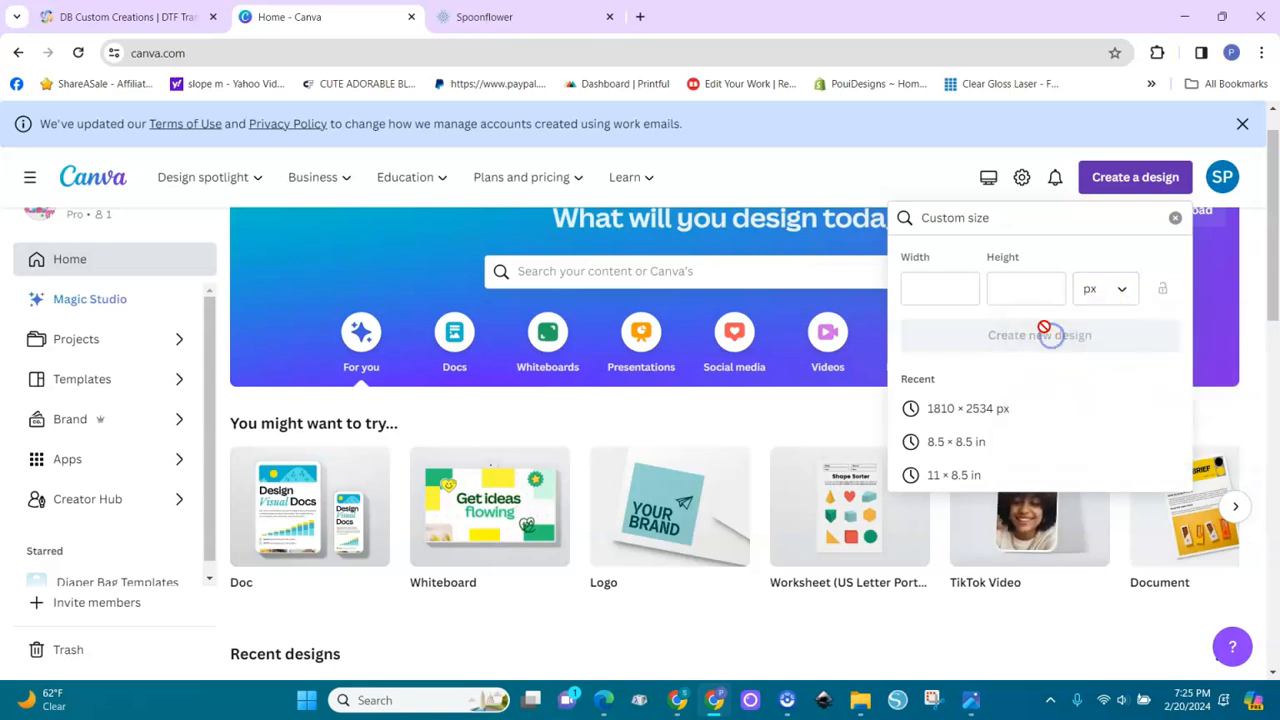
click(933, 285)
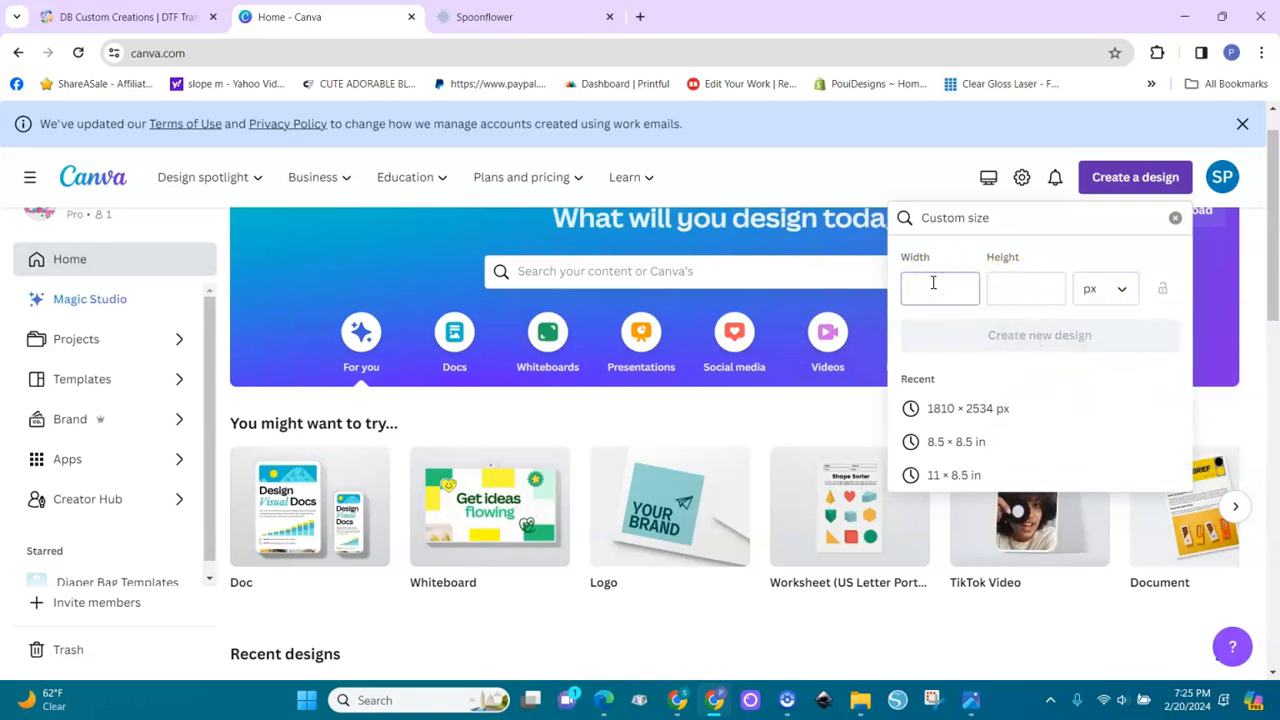
click(955, 410)
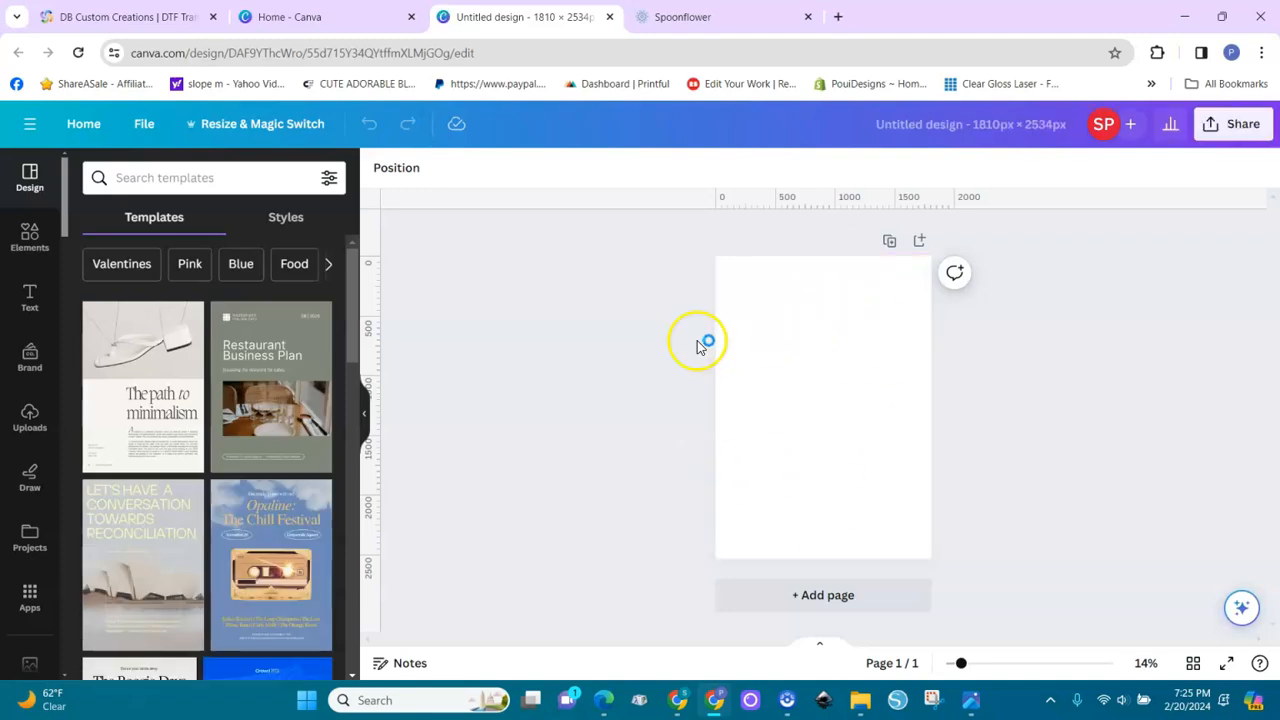
Place the uploaded image of the highland cow in a pink tutu with an orange handbag on the page and remove its background
click(30, 420)
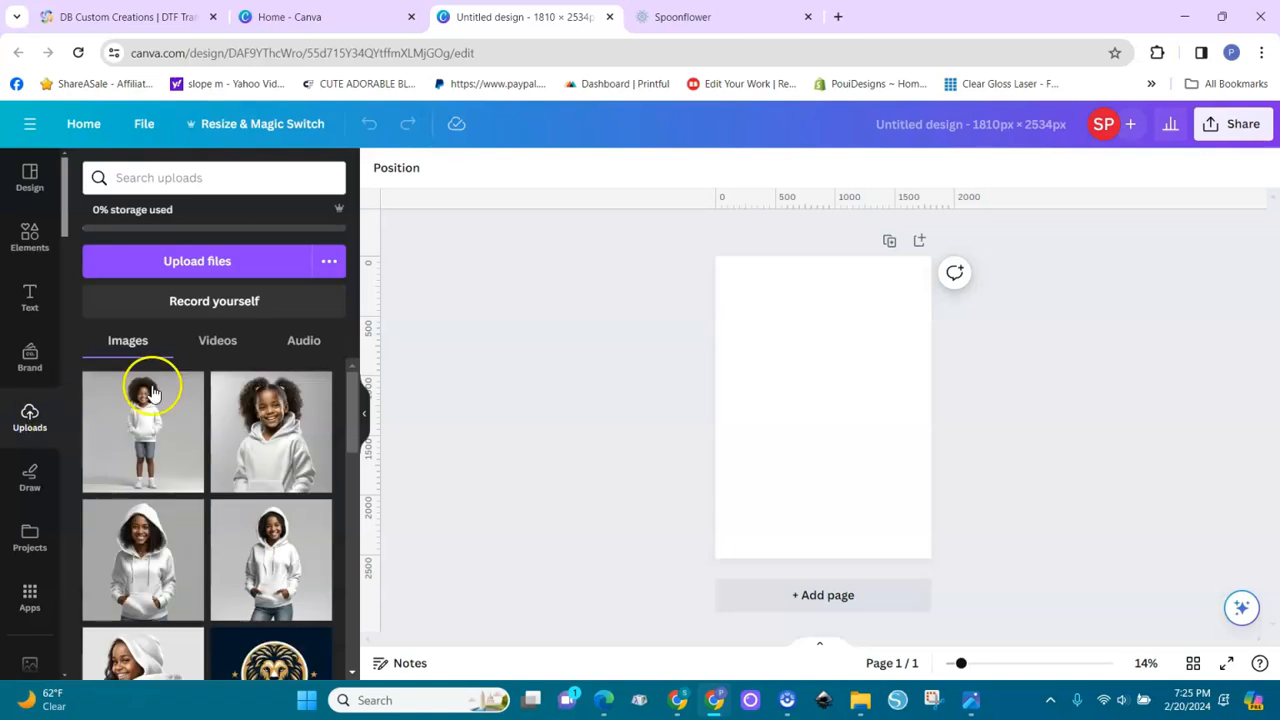
scroll(356, 588, down, 3)
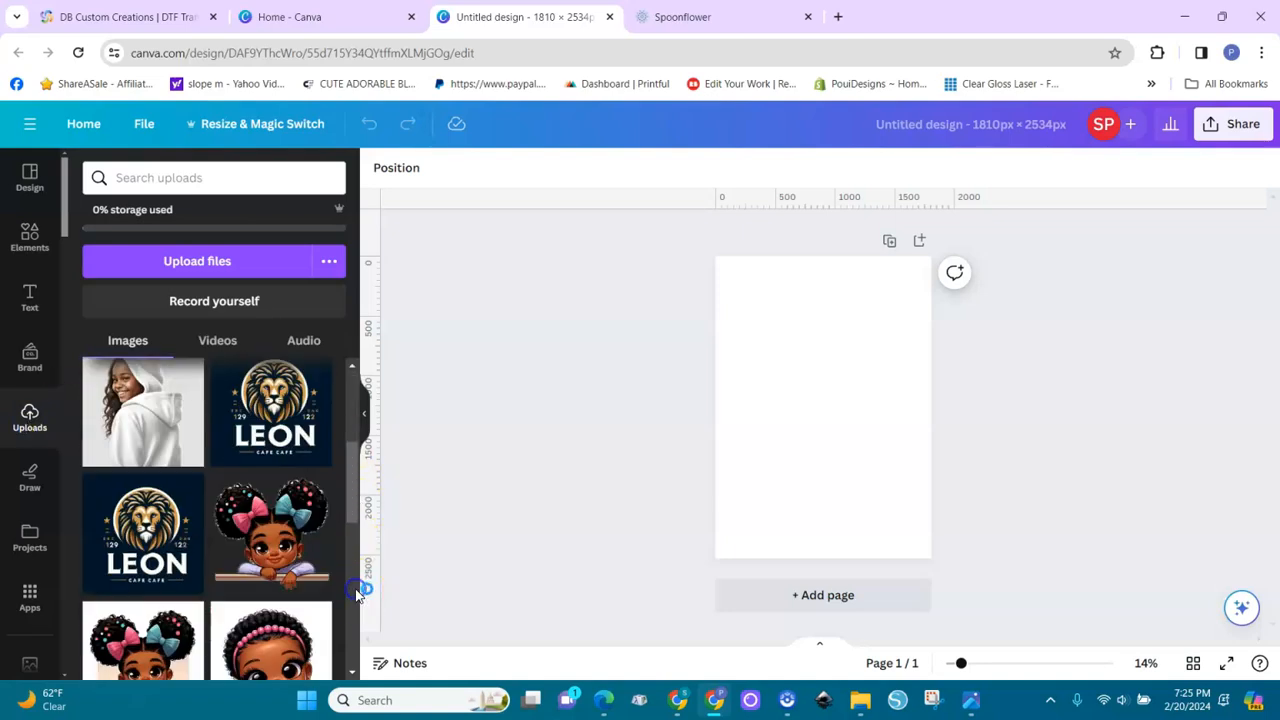
scroll(356, 590, down, 10)
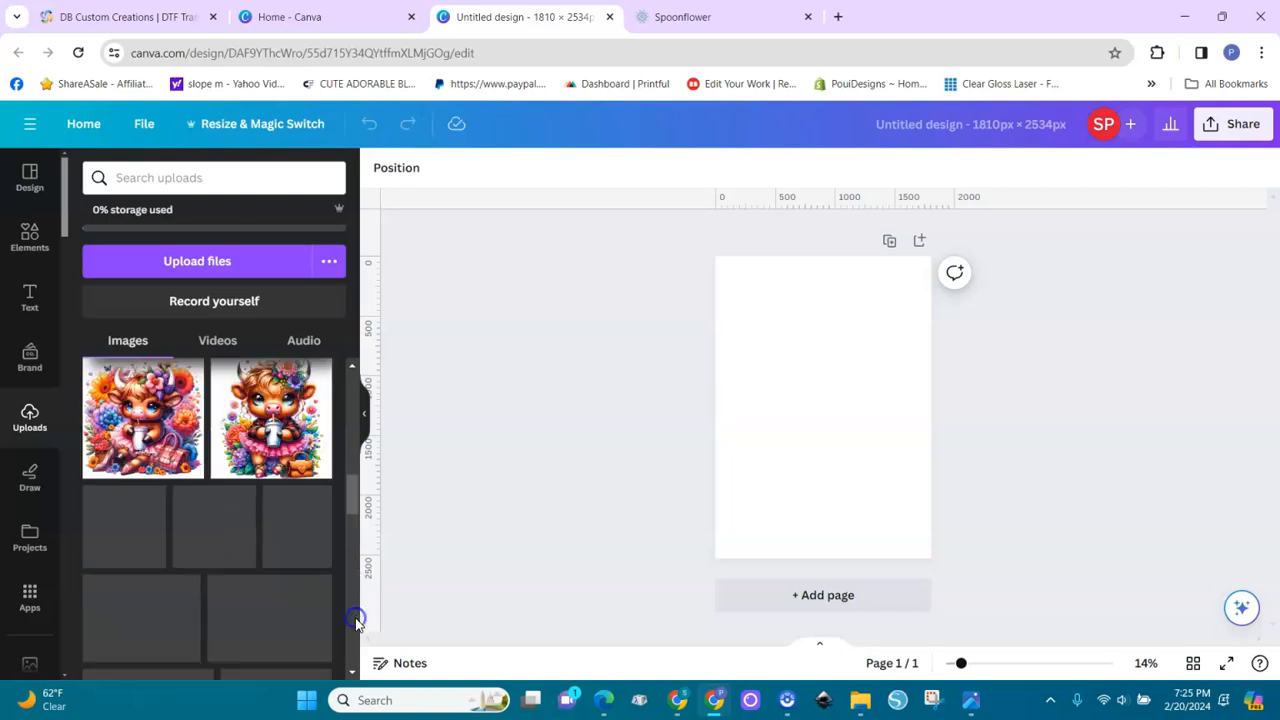
click(297, 457)
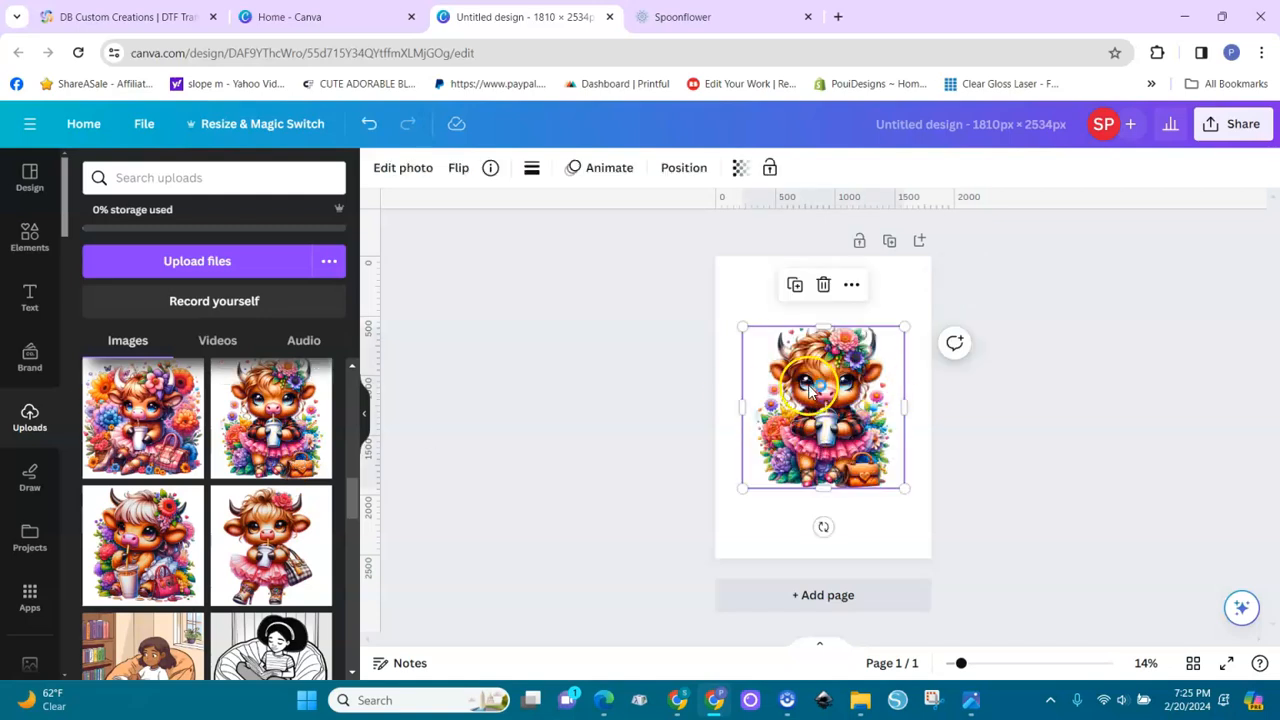
click(403, 175)
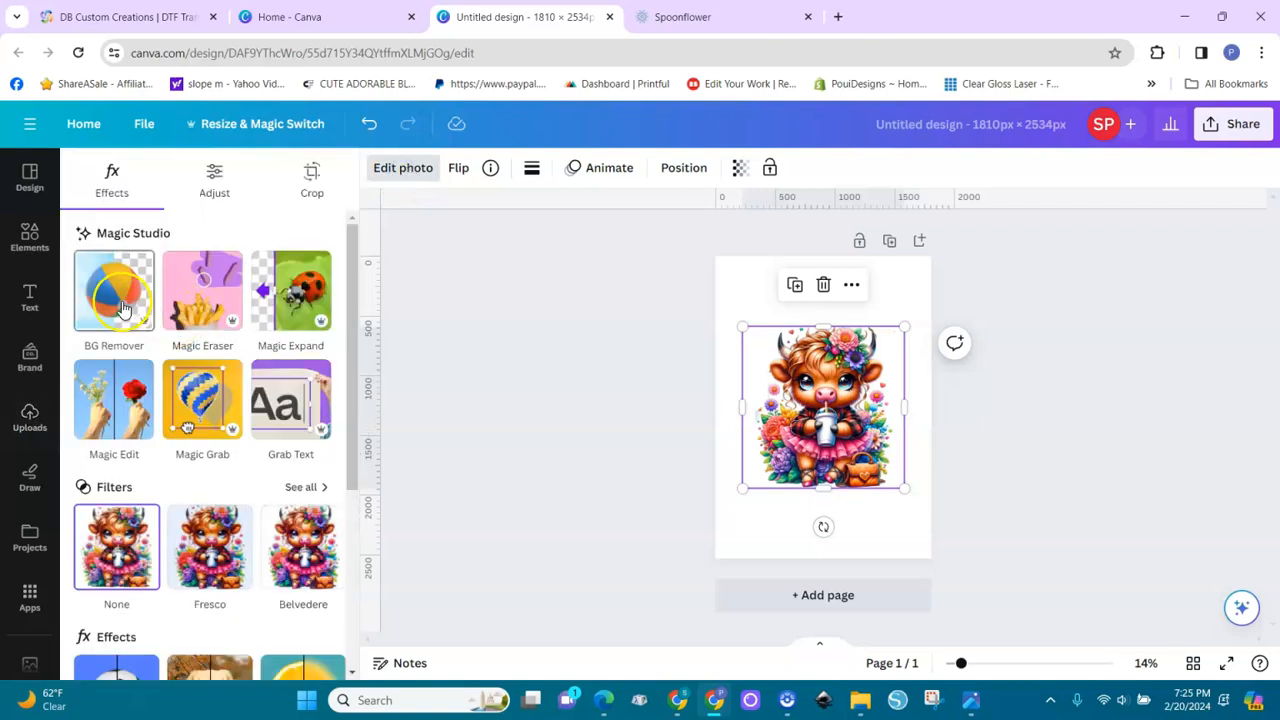
click(122, 310)
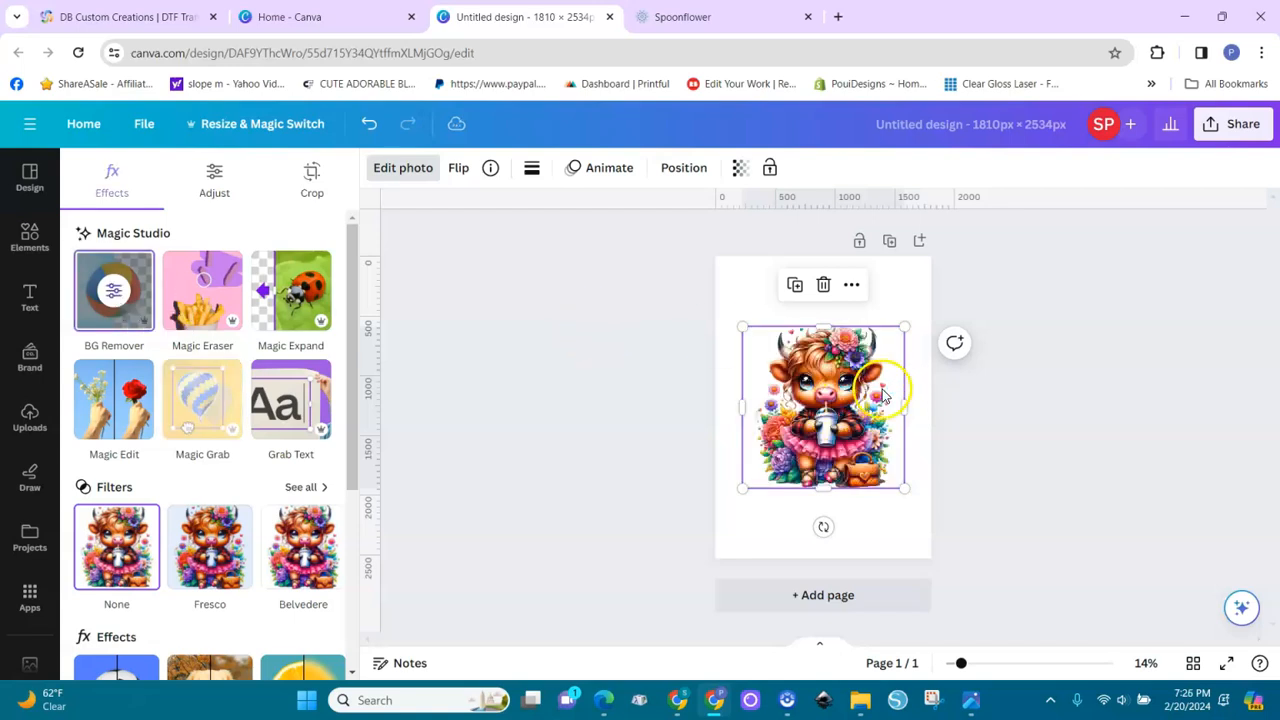
Enlarge the cow image to about the full page width and centre it horizontally, slightly nearer the page's lower edge
drag(826, 400, 798, 336)
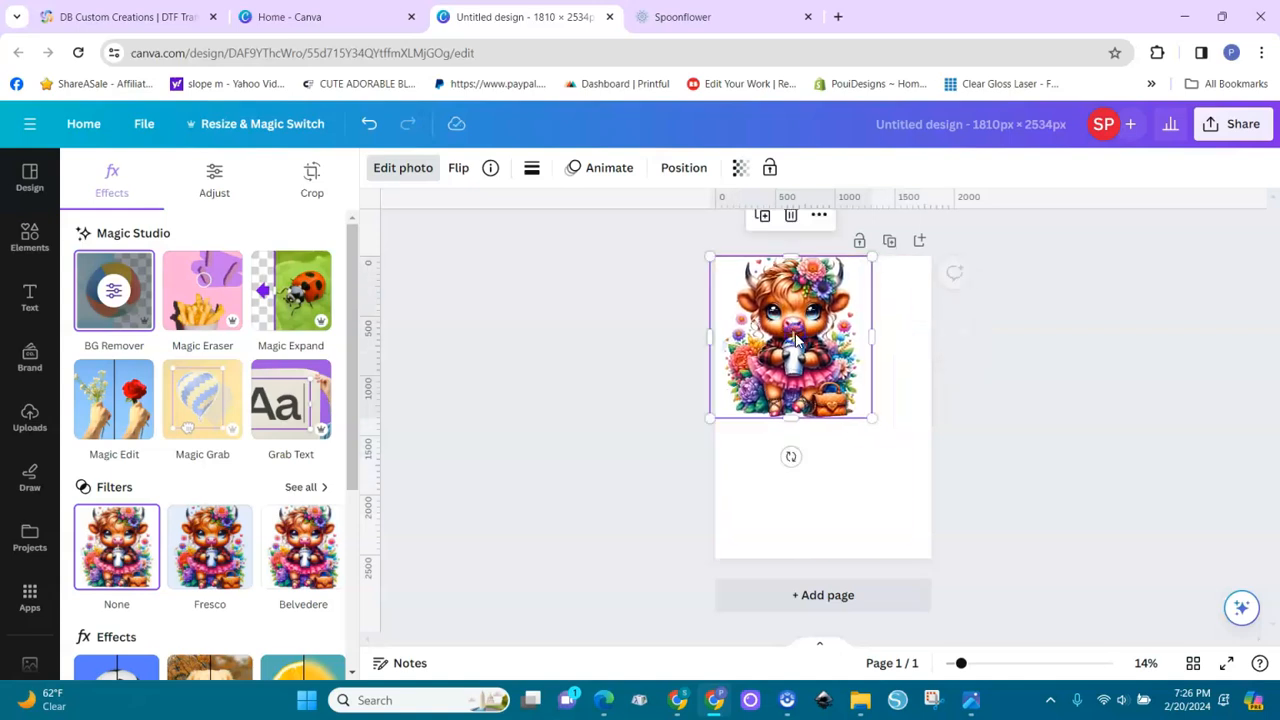
drag(876, 418, 923, 597)
mouse_move(902, 490)
mouse_down()
mouse_move(877, 495)
mouse_move(889, 495)
mouse_up()
drag(700, 266, 725, 268)
drag(885, 492, 863, 498)
drag(953, 542, 946, 539)
drag(948, 410, 932, 411)
drag(768, 426, 784, 426)
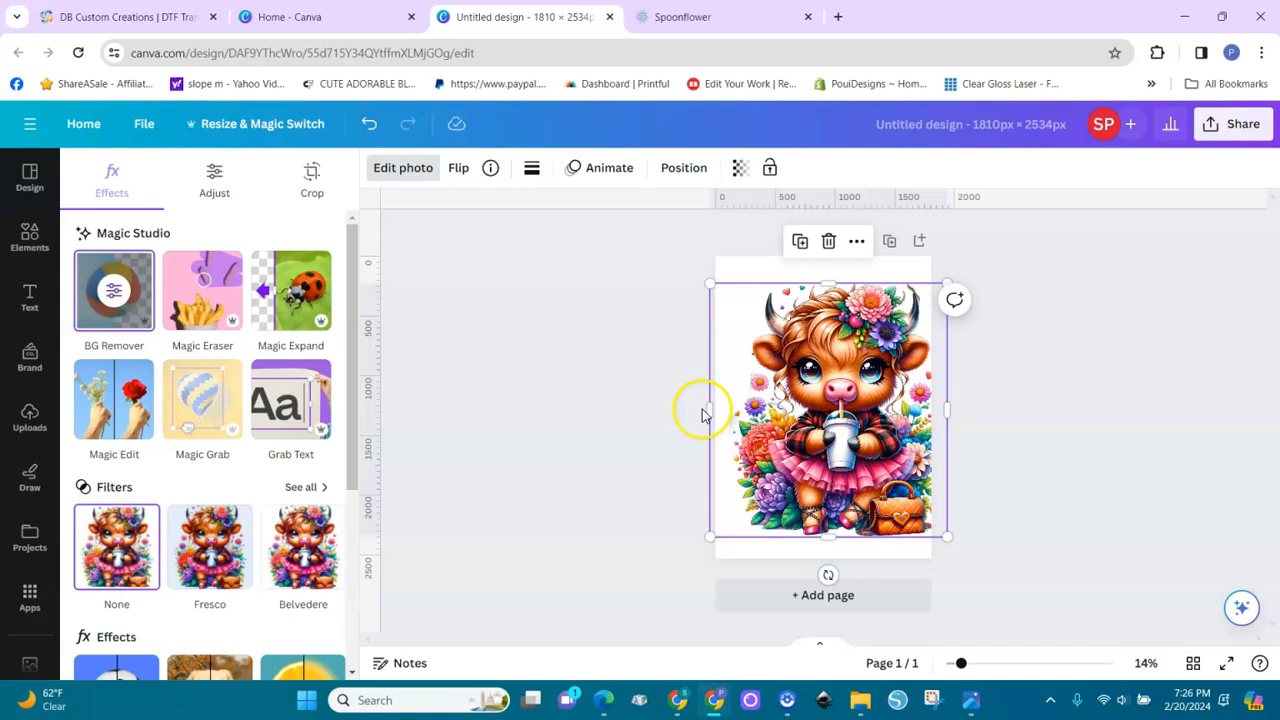
drag(706, 411, 717, 411)
mouse_move(851, 441)
mouse_down()
mouse_move(835, 435)
mouse_move(843, 452)
mouse_up()
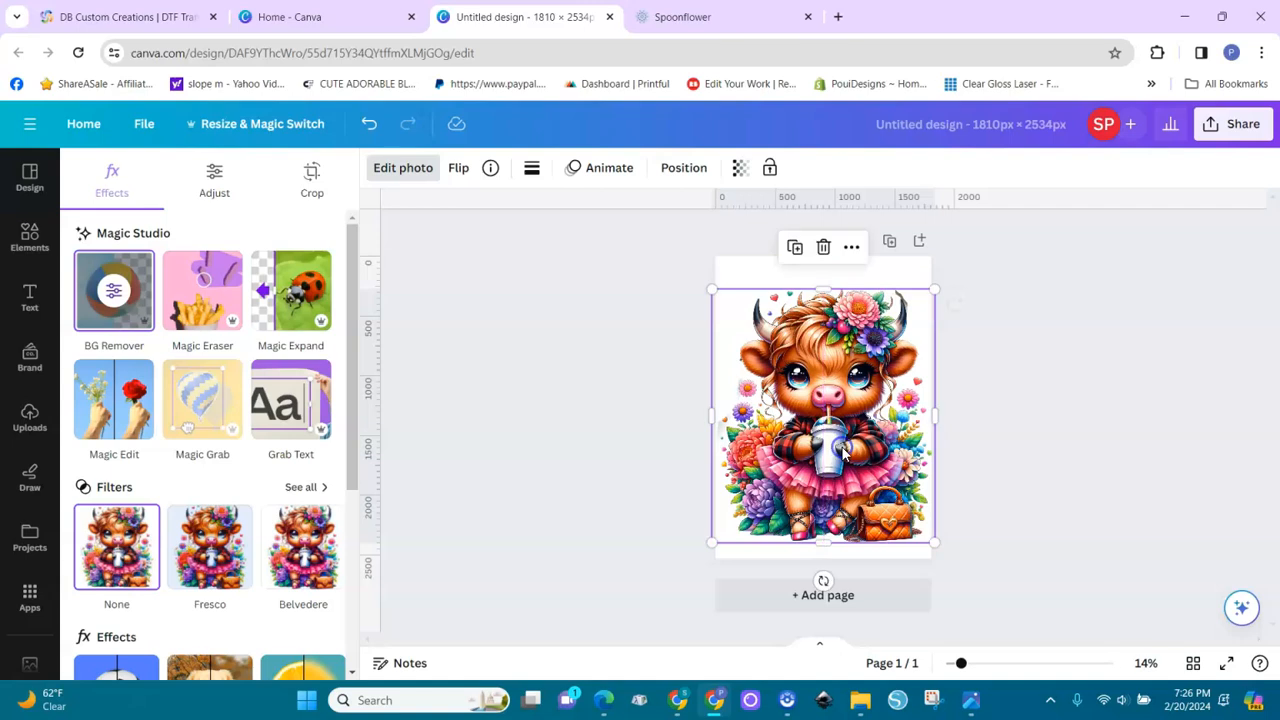
click(1008, 374)
click(980, 314)
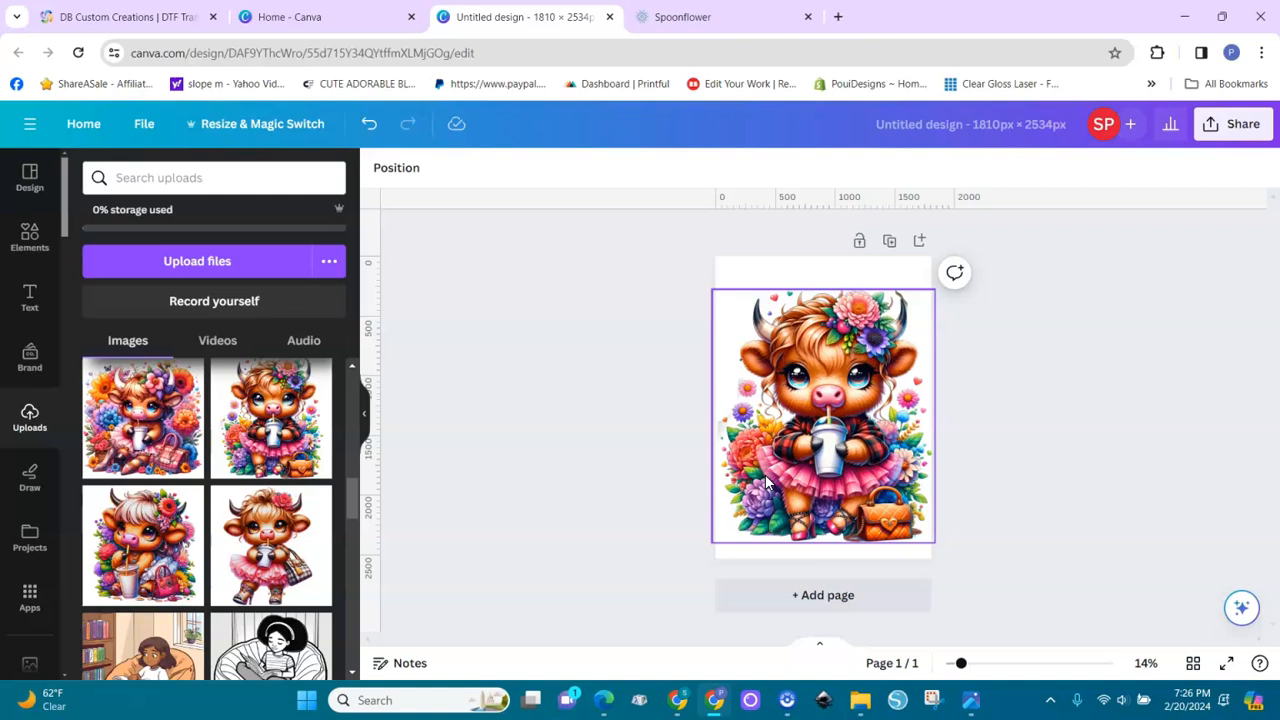
Set the page background to the solid light pink #F5BAF9, sampled from the pale petal of the purple flower beside the tutu
click(738, 273)
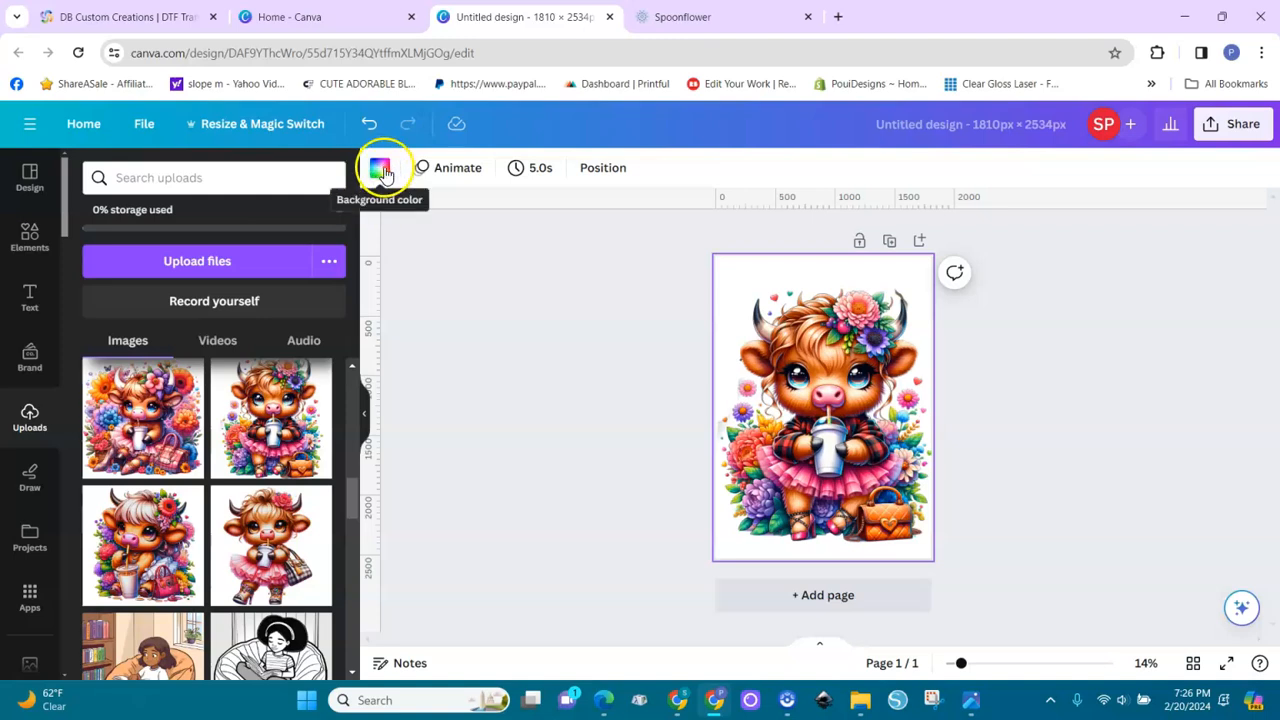
click(384, 168)
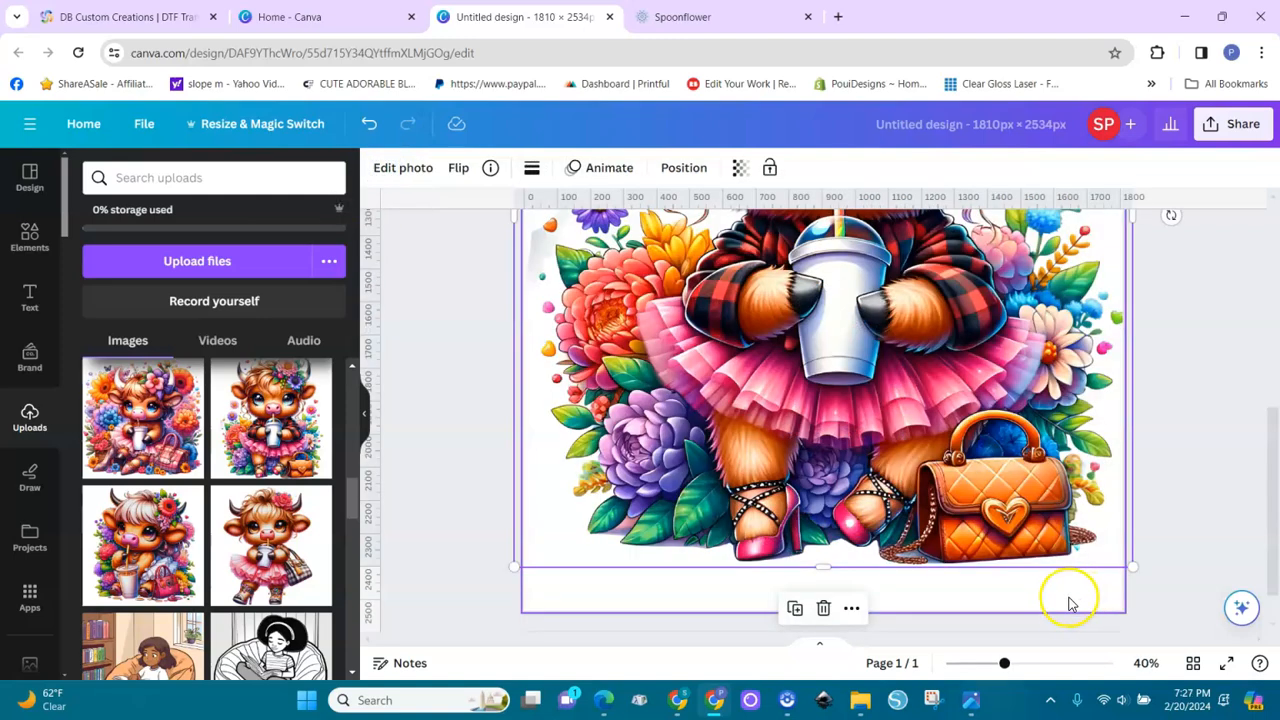
click(1066, 600)
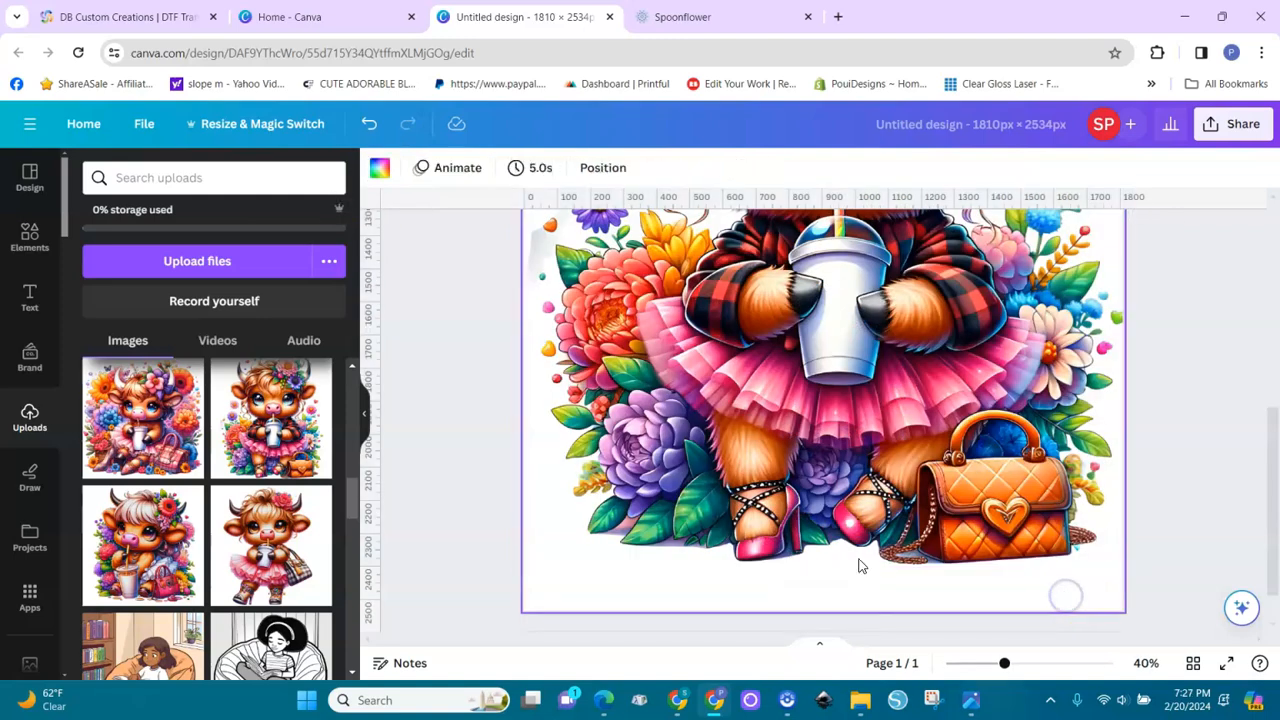
click(380, 168)
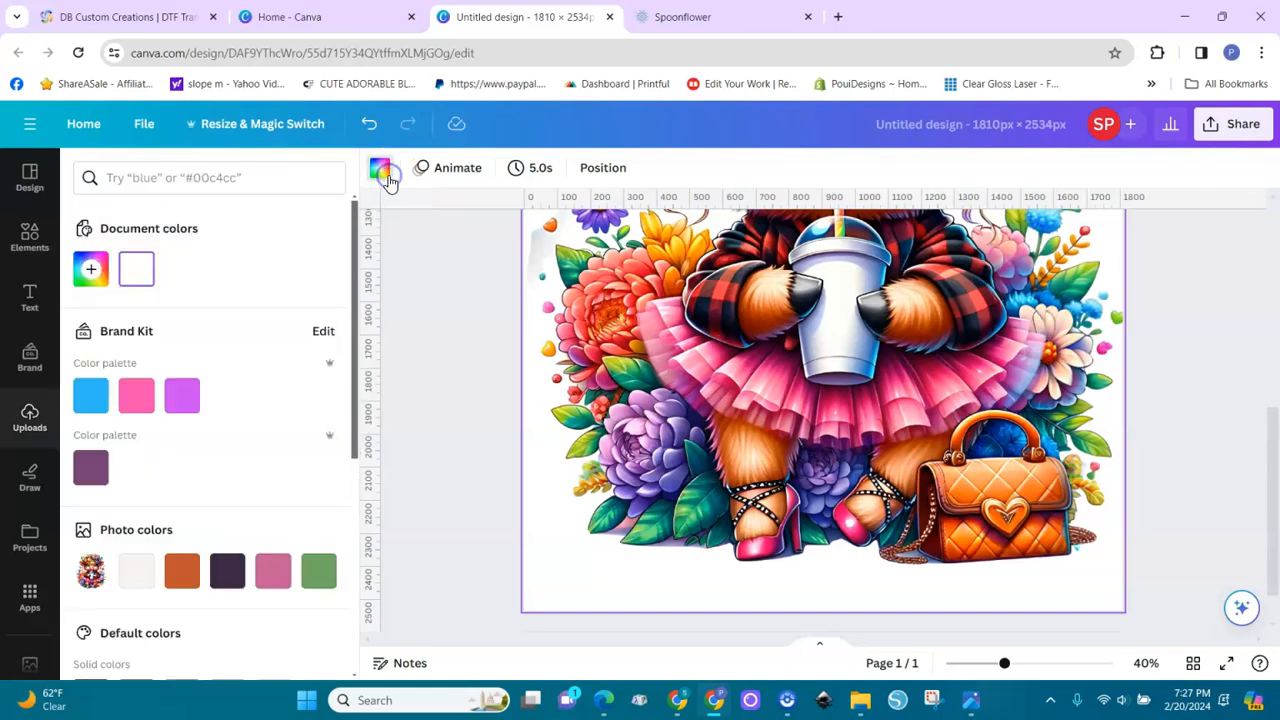
click(90, 265)
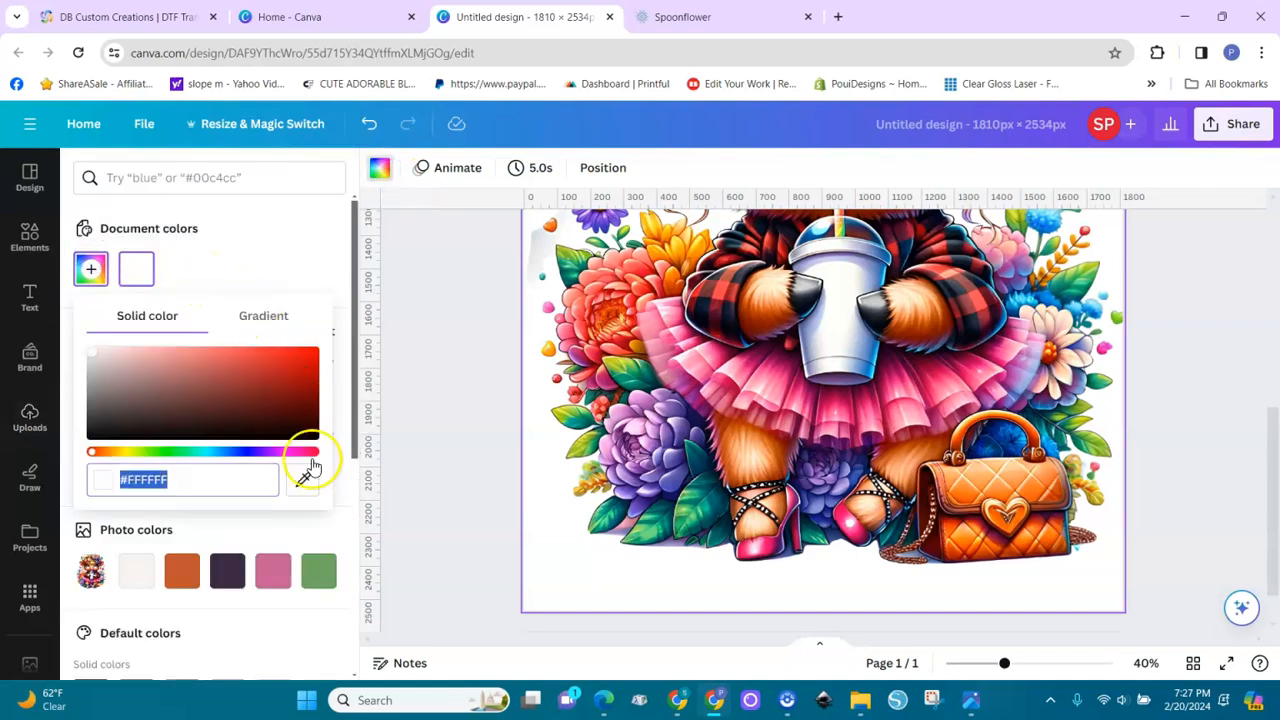
click(303, 479)
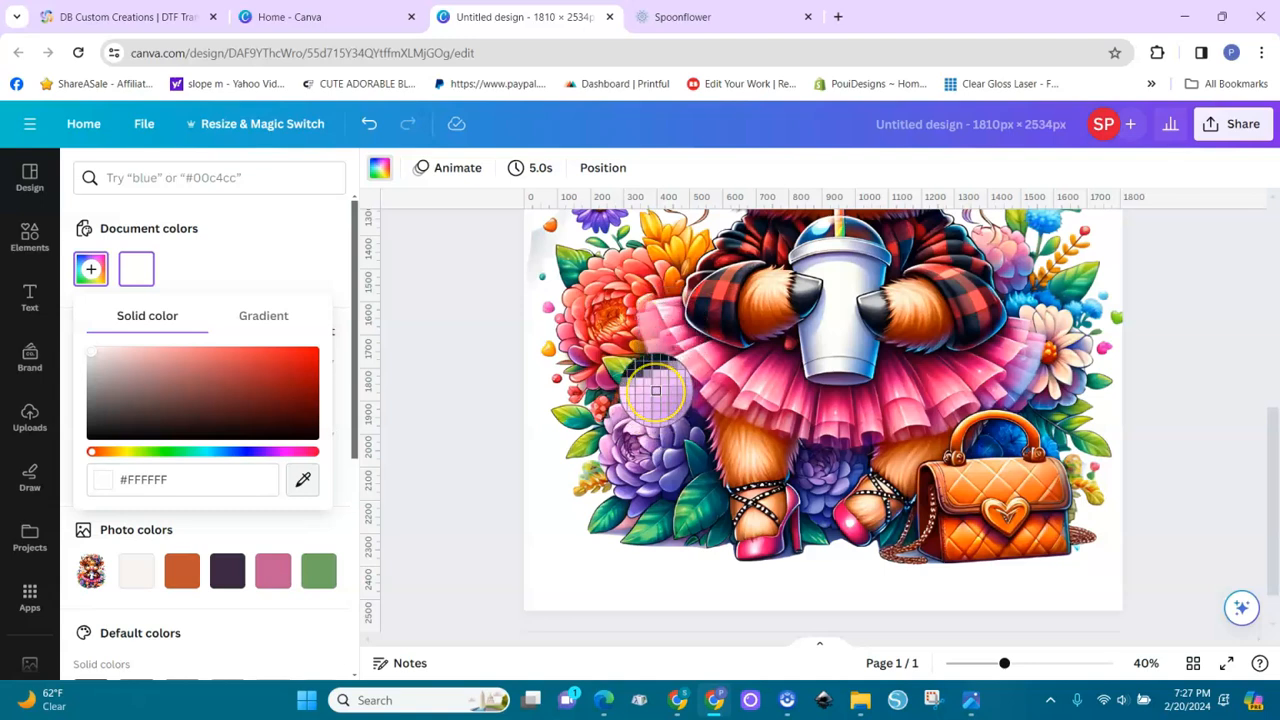
click(656, 392)
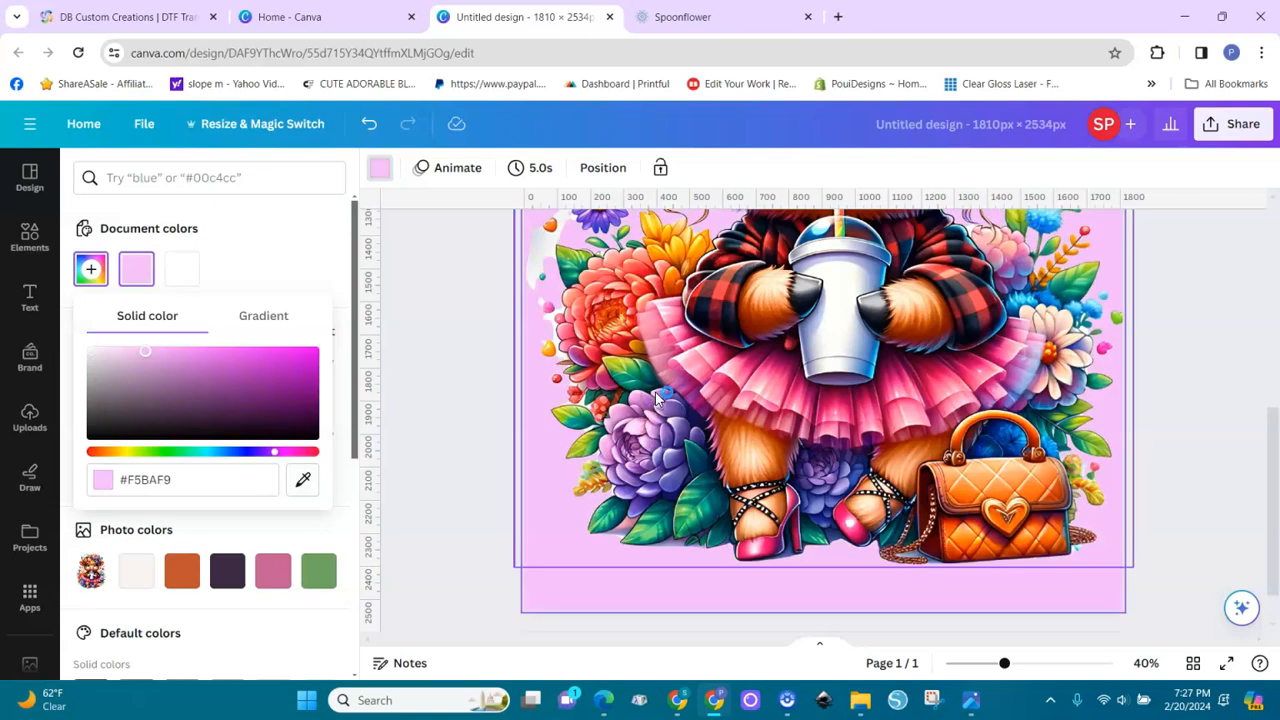
click(1157, 514)
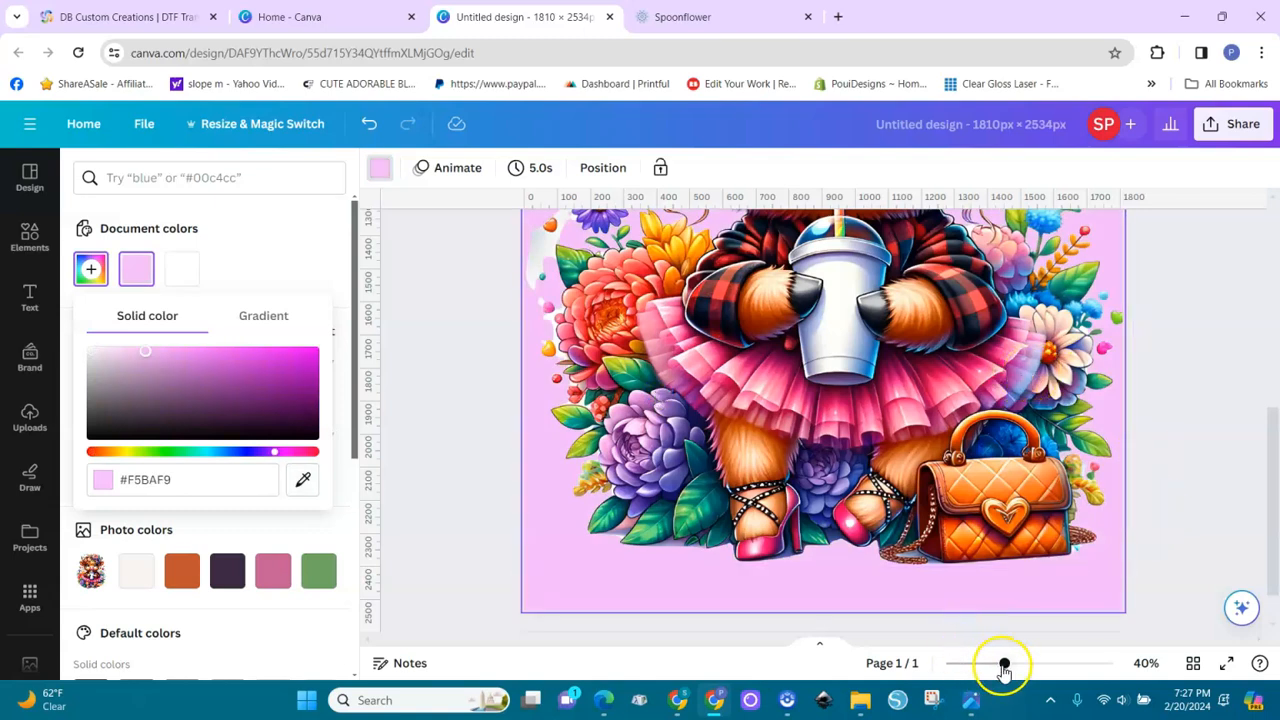
Set the page background to the solid pink #FD9CBB, sampled from the cow's tutu
drag(972, 677, 966, 673)
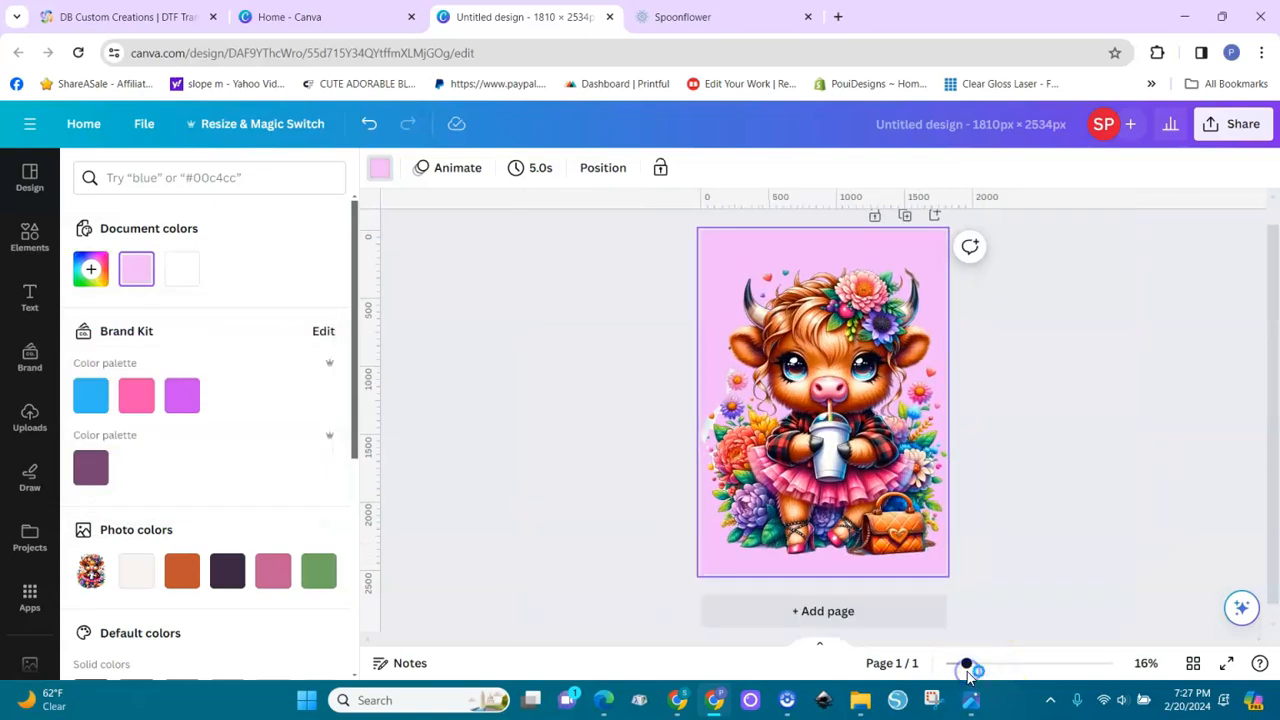
click(722, 248)
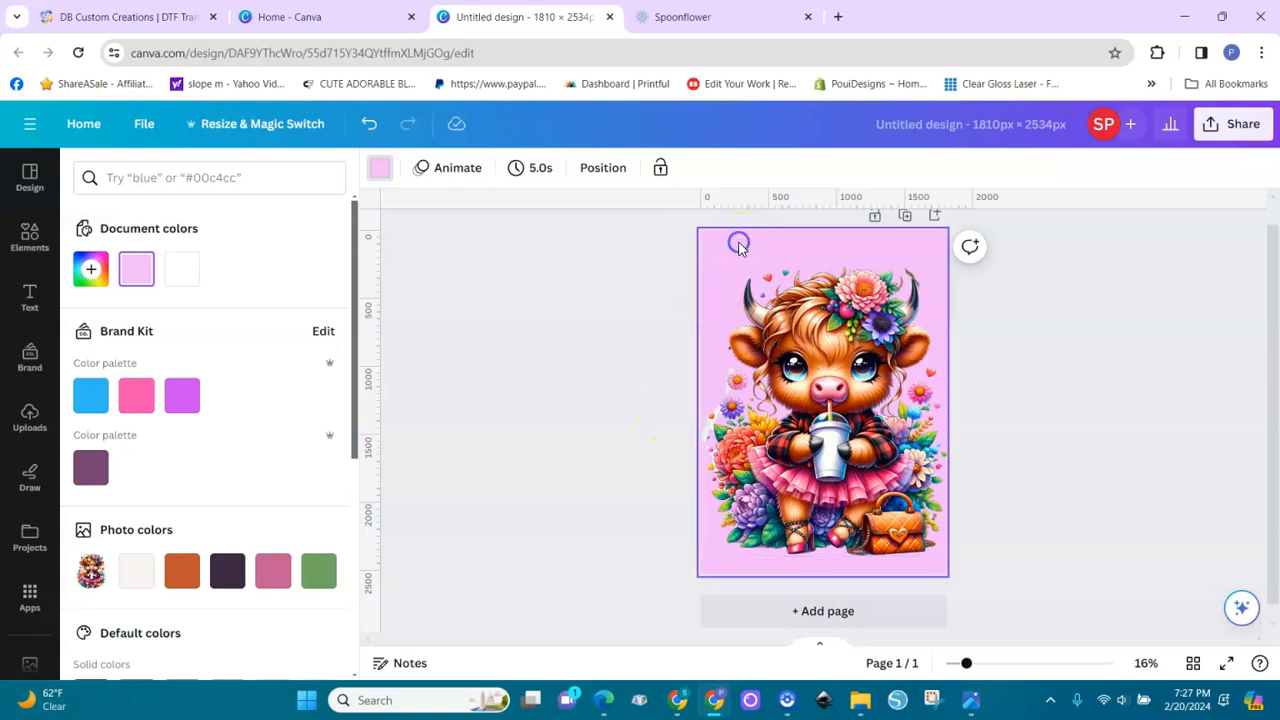
click(92, 268)
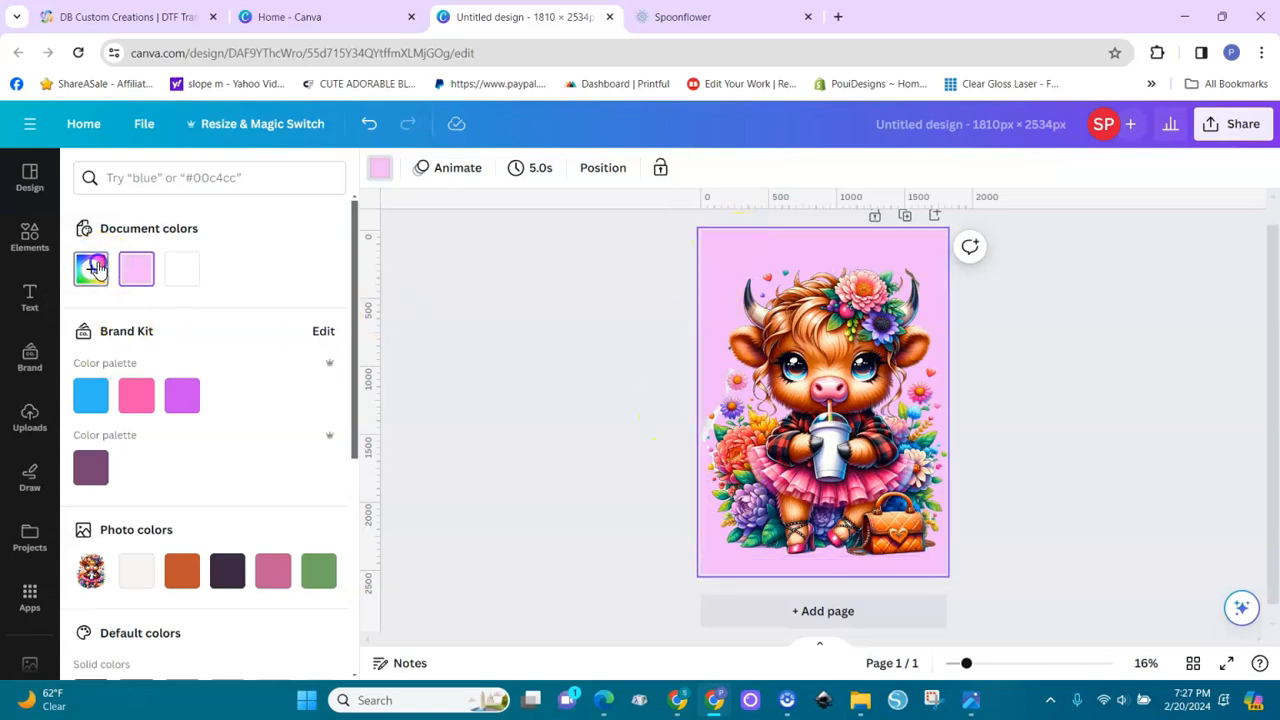
click(305, 479)
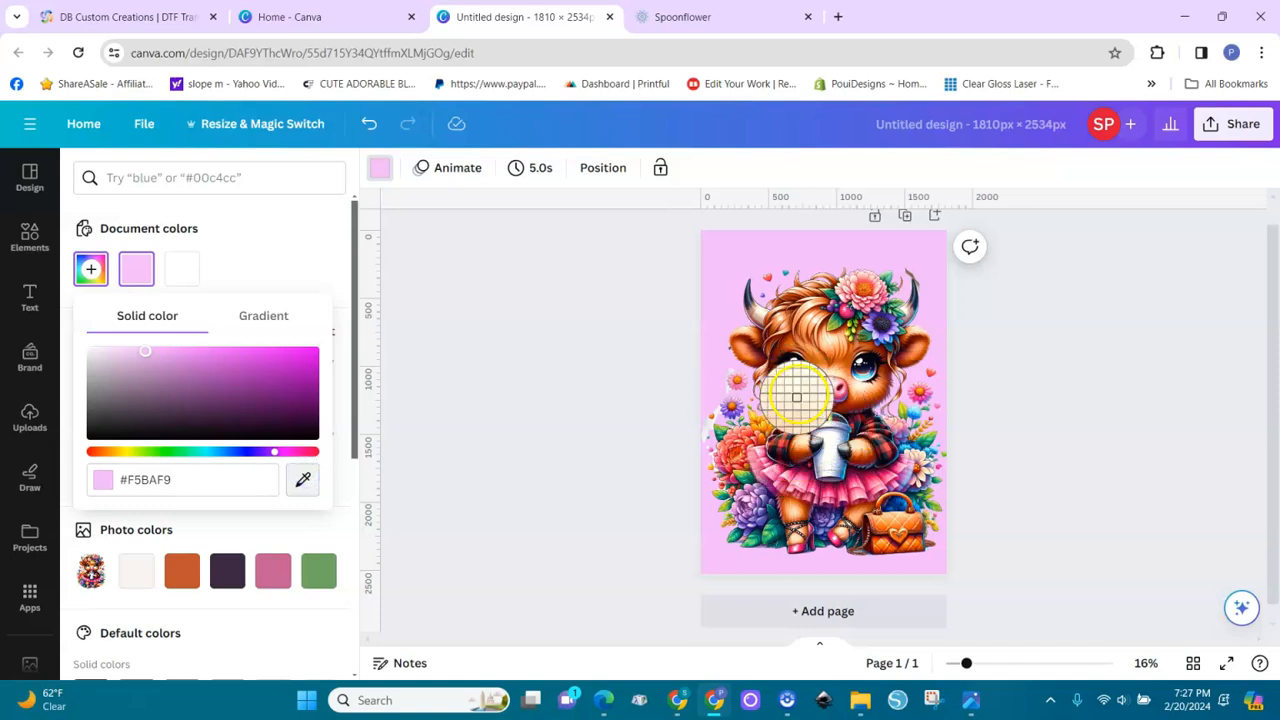
click(787, 479)
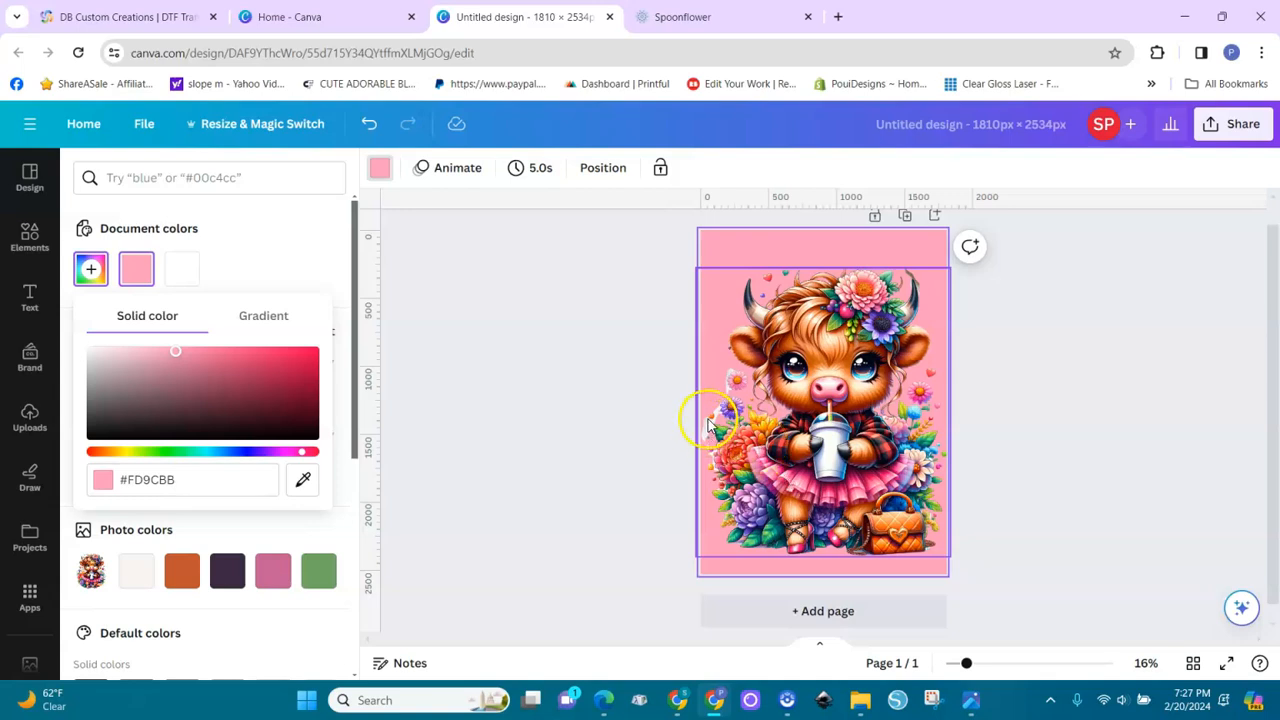
click(91, 269)
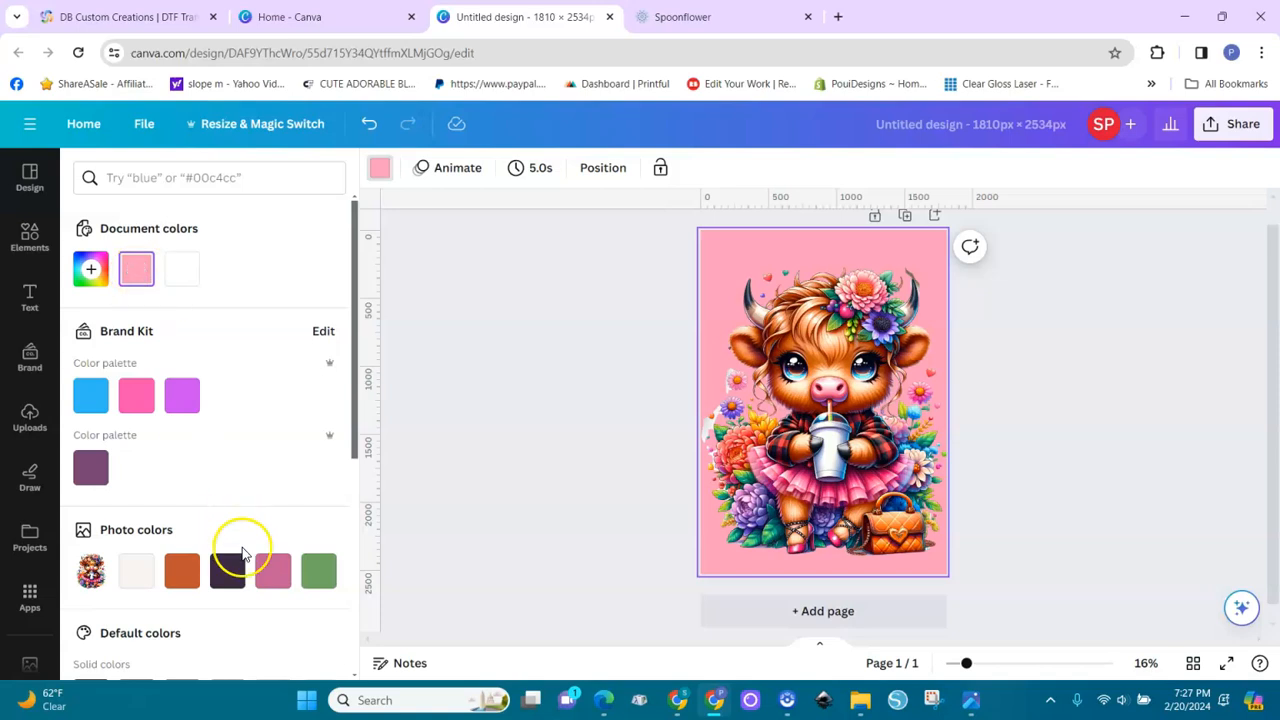
Apply the brand kit's hot pink to the page background and soften it to the pale pink #EFC2DC
click(137, 400)
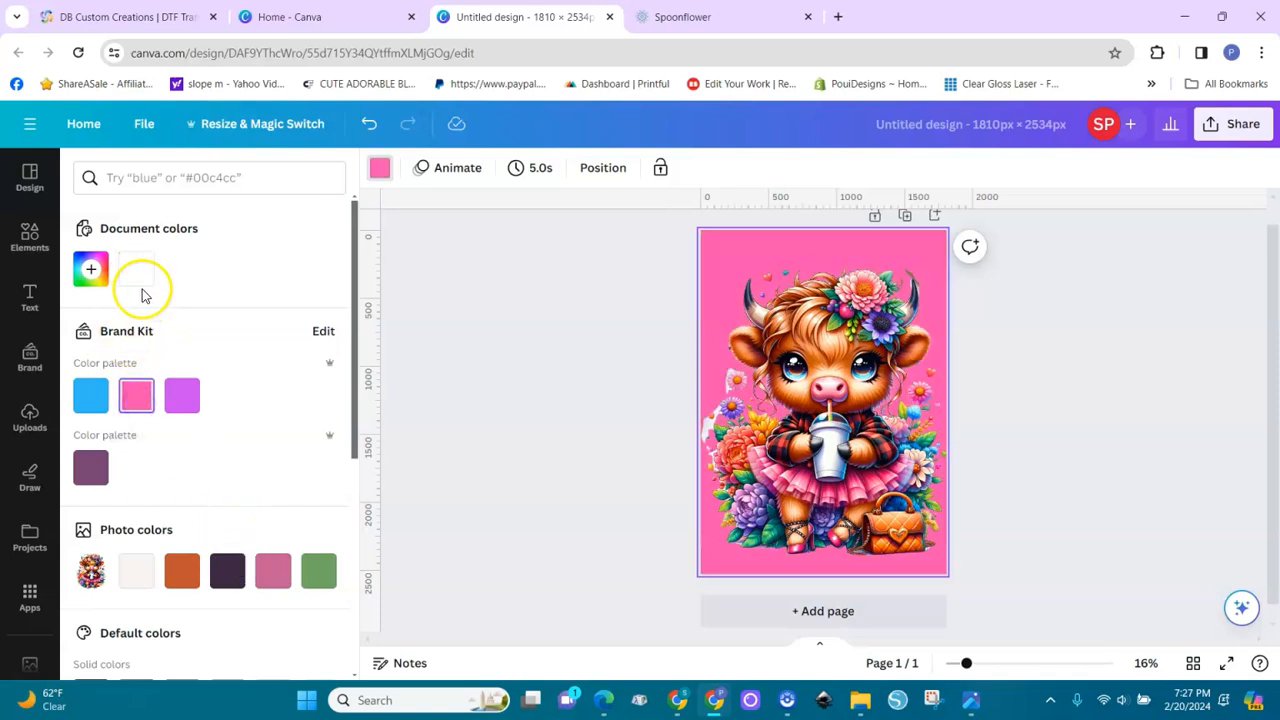
click(91, 269)
drag(248, 360, 132, 355)
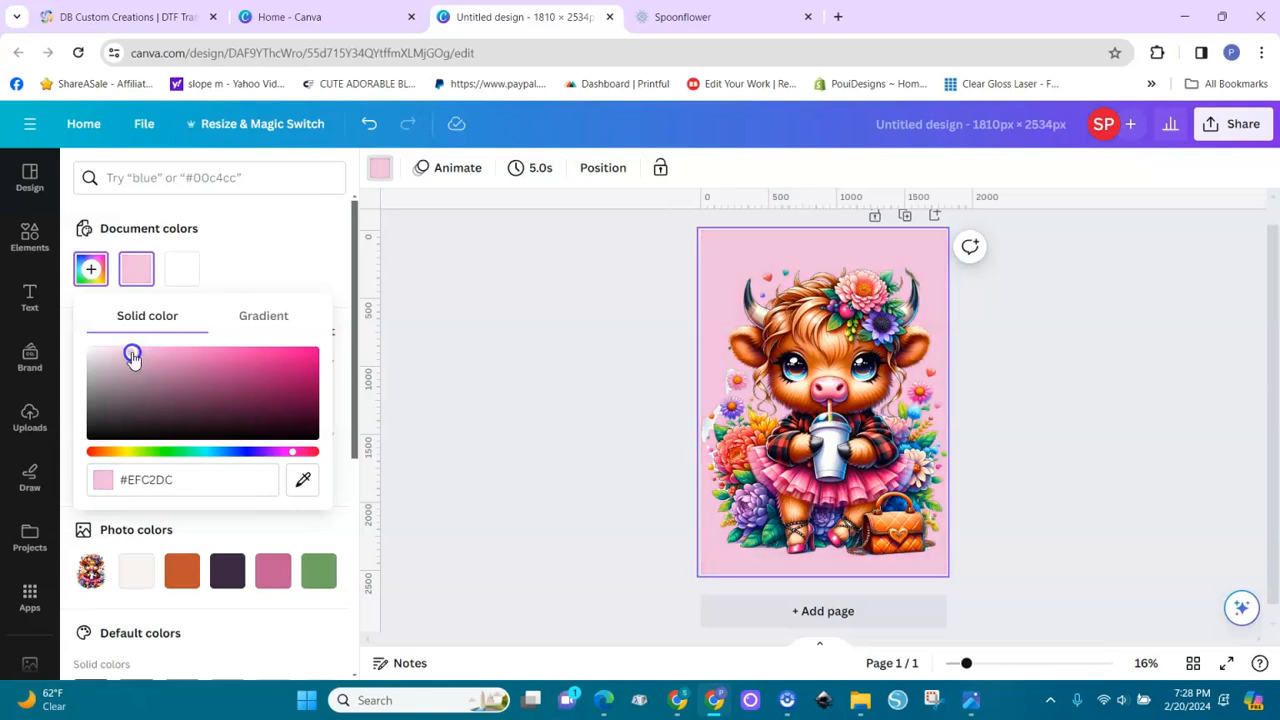
click(536, 437)
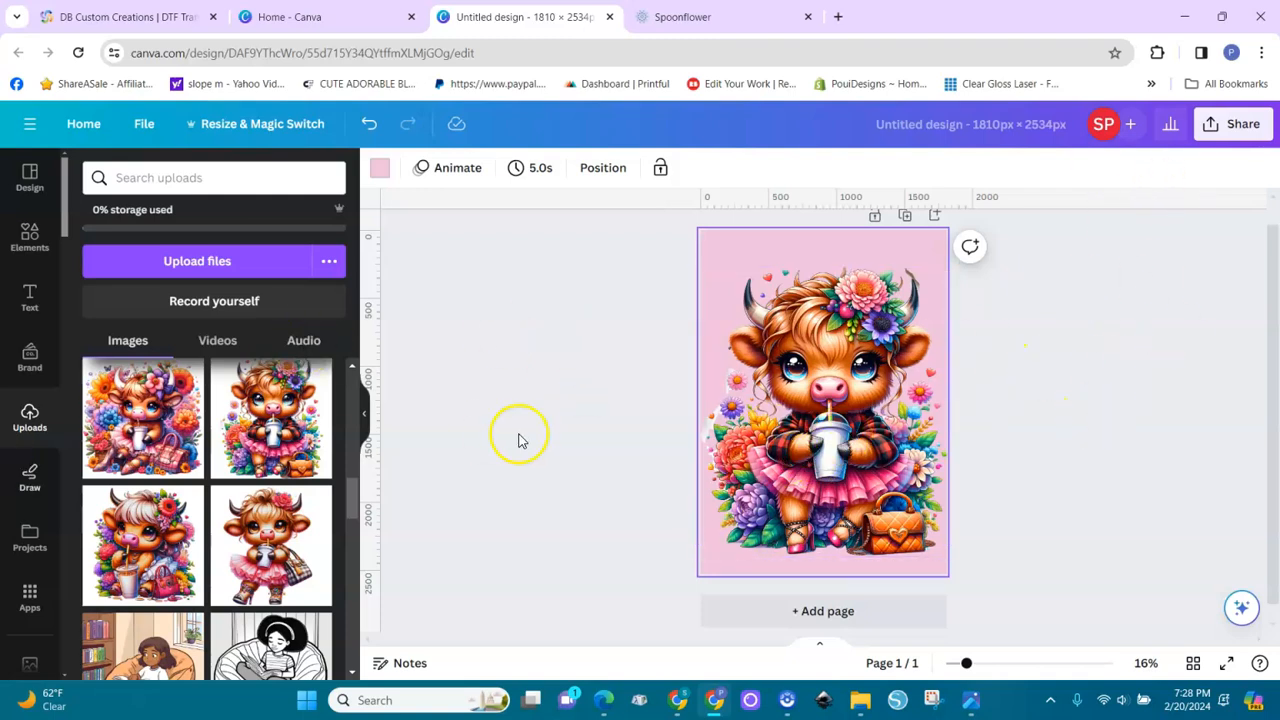
Add the recently used neon "Shine AND SPARKLE!" text combination and place it over the cow's tutu and legs
click(862, 482)
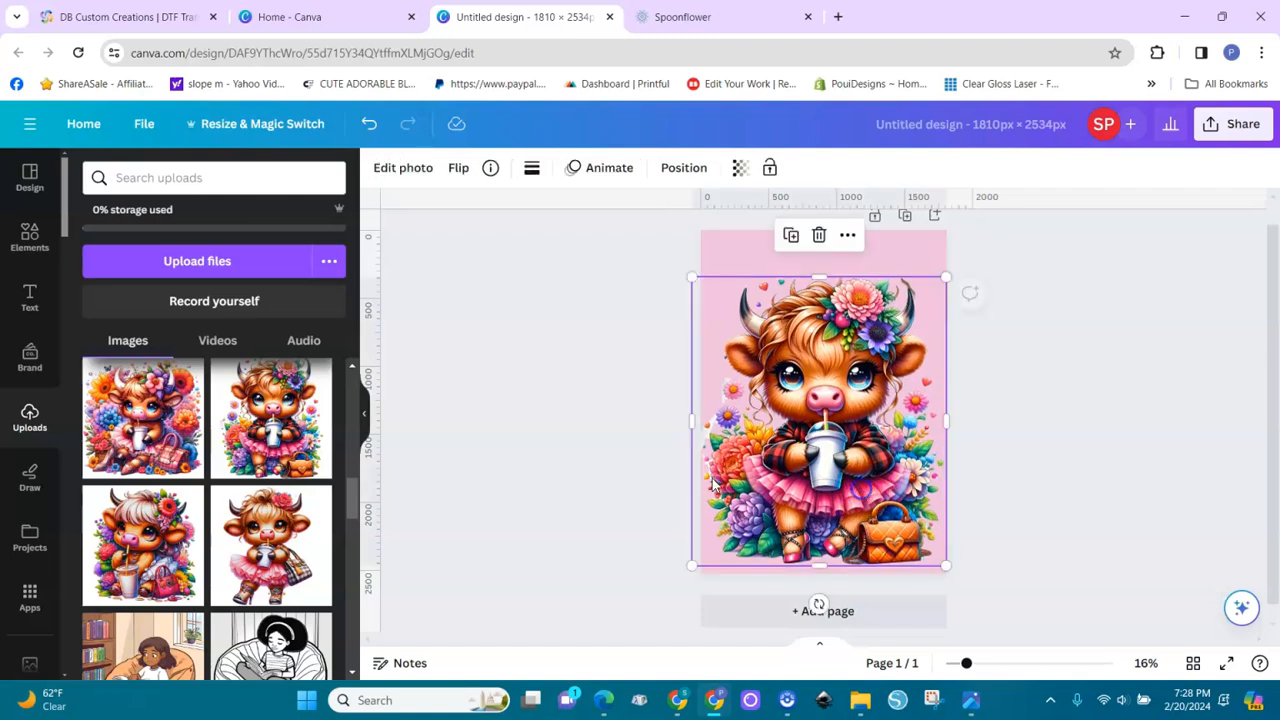
click(31, 296)
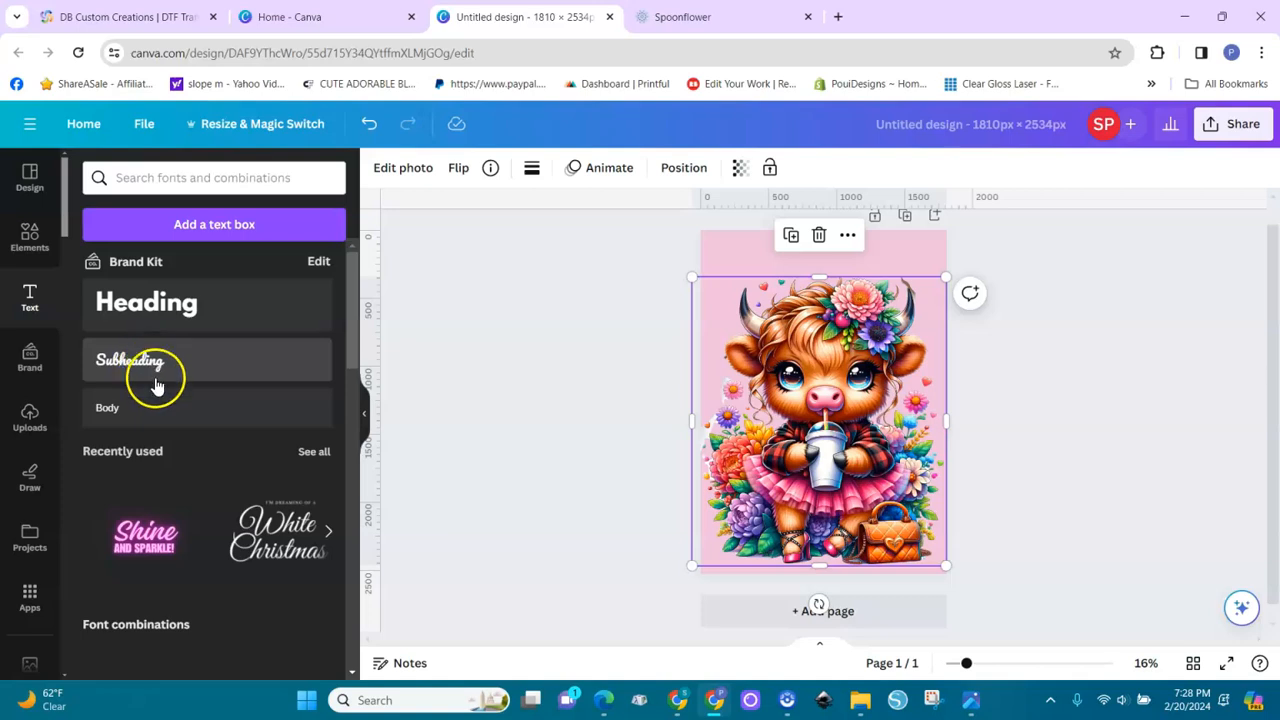
click(145, 553)
drag(826, 424, 822, 520)
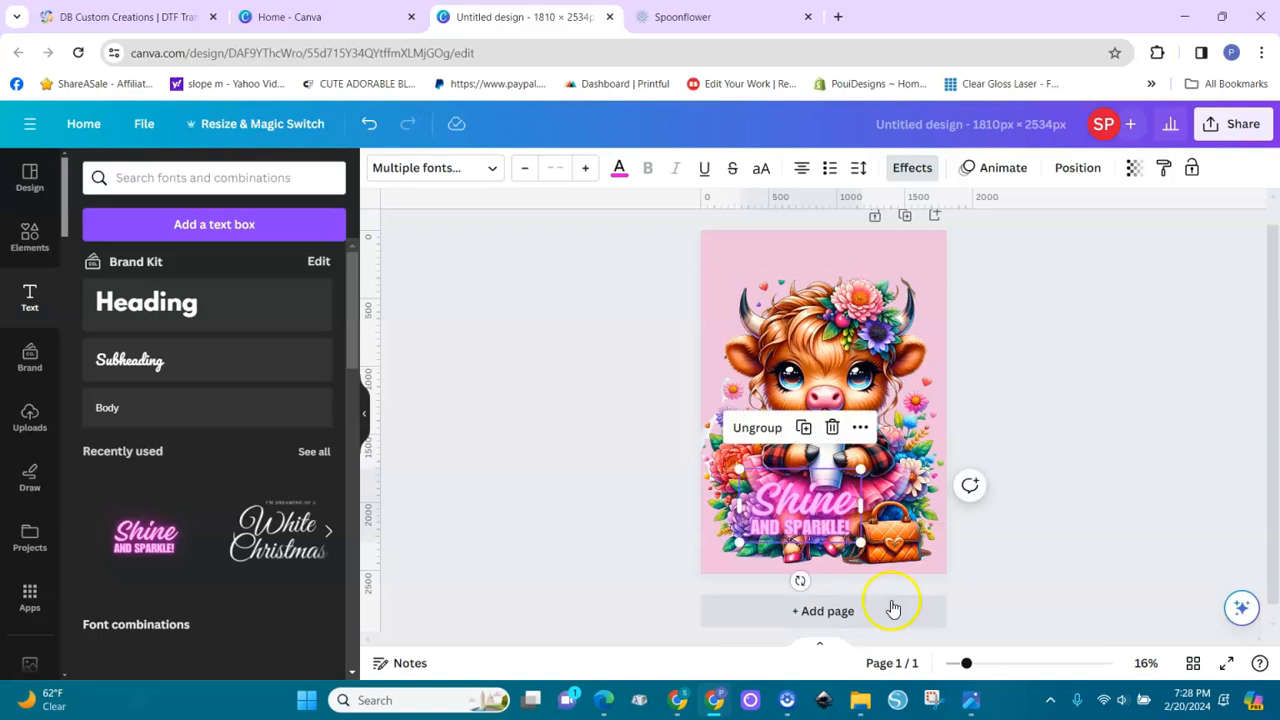
Ungroup the "Shine AND SPARKLE!" text combination into separate text boxes
drag(970, 667, 1000, 663)
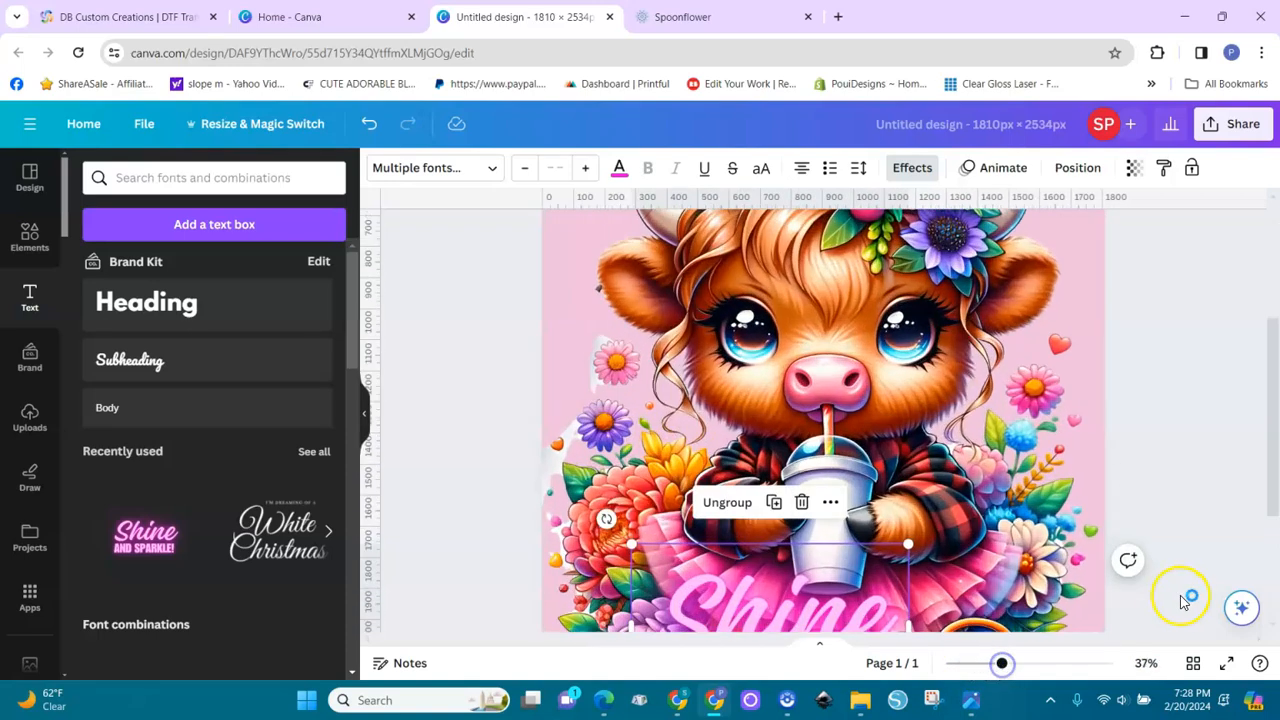
scroll(1276, 497, down, 3)
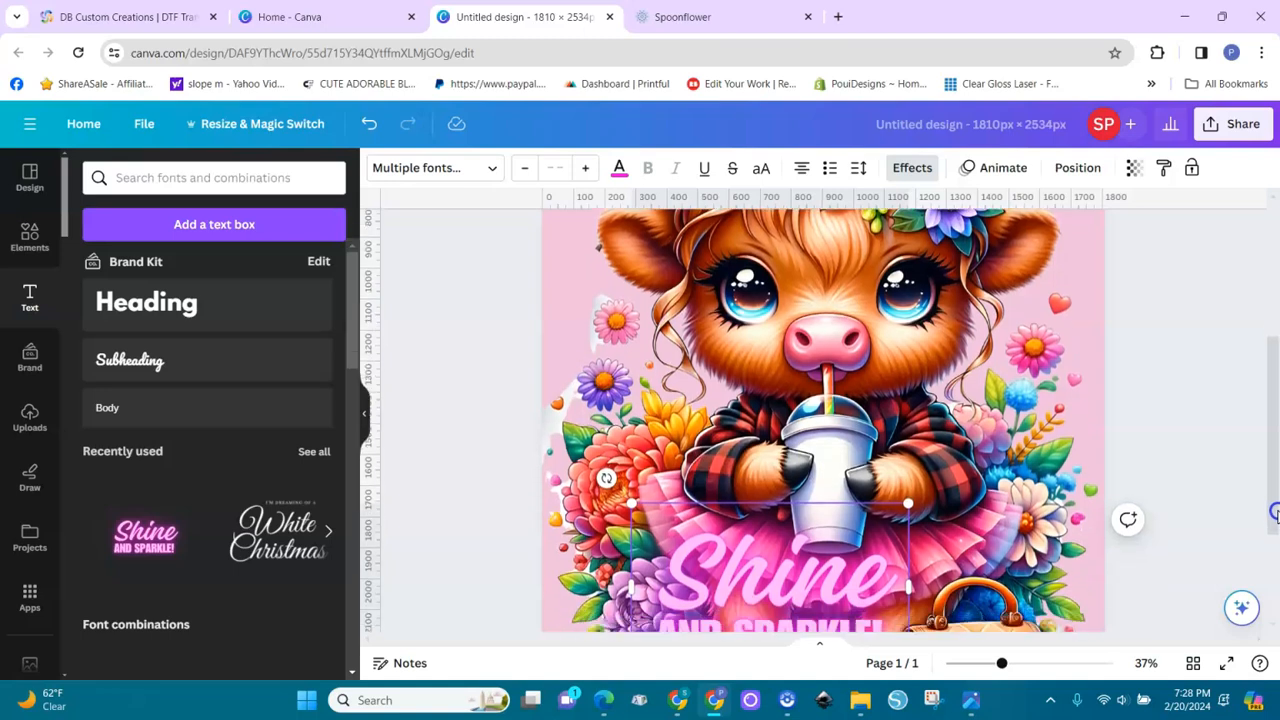
click(865, 508)
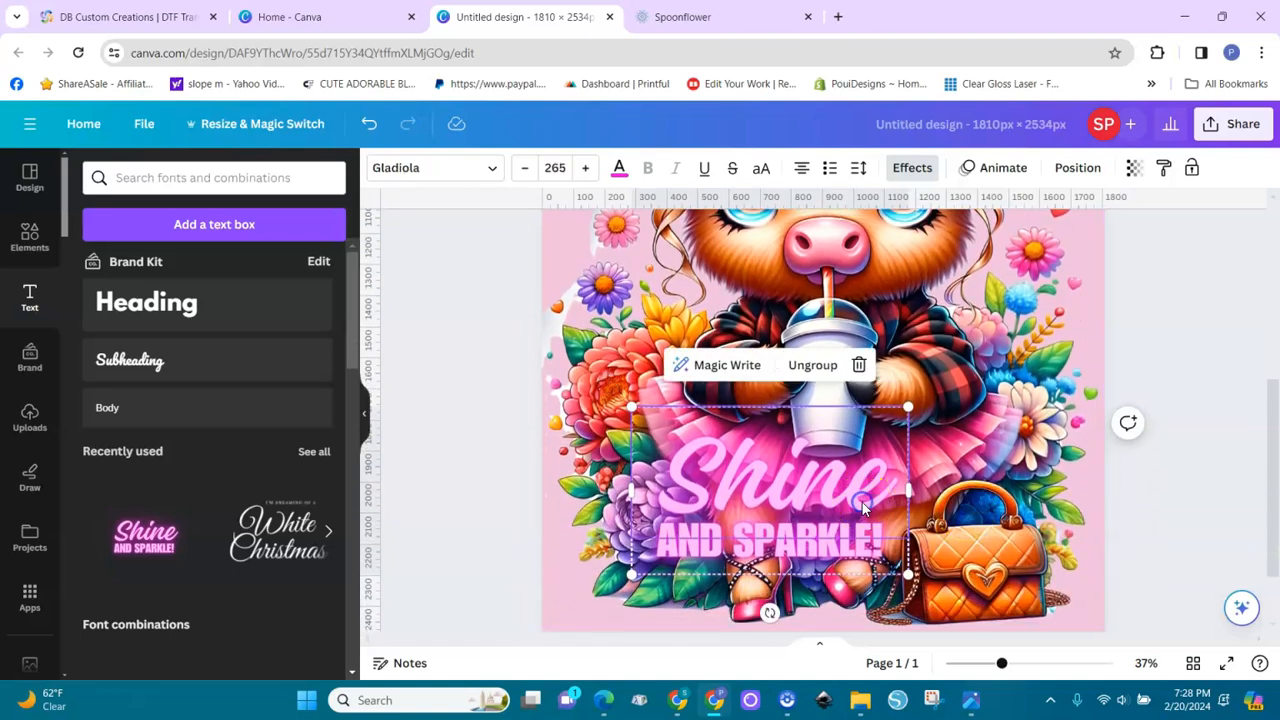
click(813, 368)
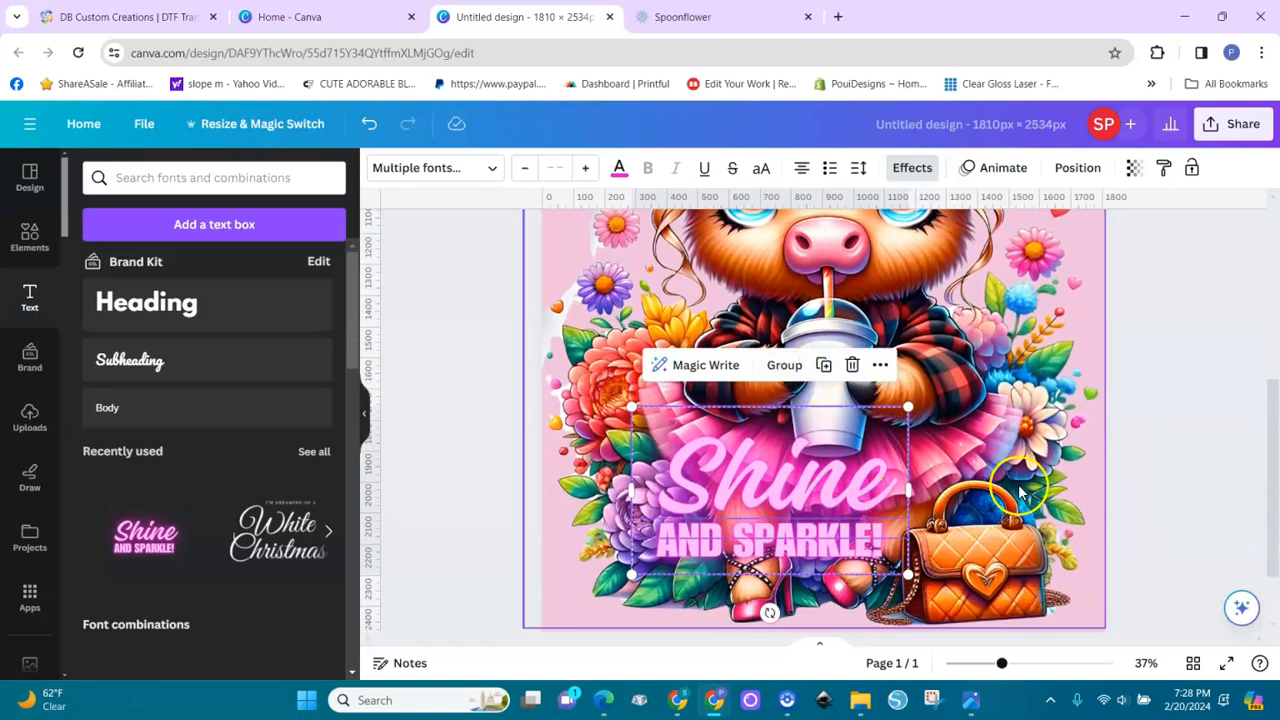
click(1168, 485)
Replace the script text "Shine" with "Boss" and the block text "AND SPARKLE!" with "LADY"
click(893, 490)
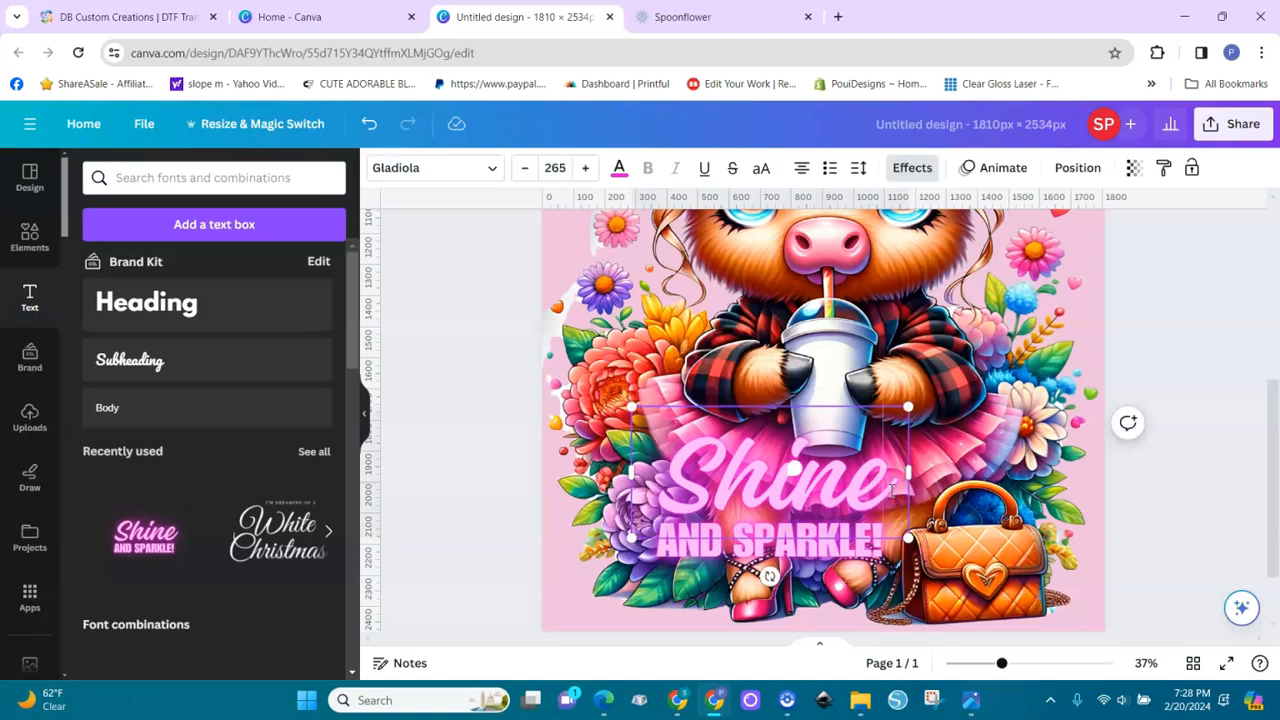
key(BackSpace)
key(BackSpace)
key(BackSpace)
key(BackSpace)
key(BackSpace)
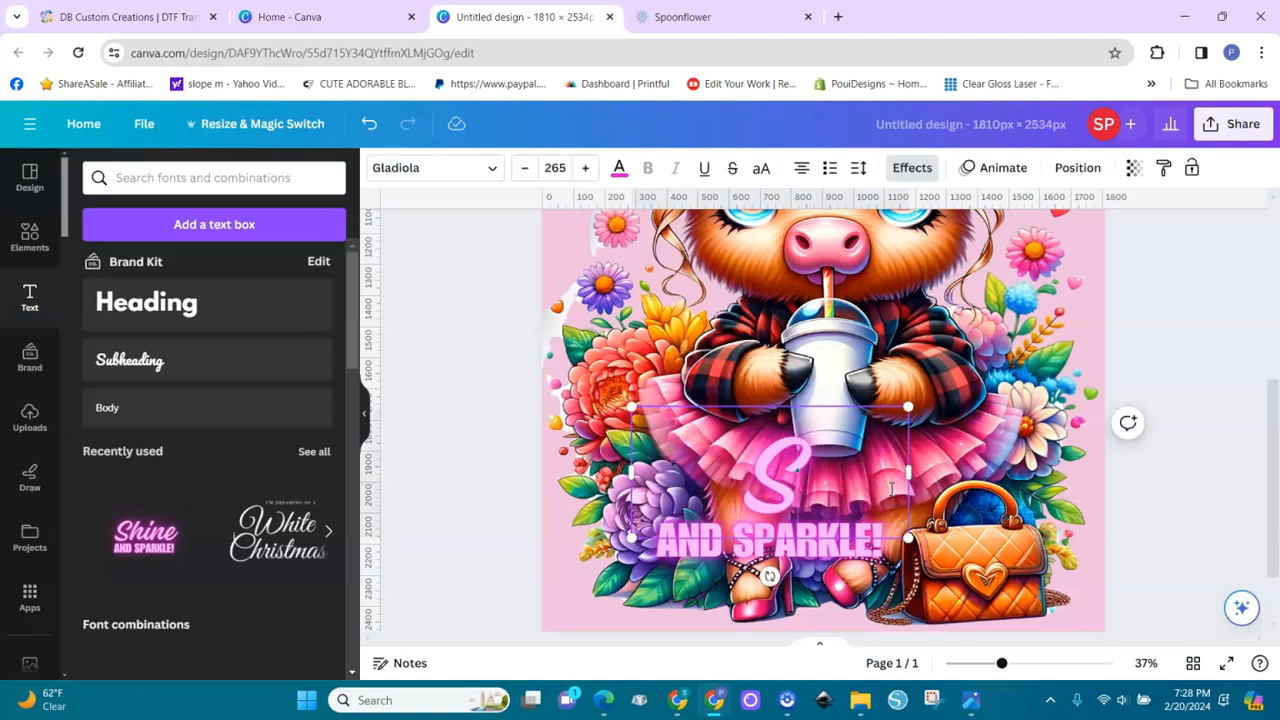
text(Boss)
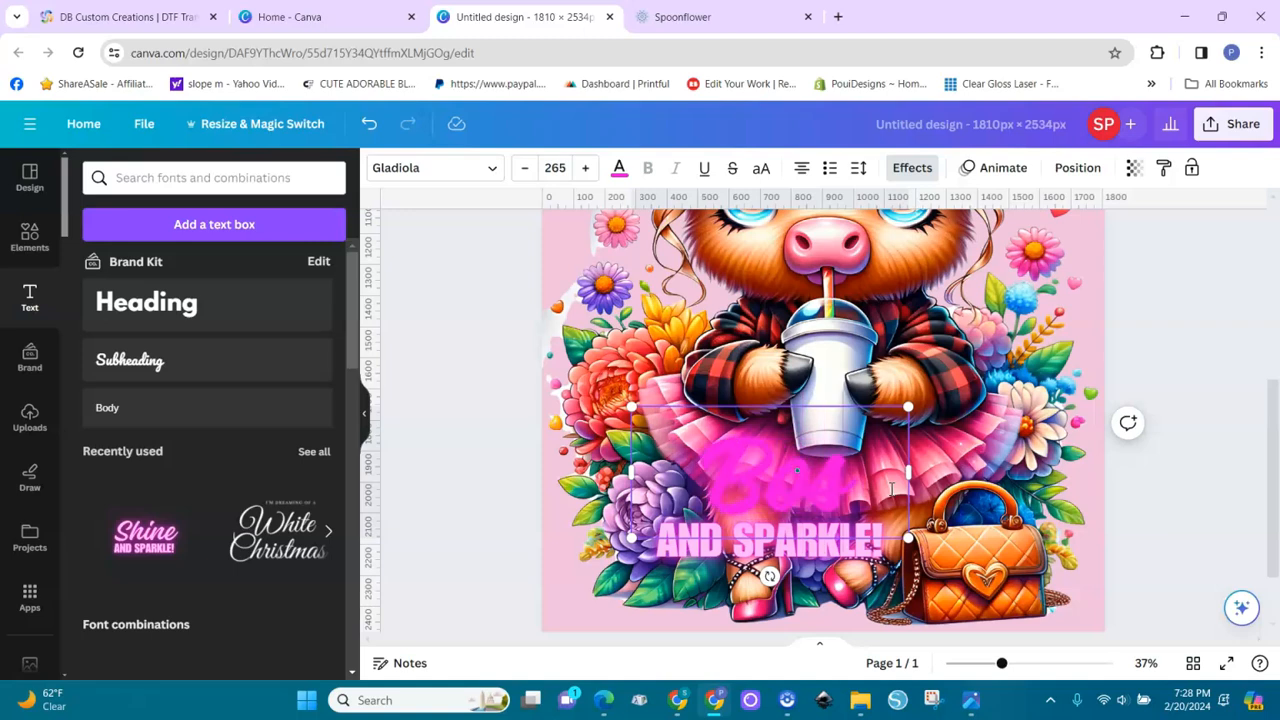
click(884, 541)
double_click(884, 541)
text(LADY)
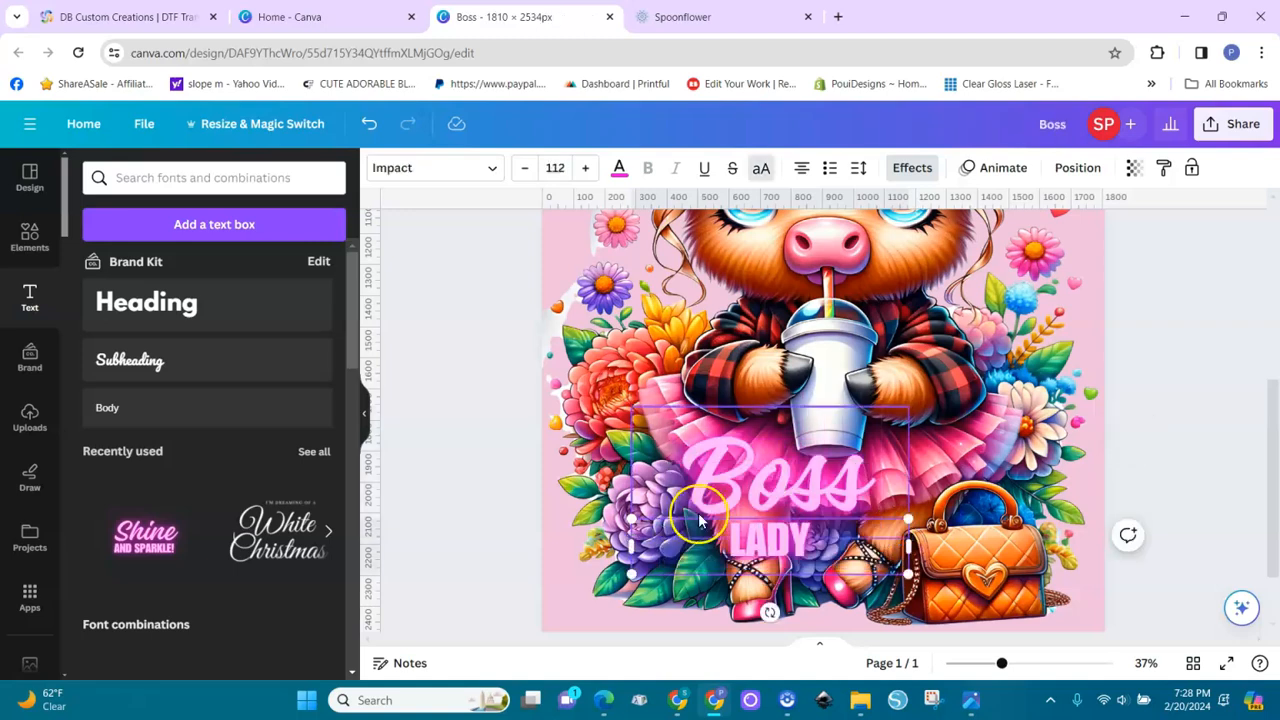
click(556, 530)
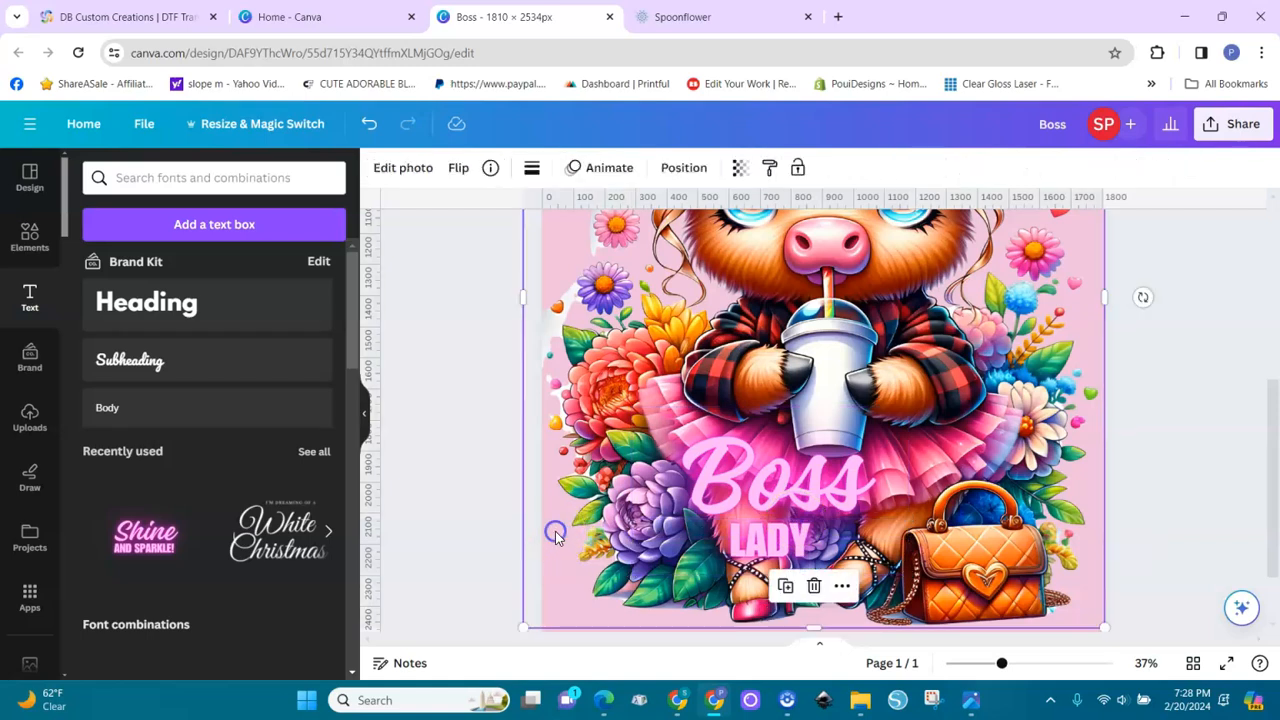
Enlarge the LADY text and reposition both words so Boss sits centred directly above LADY, just beside the handbag
click(776, 548)
drag(918, 530, 802, 548)
drag(732, 531, 840, 542)
drag(830, 492, 875, 488)
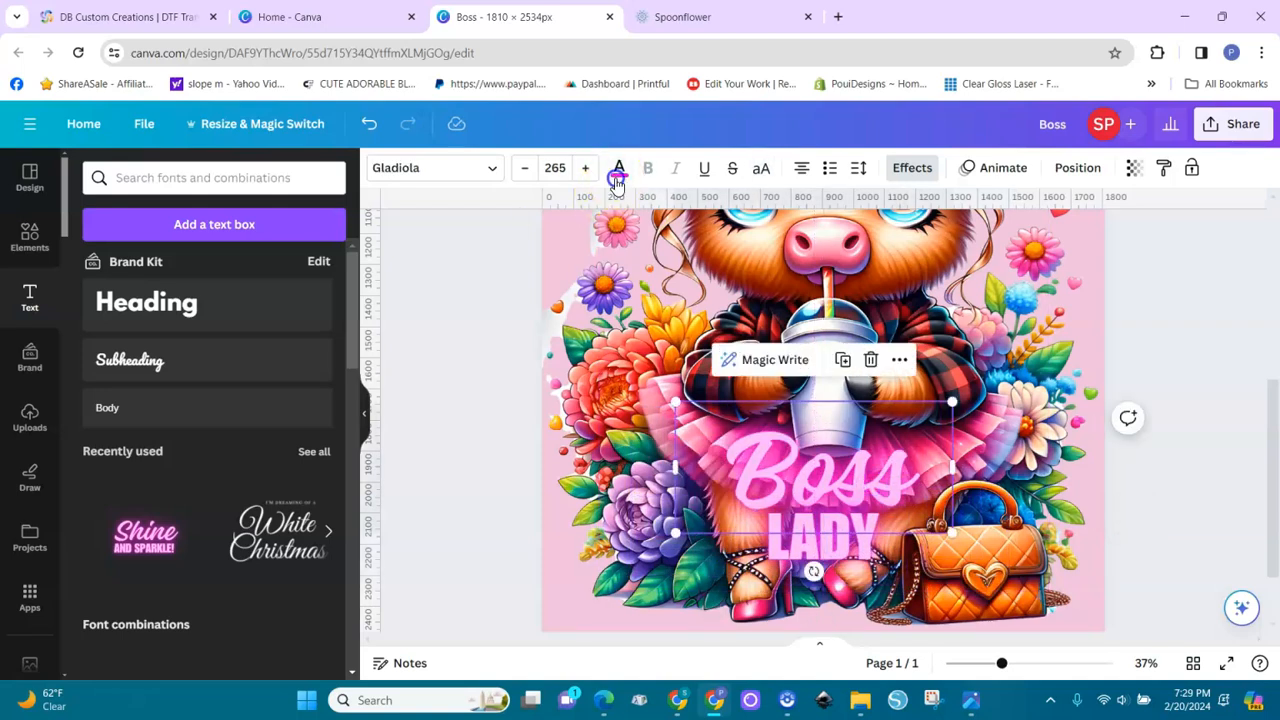
Try the yellow #FED92E, sampled from the yellow flower beside the cow's sleeve, as the Boss text colour
click(620, 170)
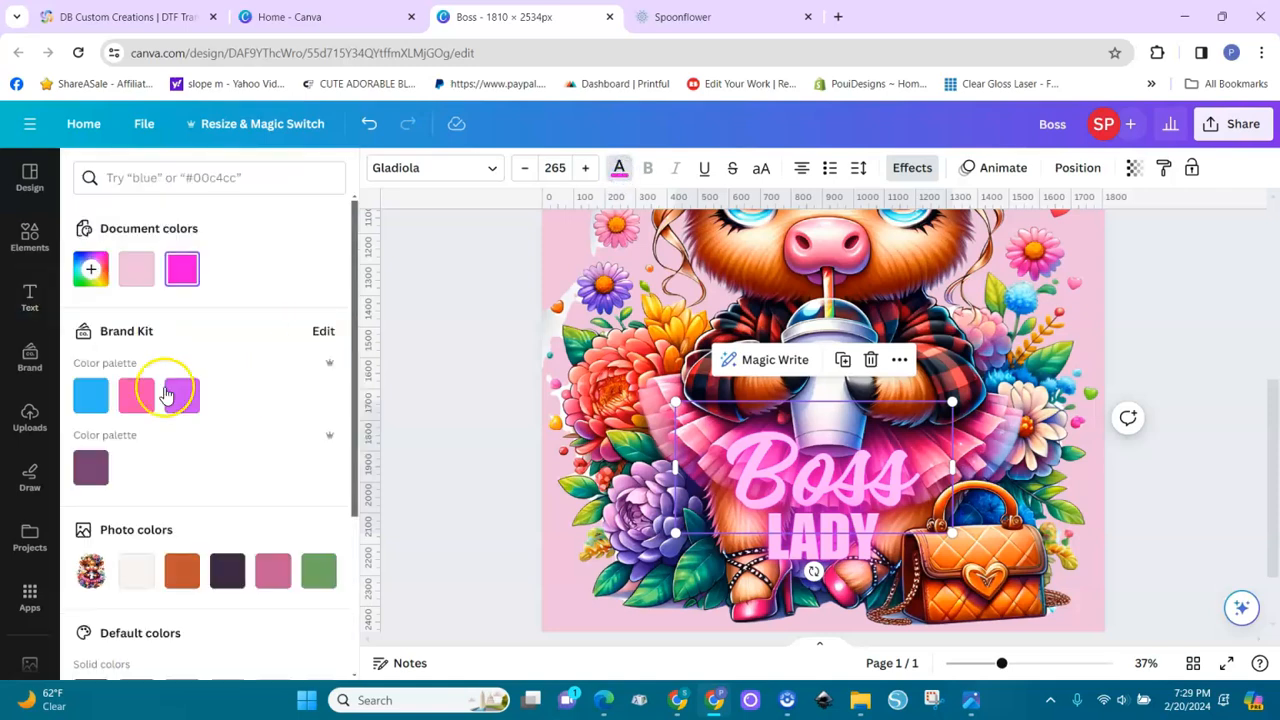
click(92, 272)
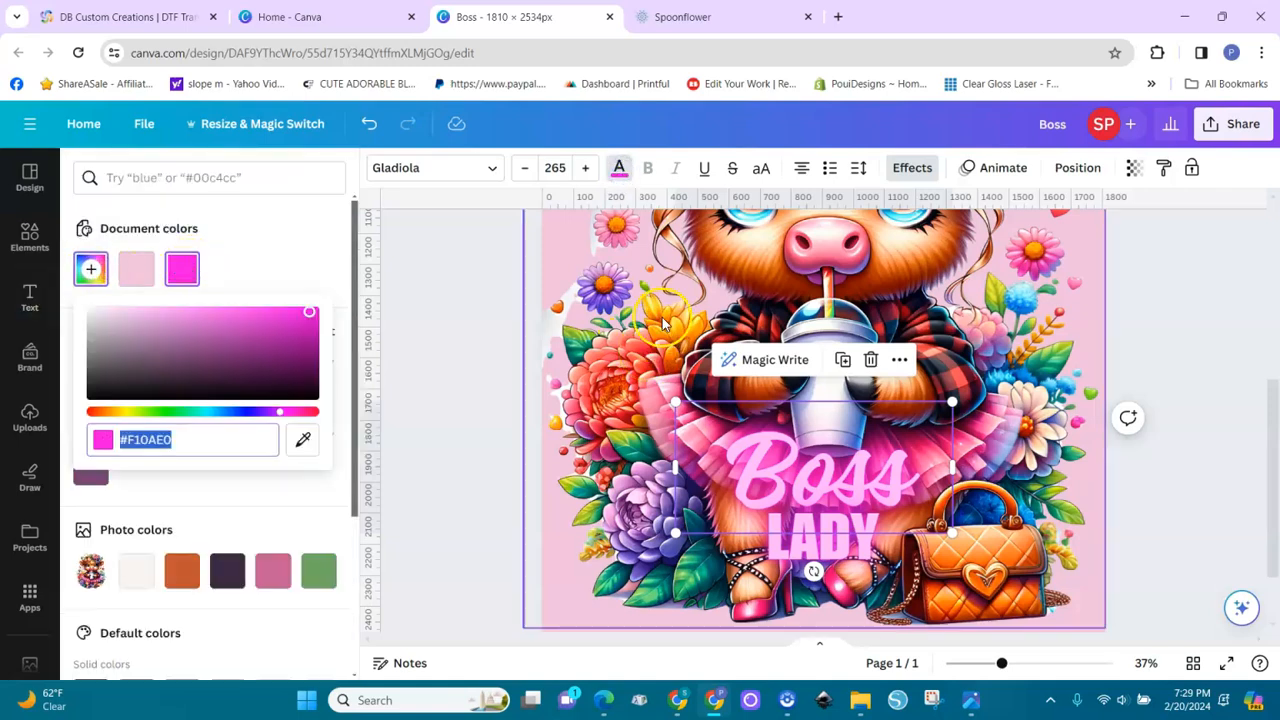
click(303, 439)
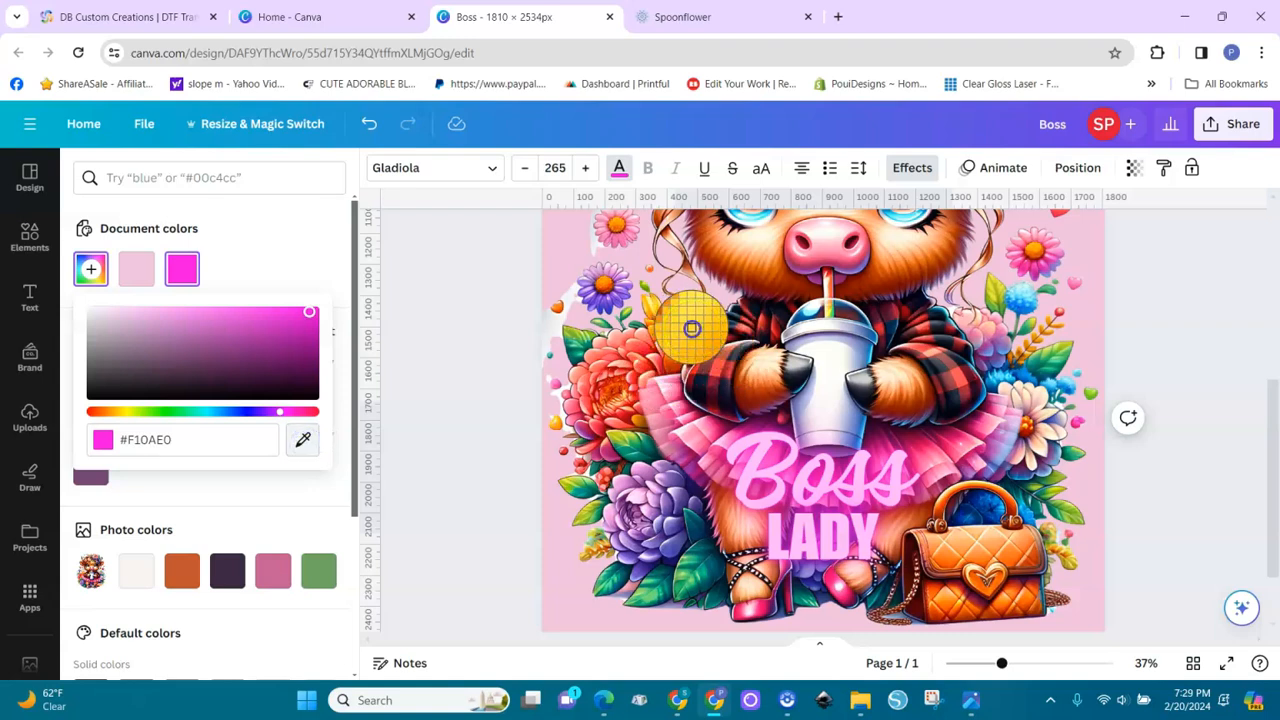
click(691, 328)
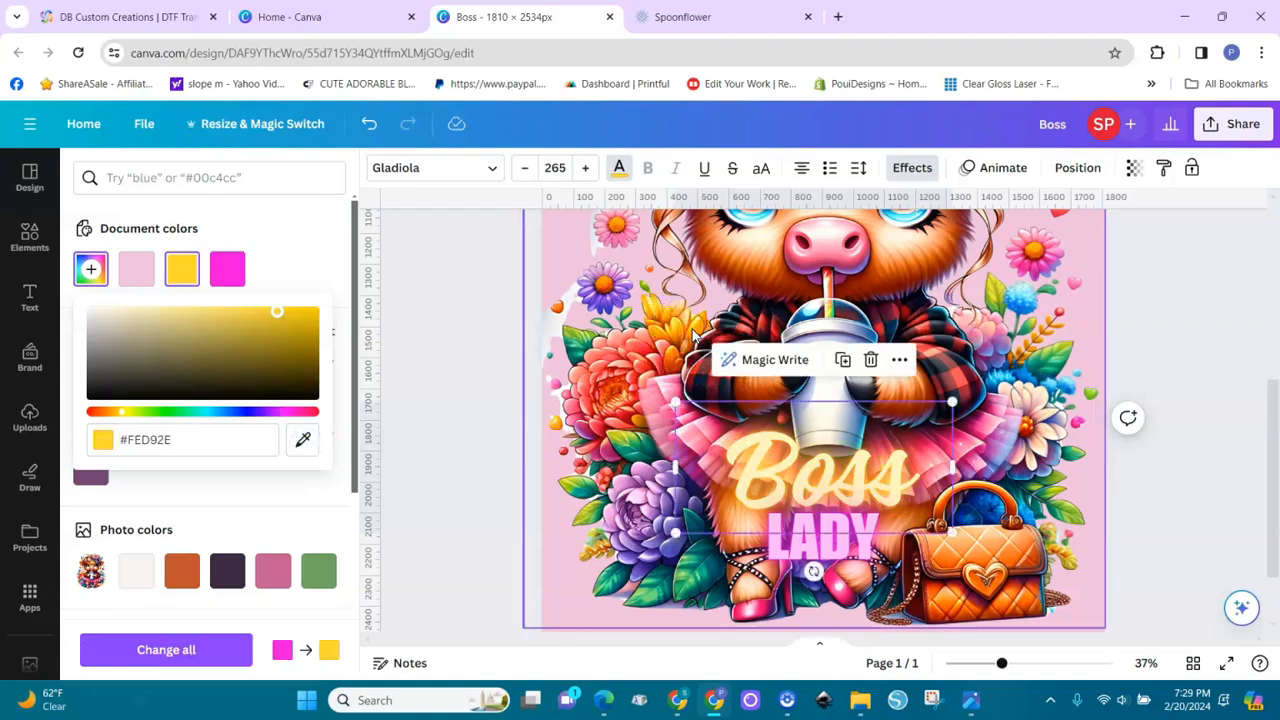
click(446, 378)
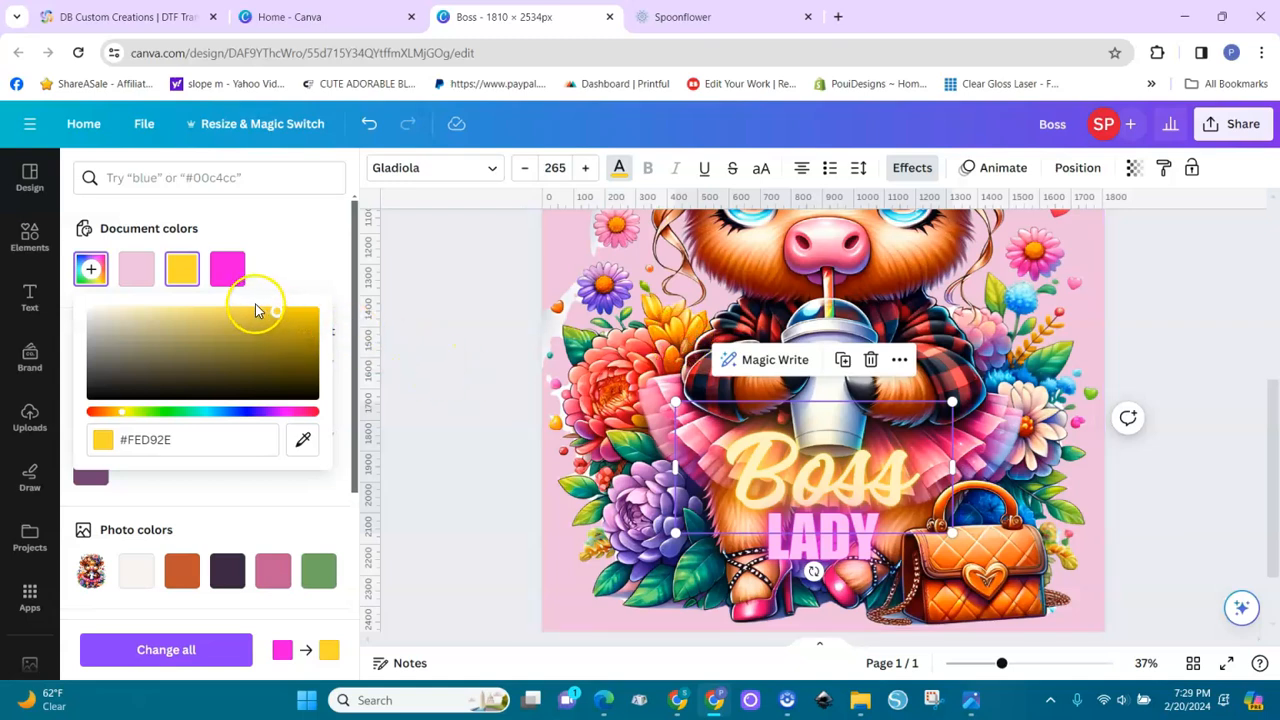
Try the dark brown #651306, sampled from the shadow between the flowers, on the Boss text and restore the bright magenta
click(302, 439)
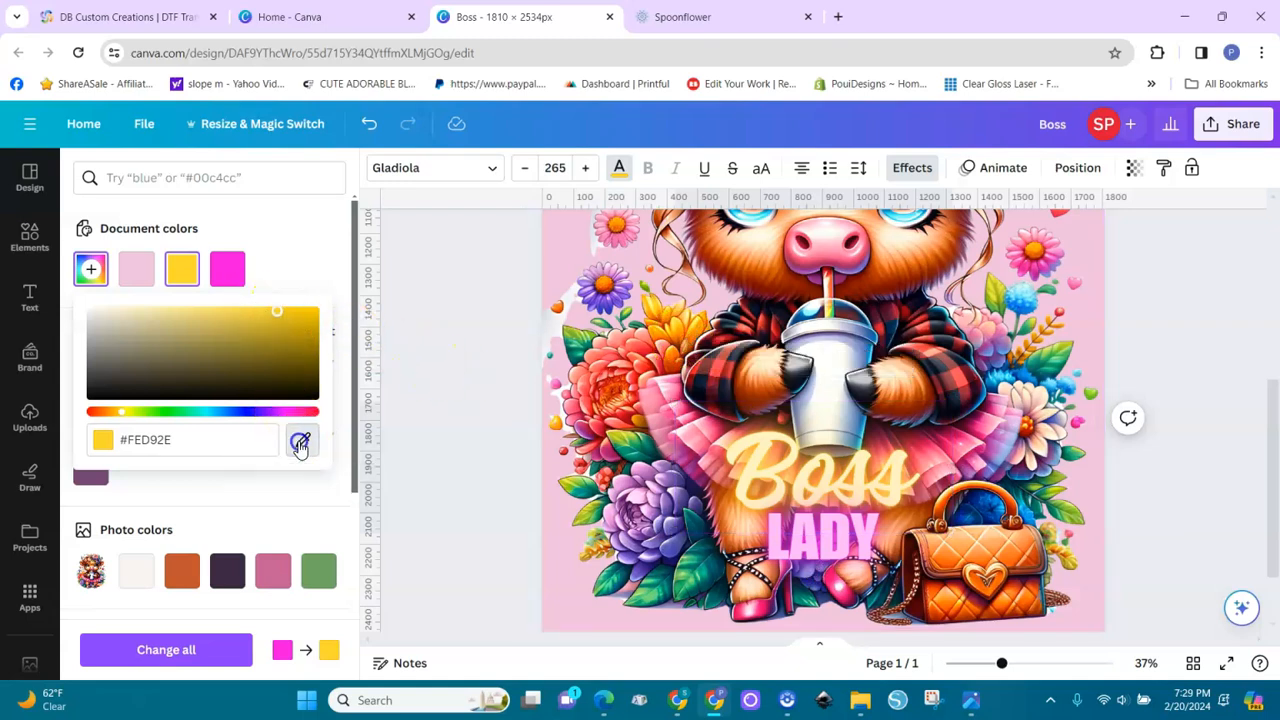
click(678, 349)
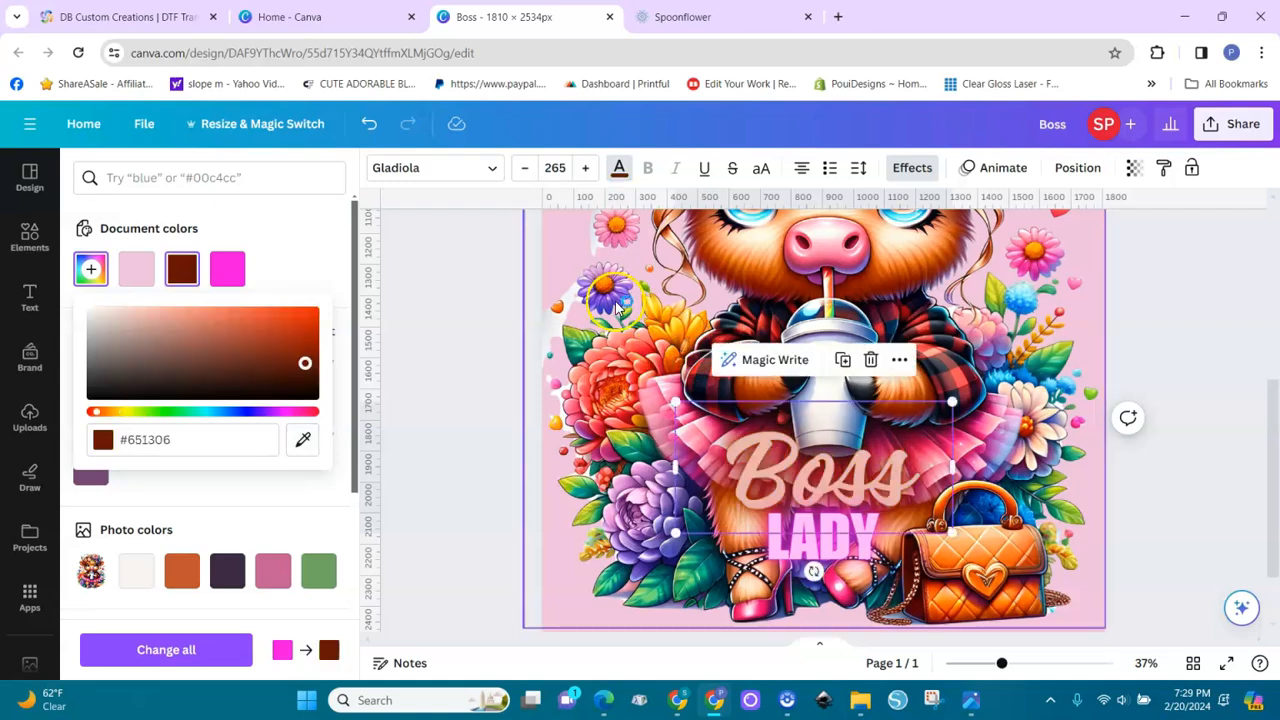
click(227, 268)
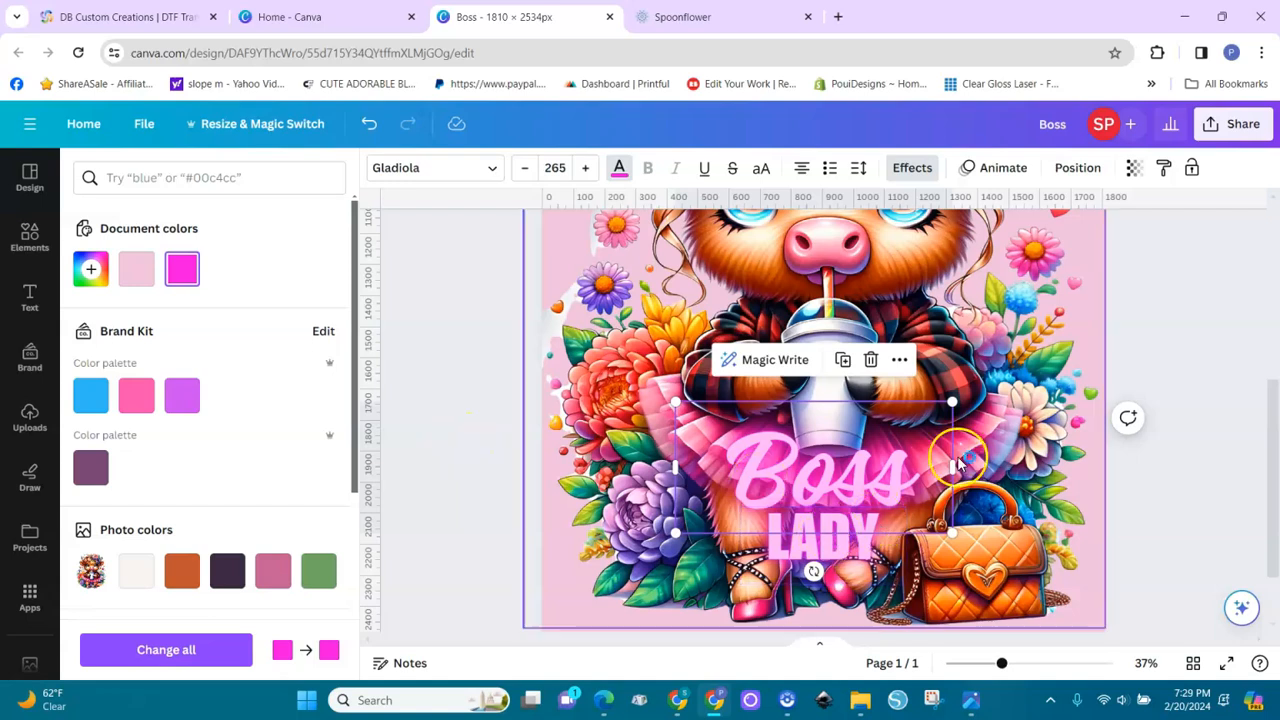
click(1196, 498)
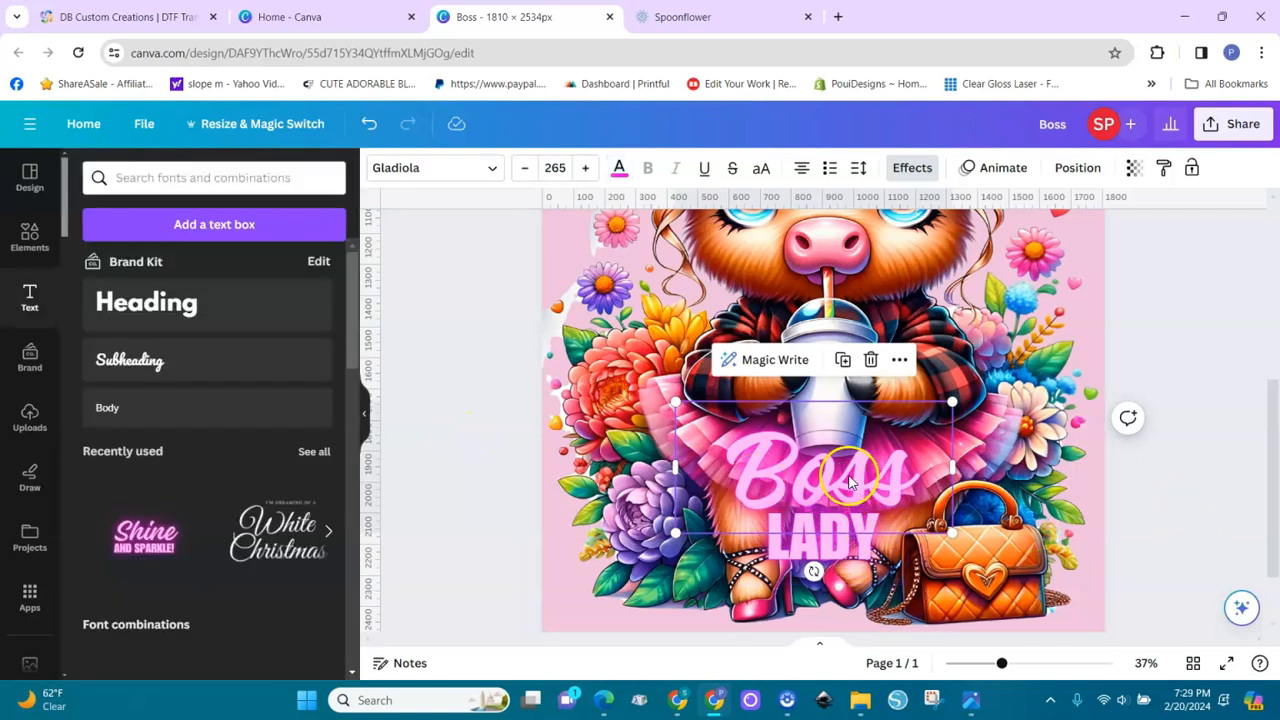
Try the Lift, None, Splice, Hollow and Outline text effects on the word Boss
click(848, 473)
click(912, 168)
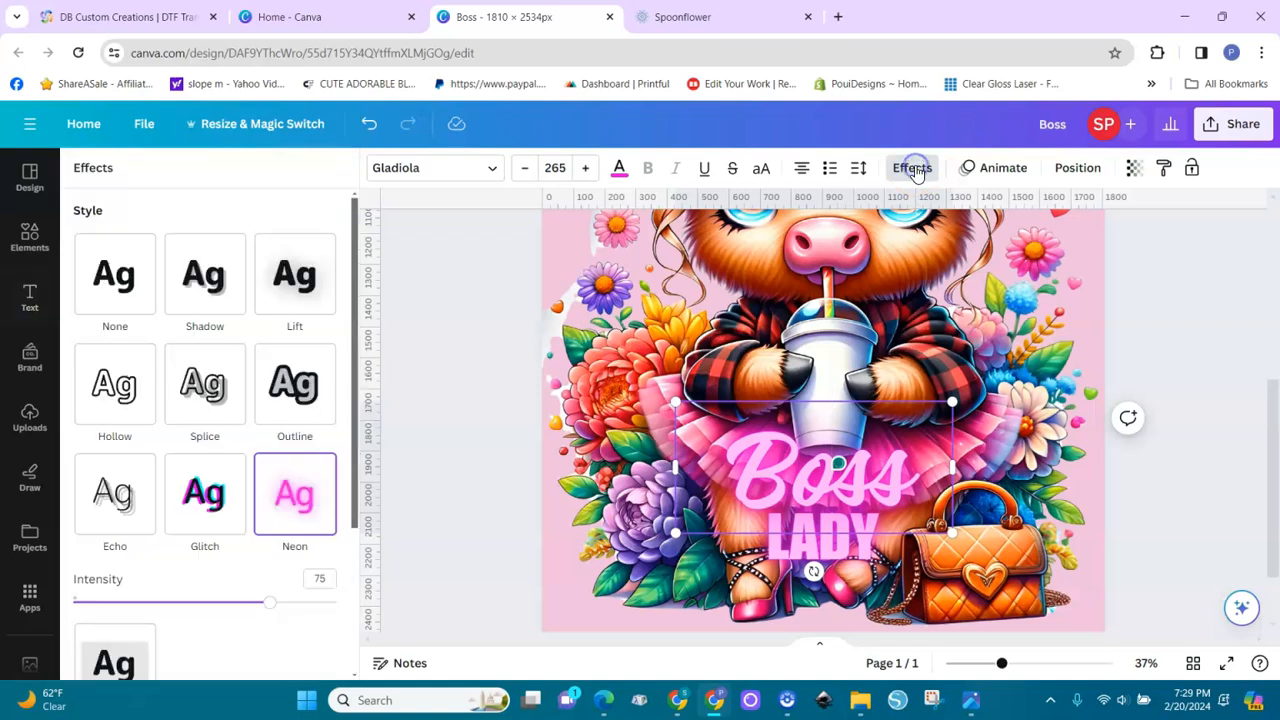
click(289, 290)
click(109, 286)
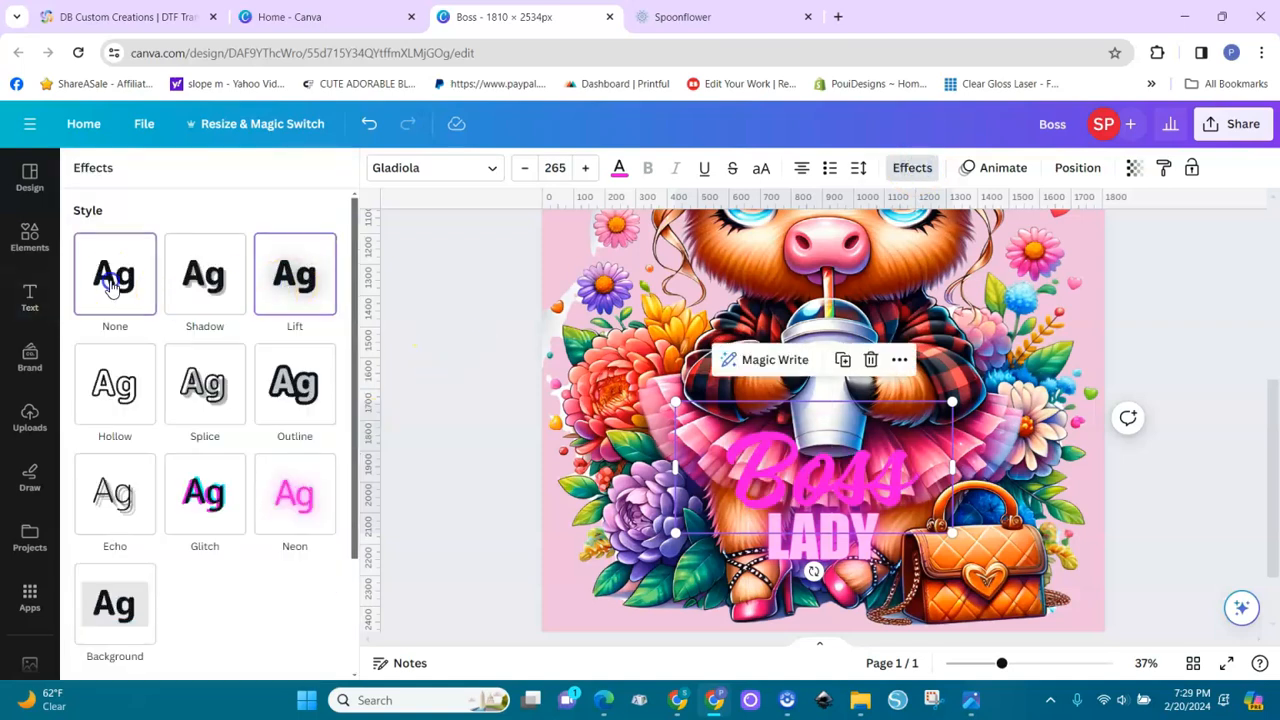
click(203, 386)
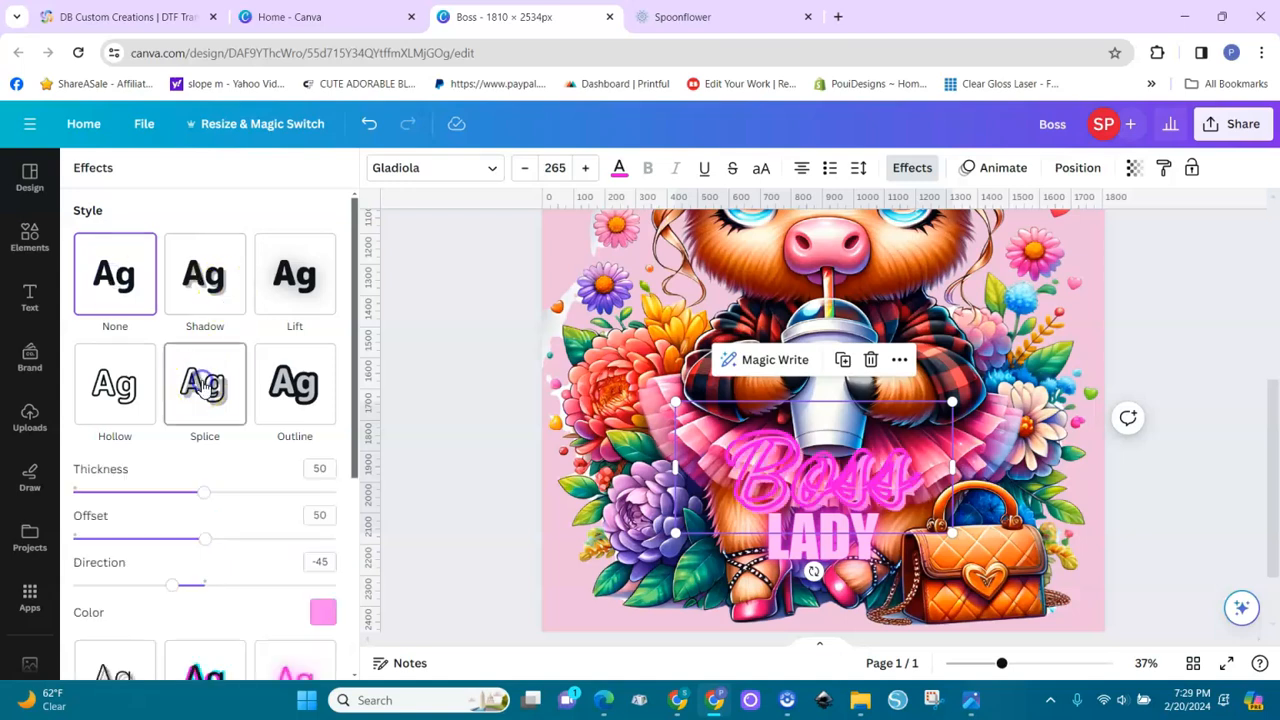
click(88, 392)
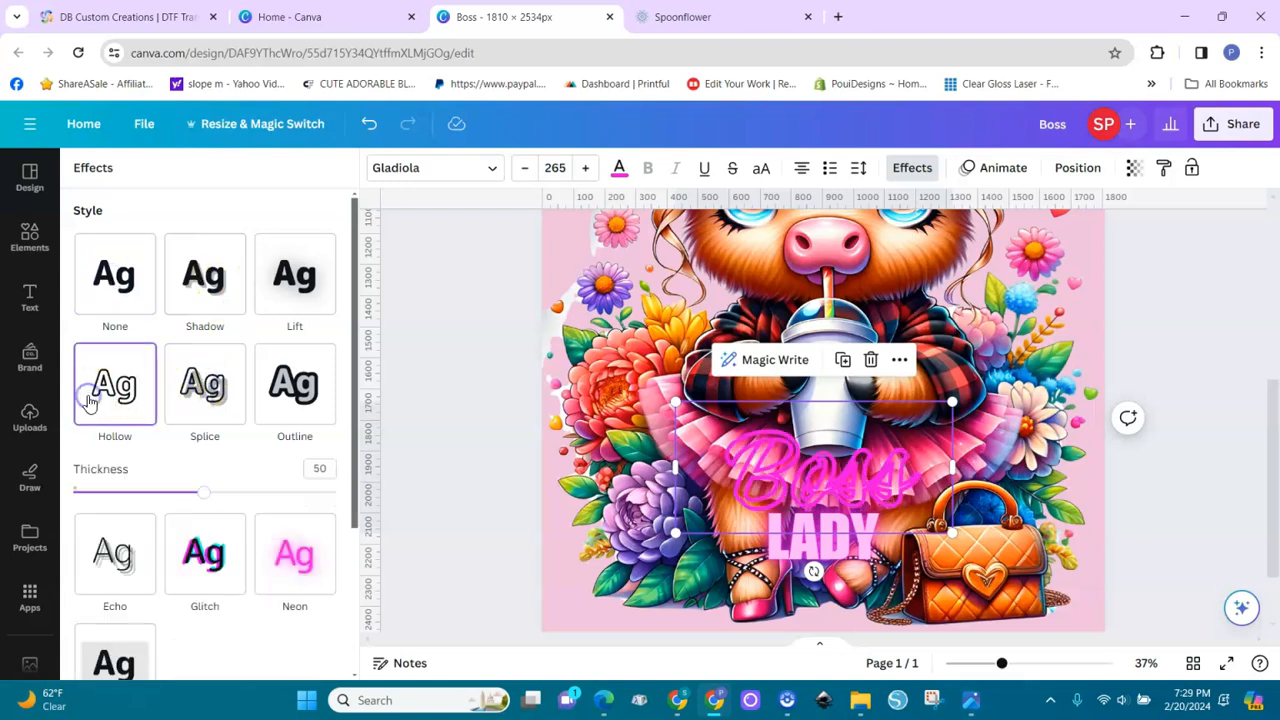
click(228, 390)
click(310, 389)
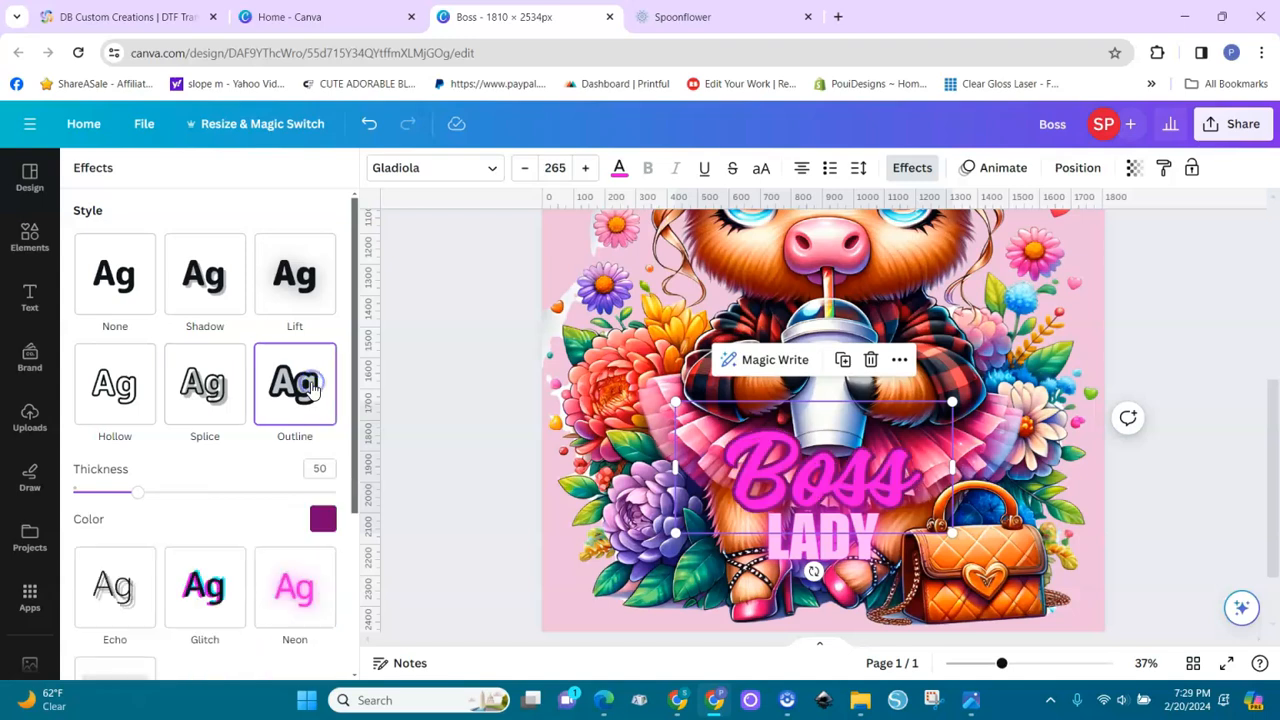
click(295, 275)
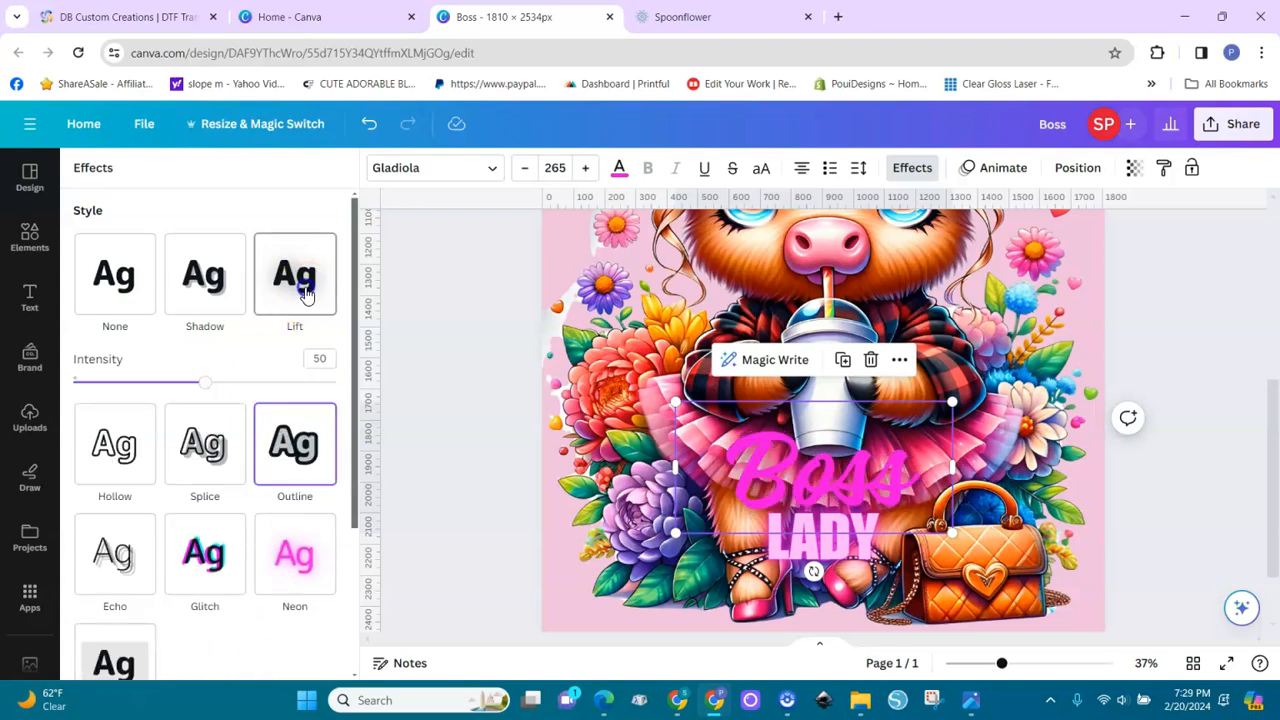
Apply the Neon effect at intensity 50 to the Boss text and check the whole cover
click(284, 553)
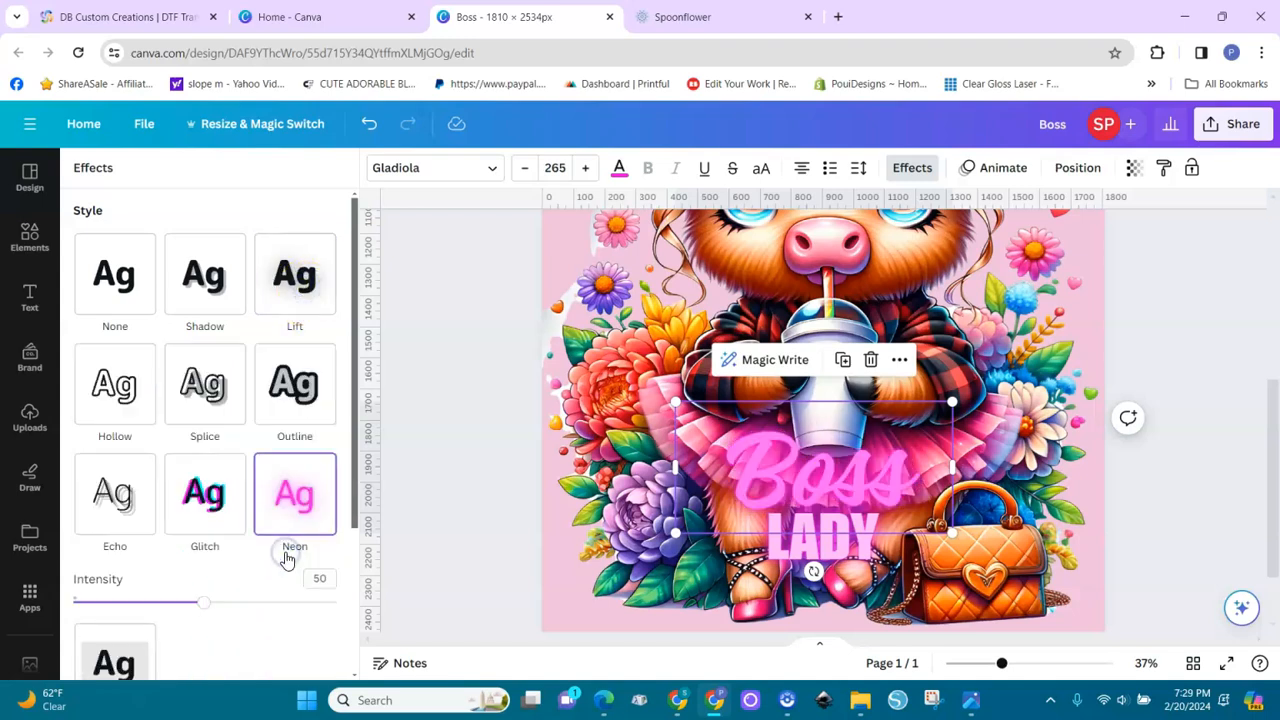
click(1157, 461)
drag(1002, 668, 963, 670)
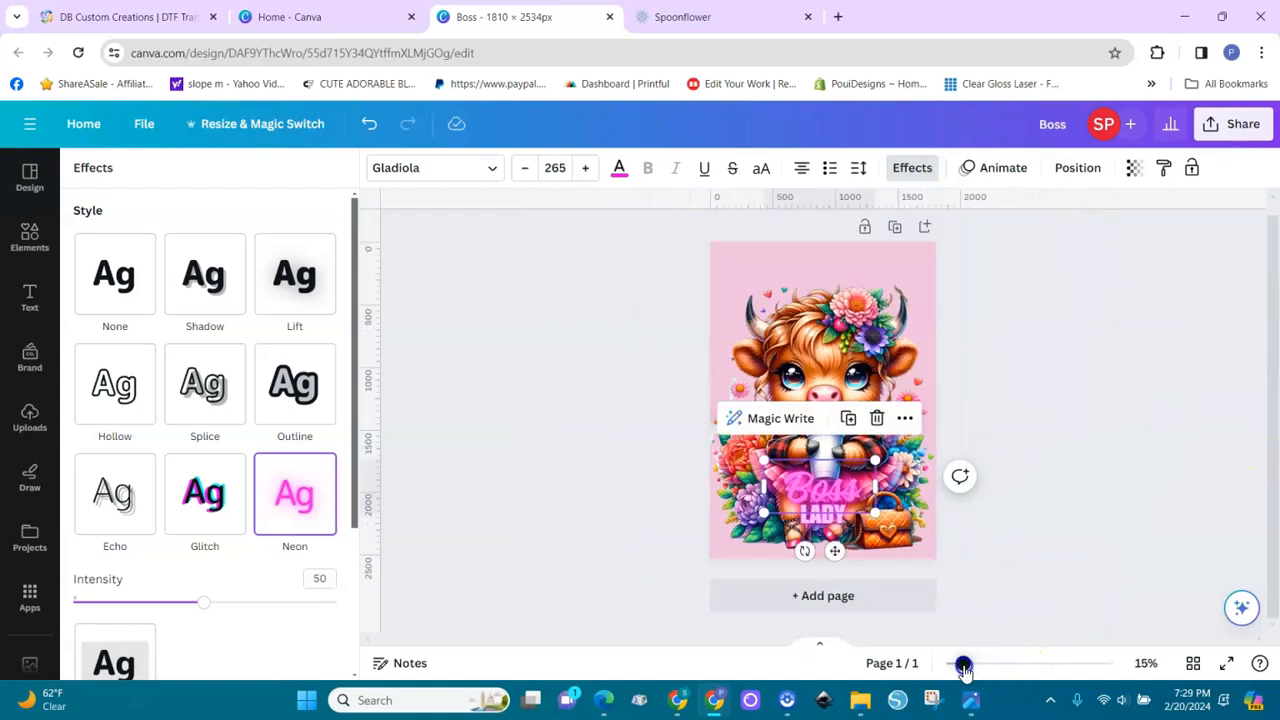
click(1070, 452)
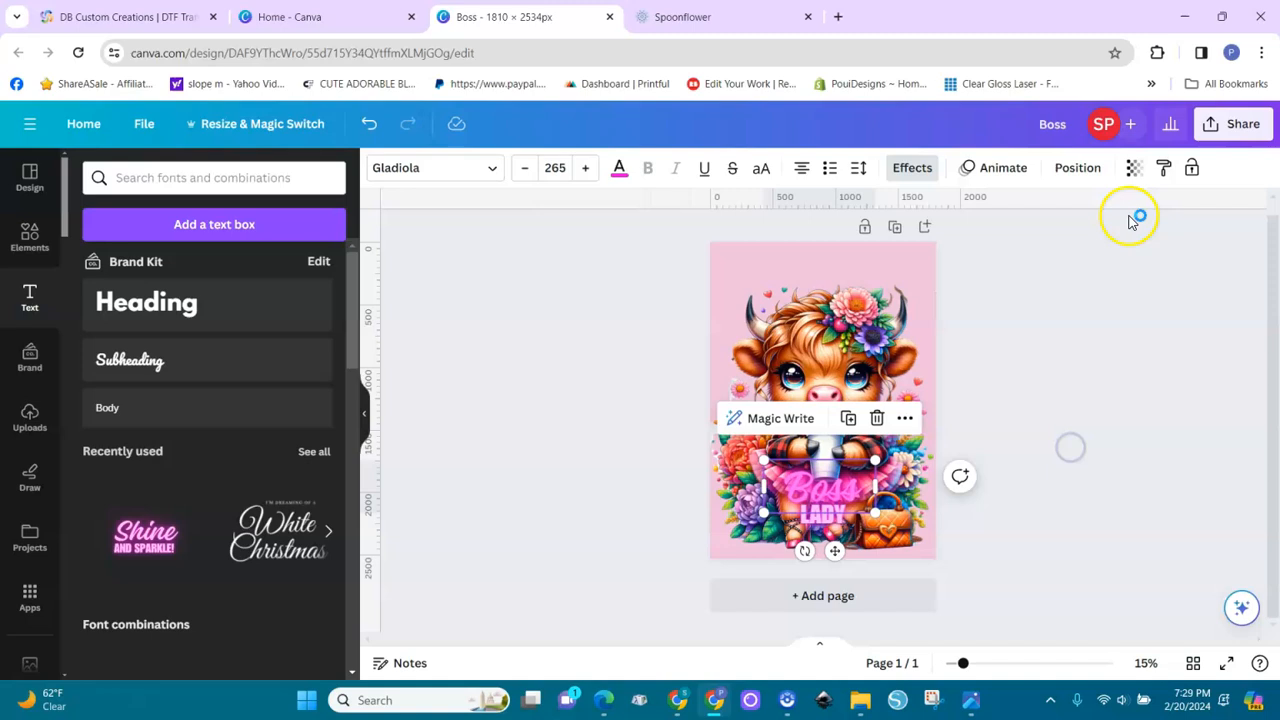
Download the finished cover design as a PNG at 1,810 × 2,534 px
click(1235, 127)
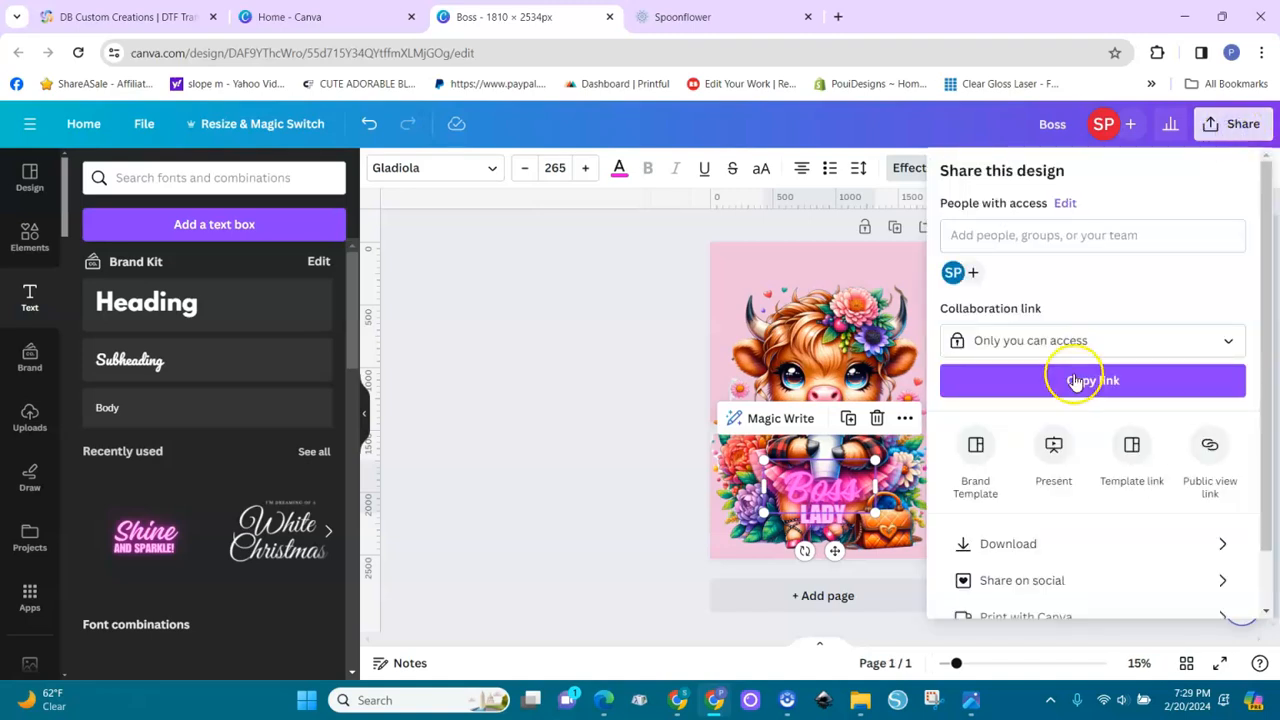
click(986, 543)
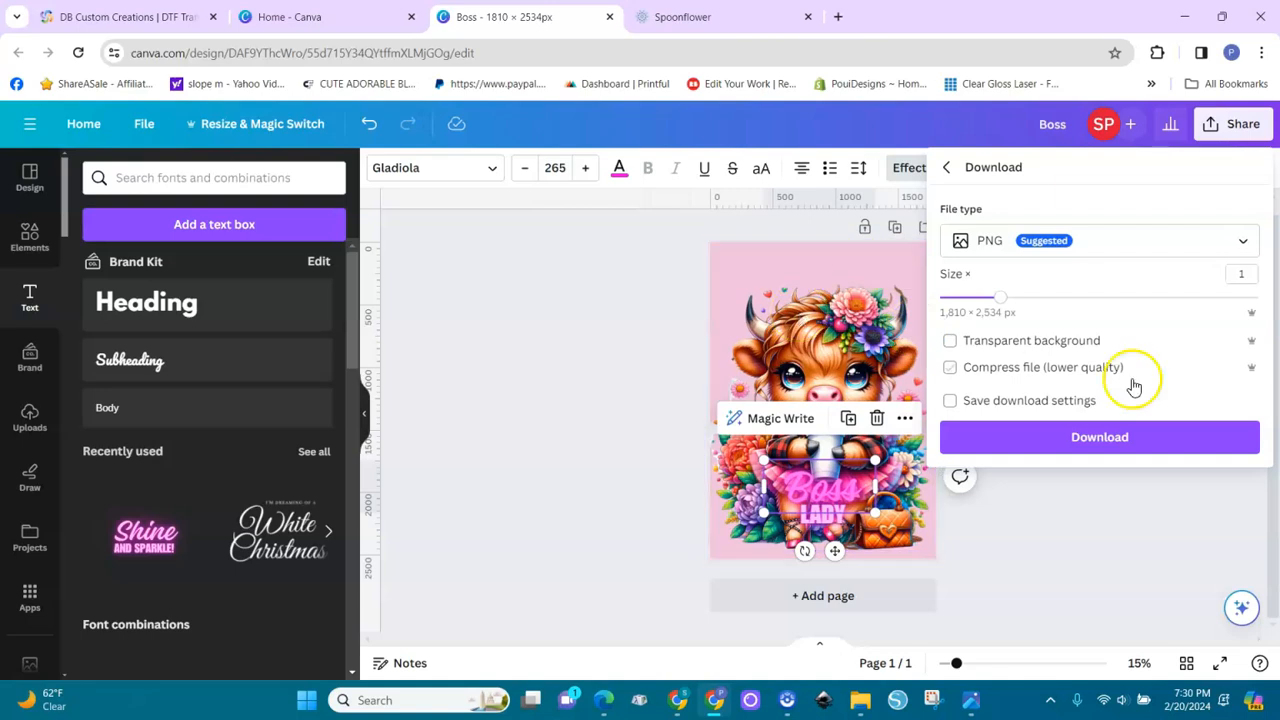
click(1106, 444)
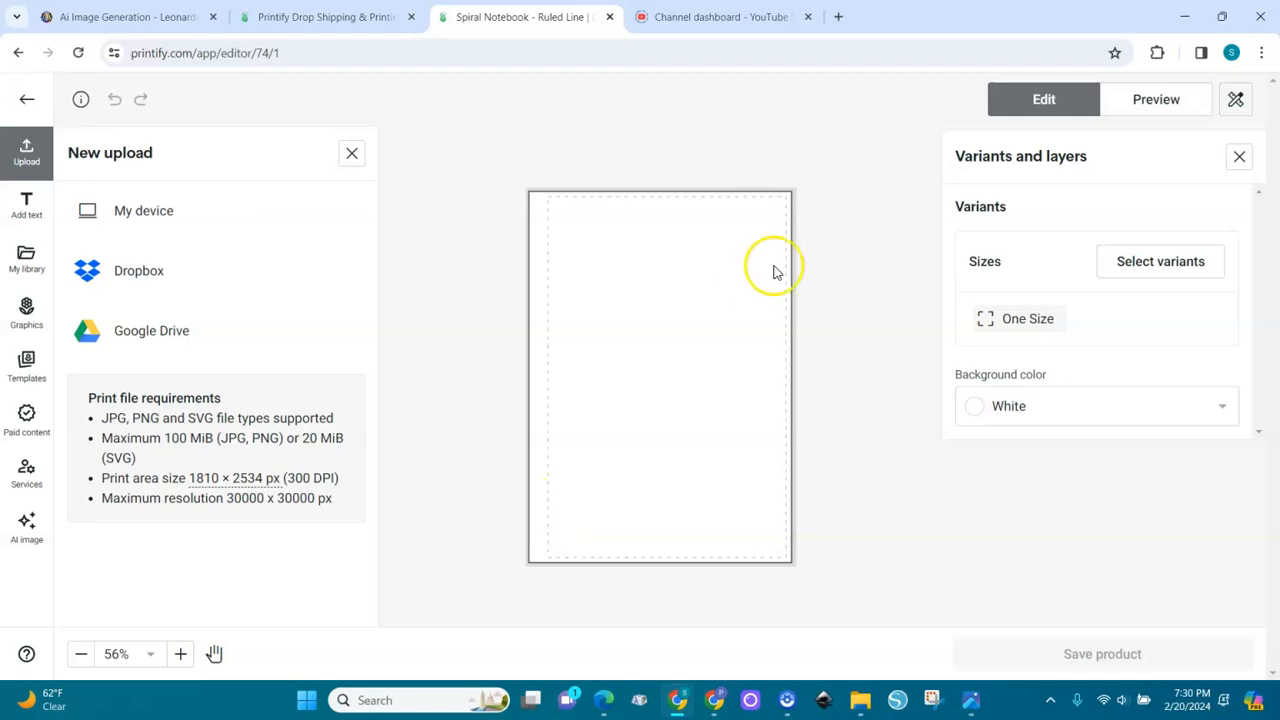
In the Printify spiral notebook editor, upload Boss.png from the device and preview the Front, Opened, Perspective and Context mockups
click(140, 218)
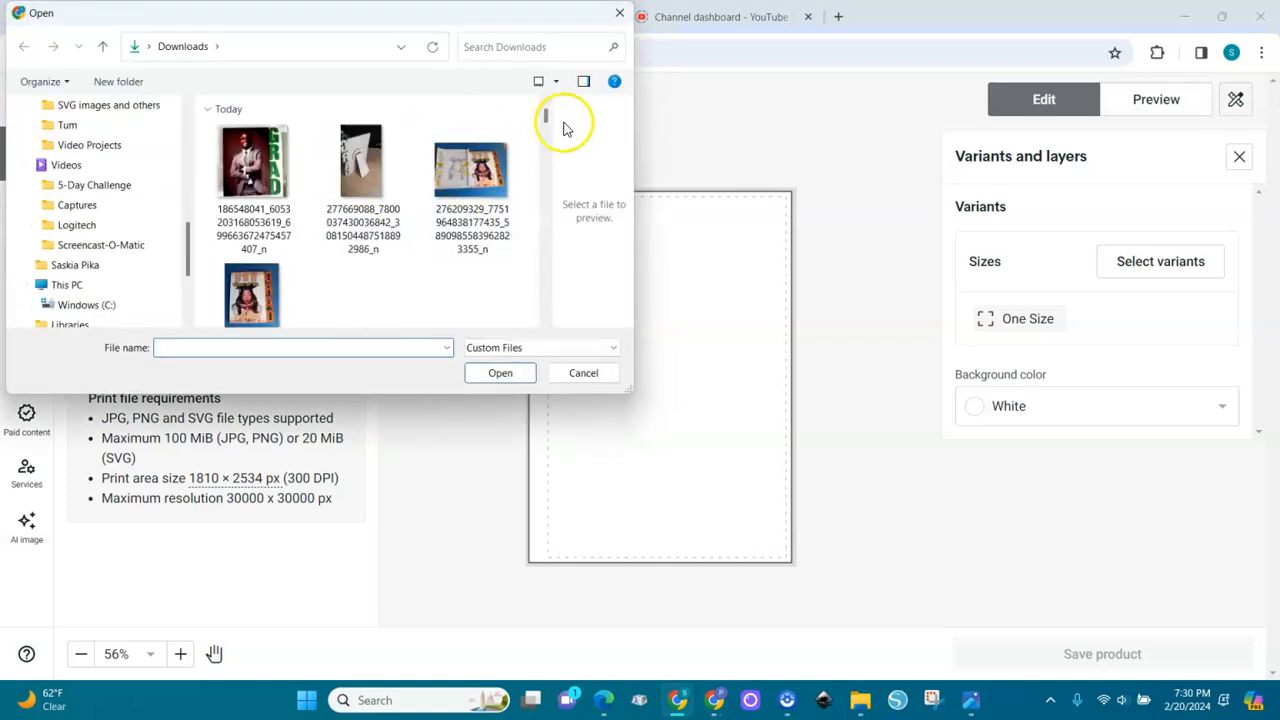
double_click(273, 205)
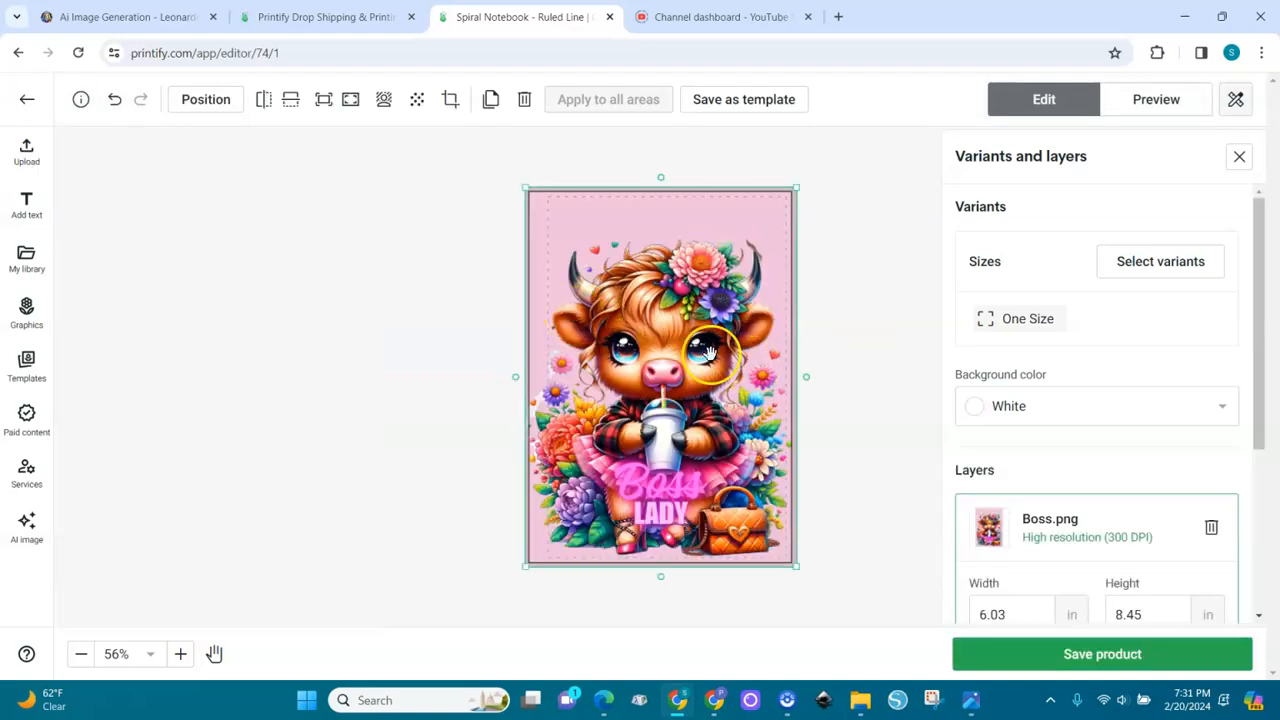
click(1157, 103)
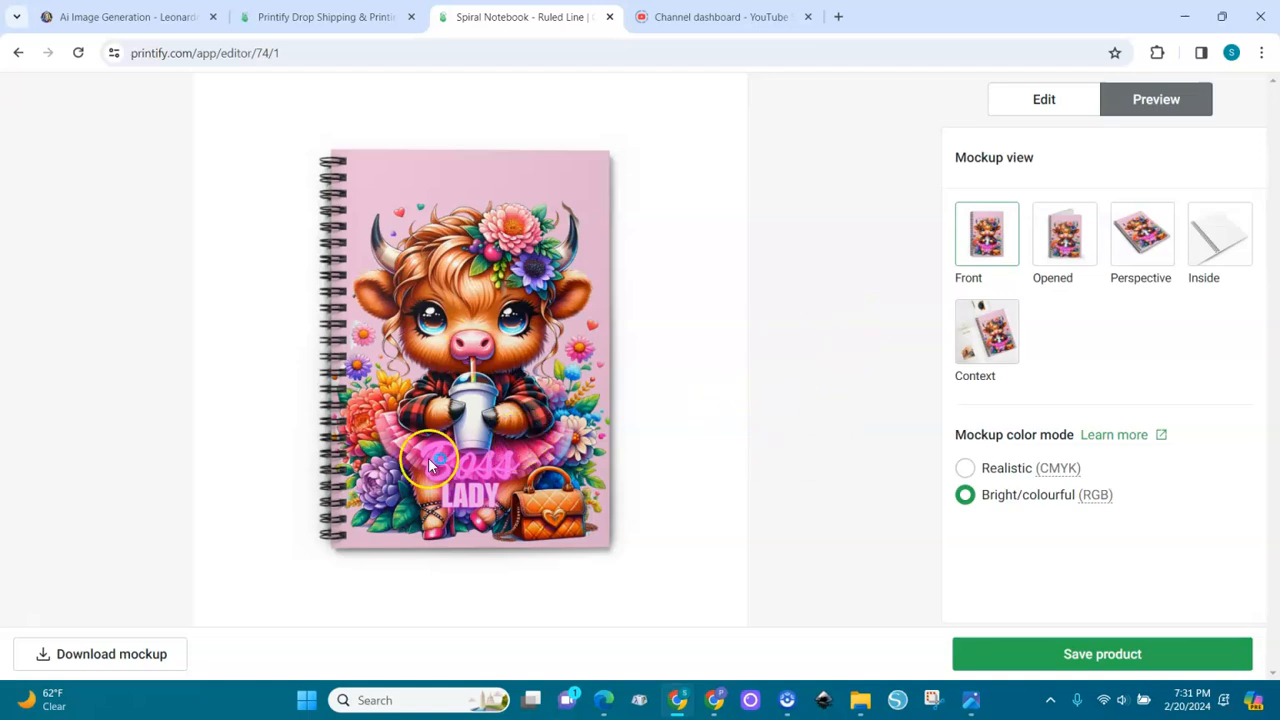
click(1054, 252)
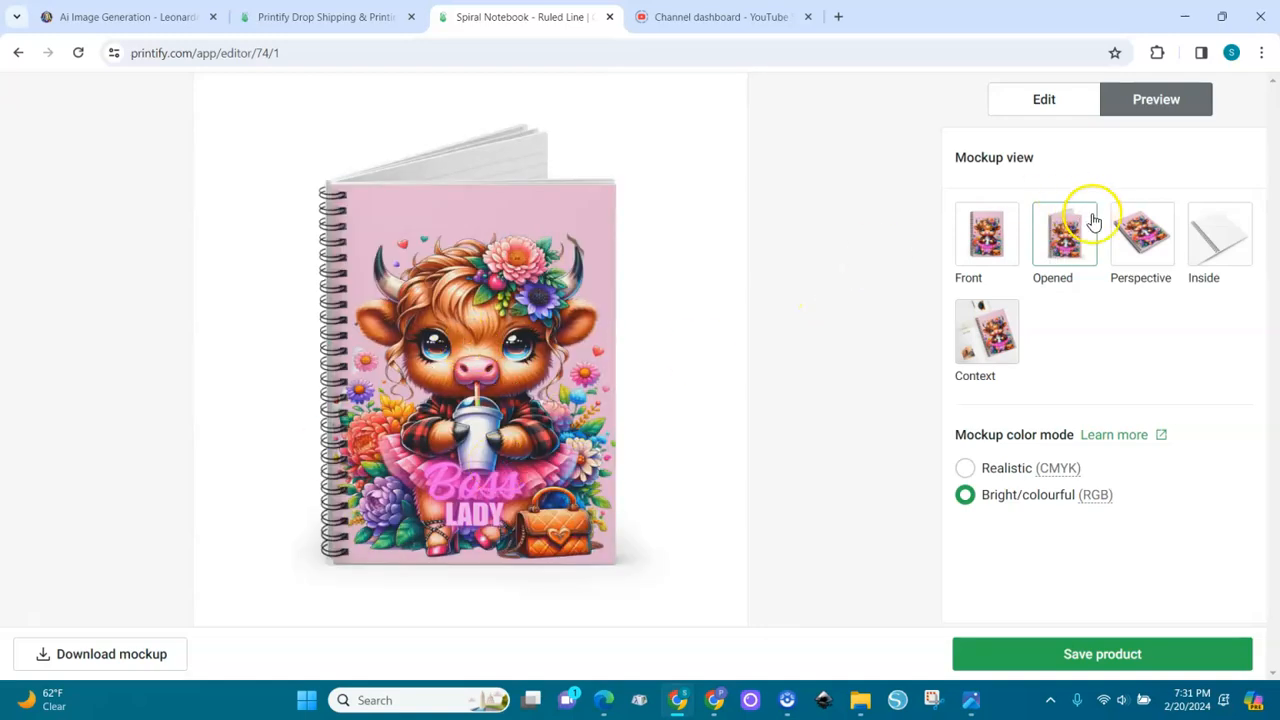
click(1127, 243)
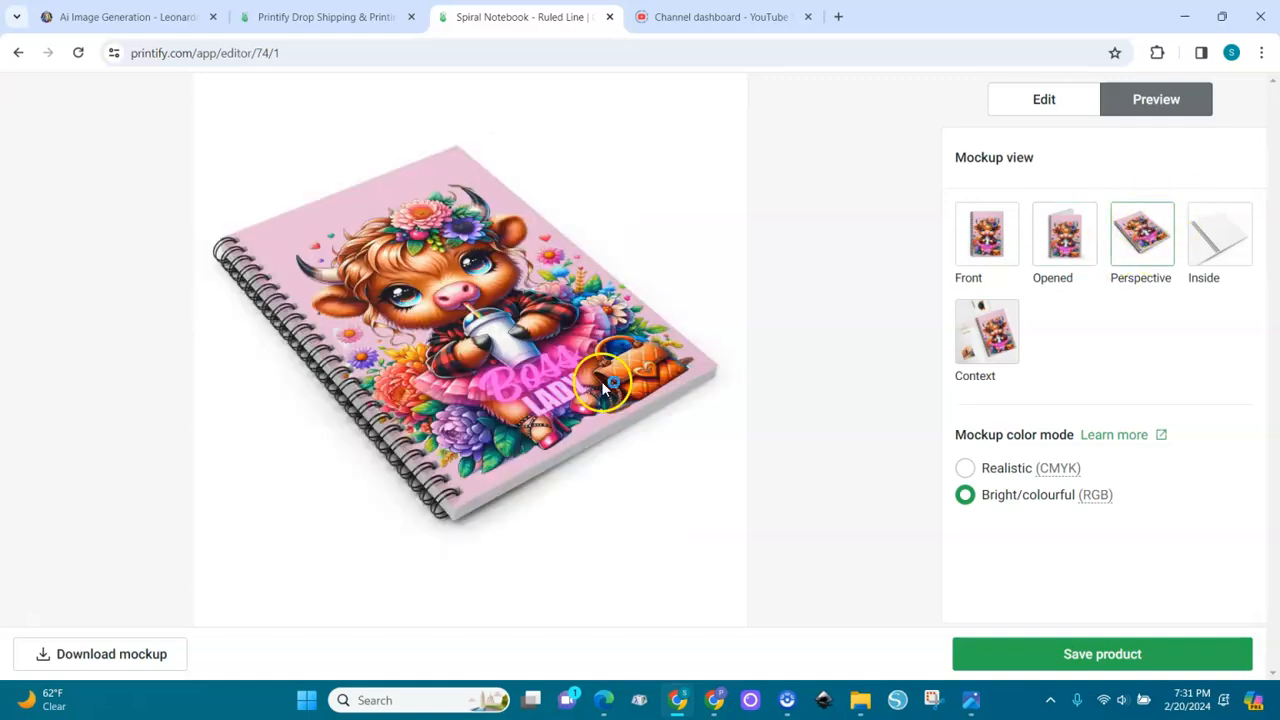
click(995, 341)
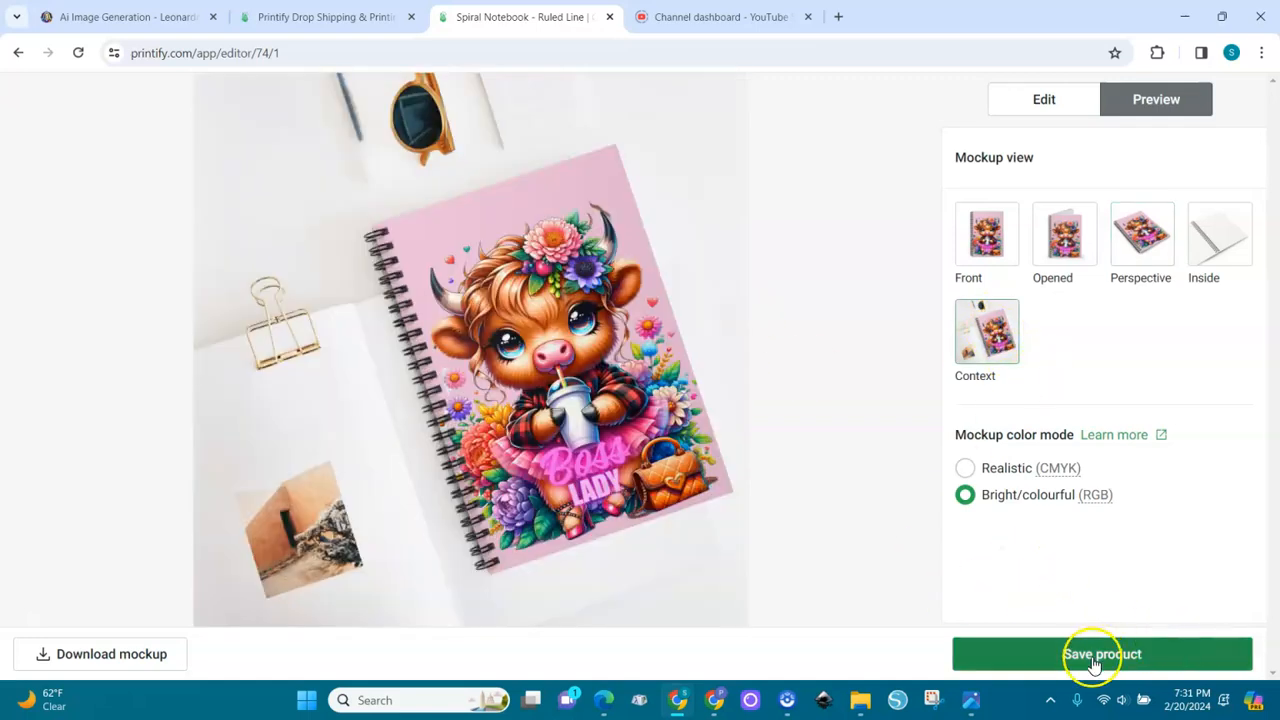
Save the product, make the Opened mockup its title image and add the Context view to the listing
click(1114, 654)
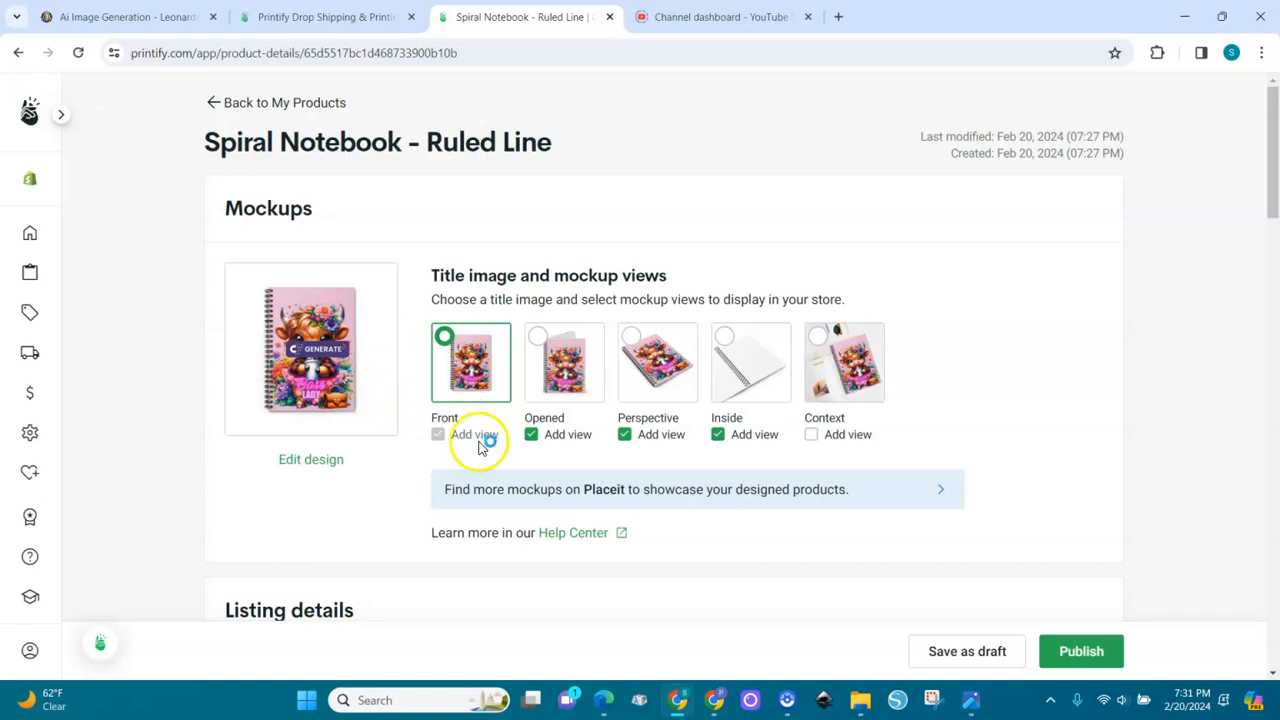
click(537, 345)
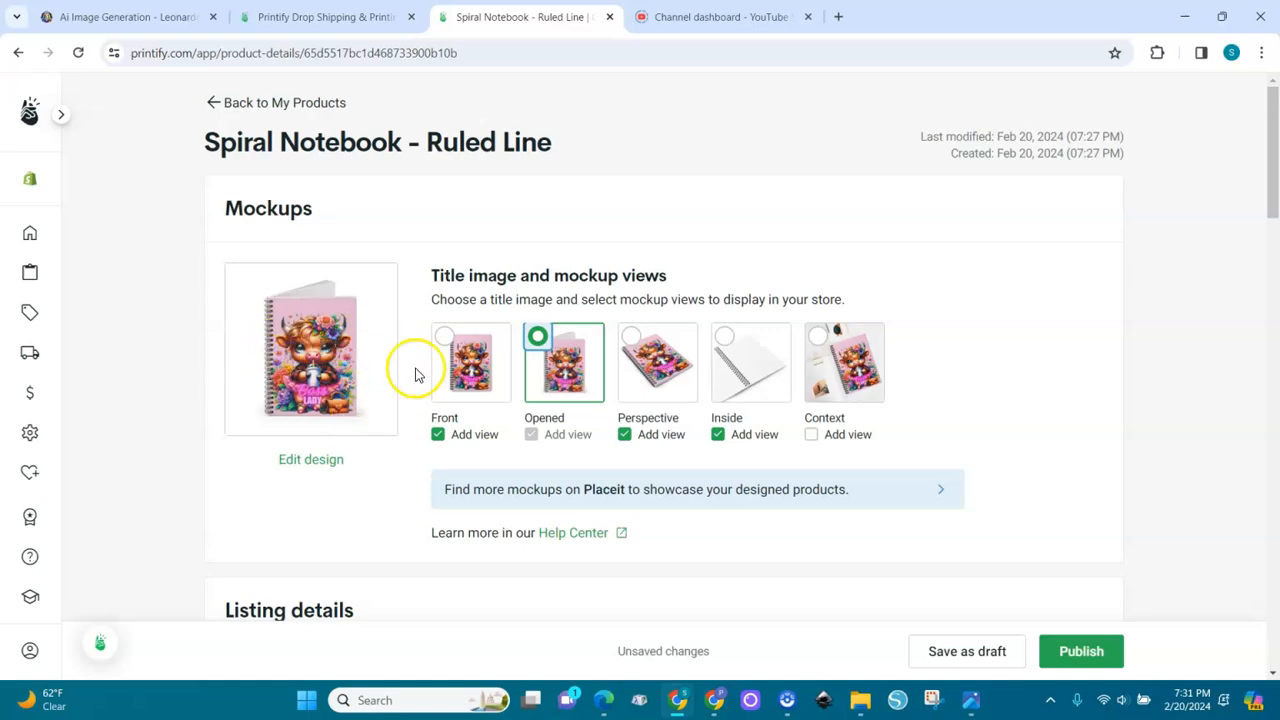
click(812, 436)
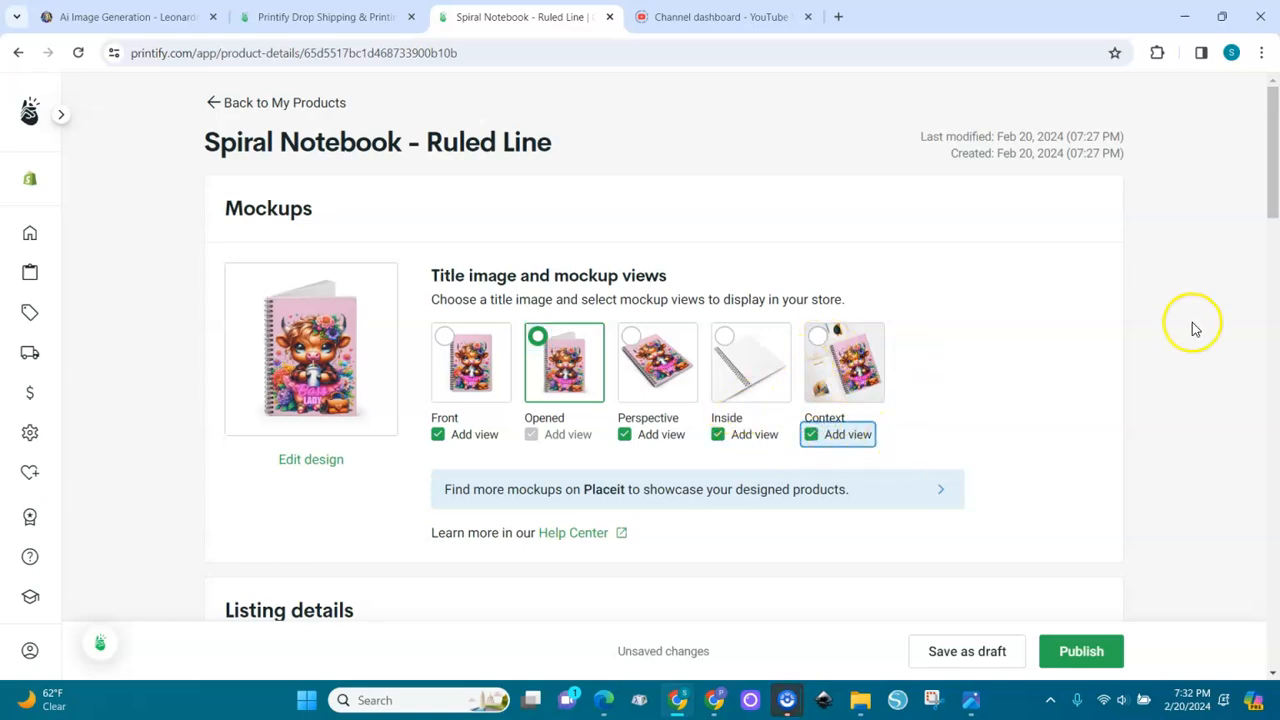
Replace the listing title with "Boss Lady Highland Cow with Tutu and handbag Drinking Coffee Spiral Notebook"
drag(1273, 204, 1266, 303)
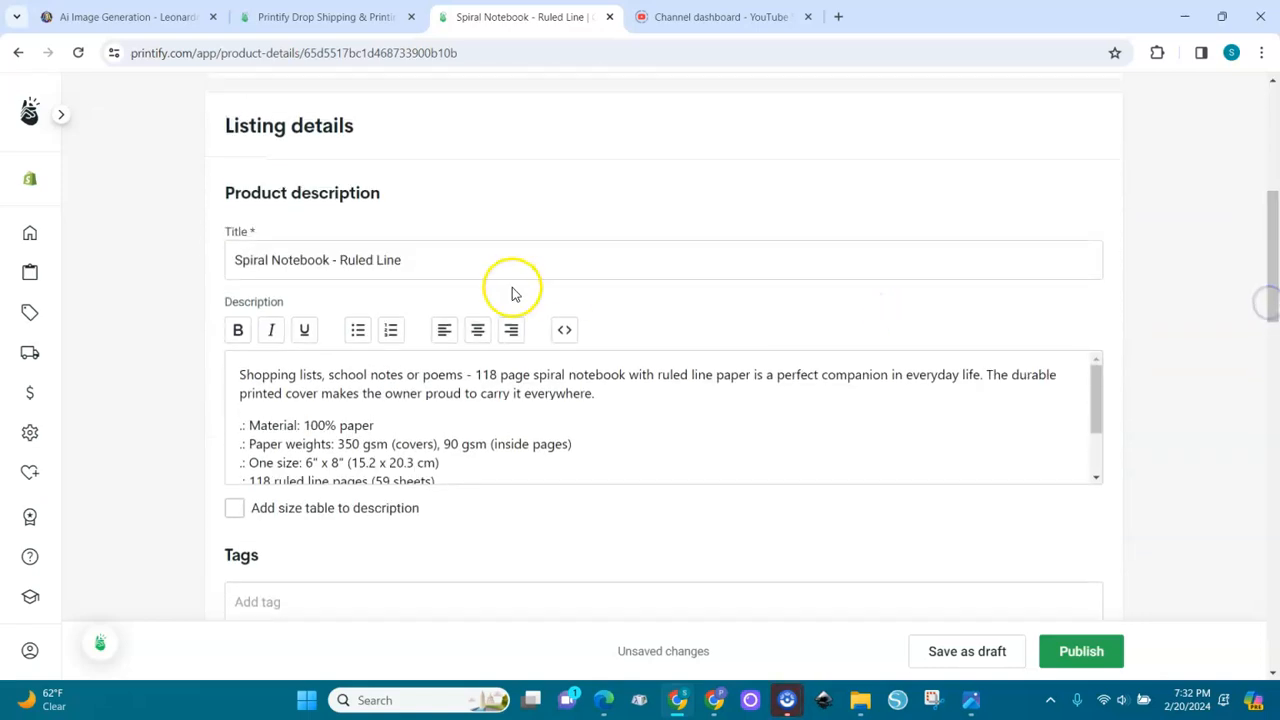
drag(433, 264, 247, 268)
key(BackSpace)
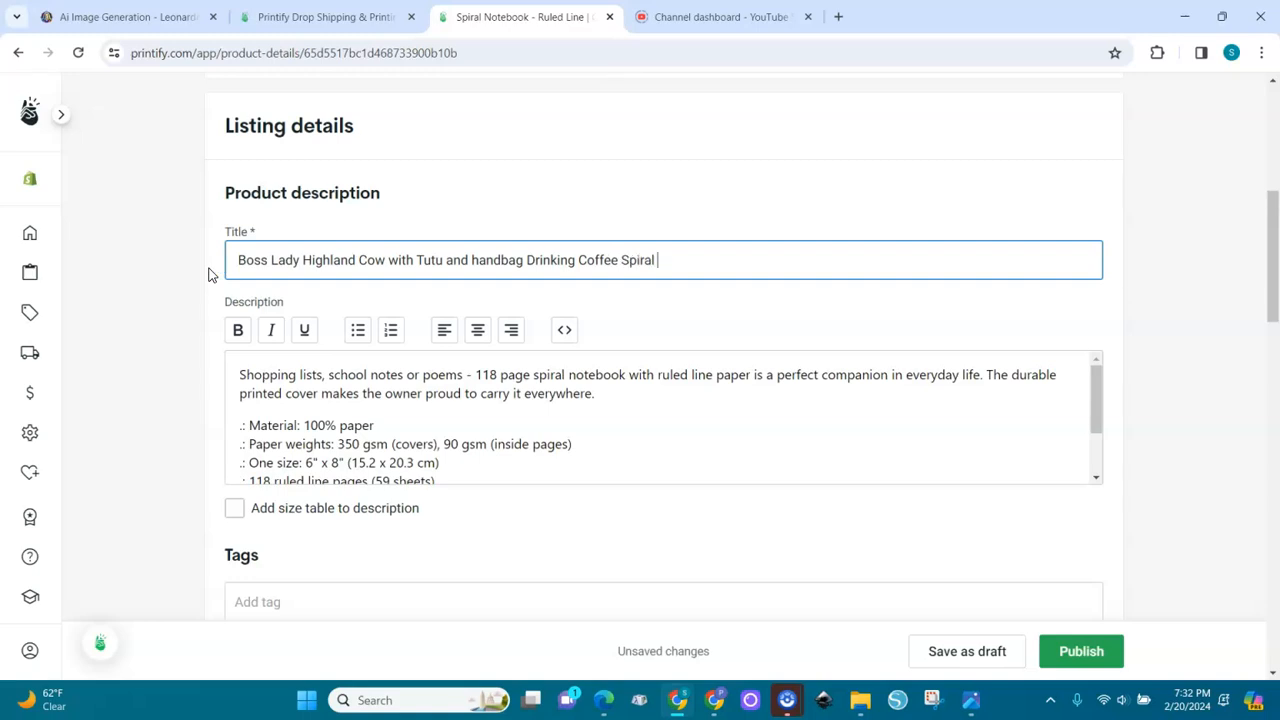
text(ebook)
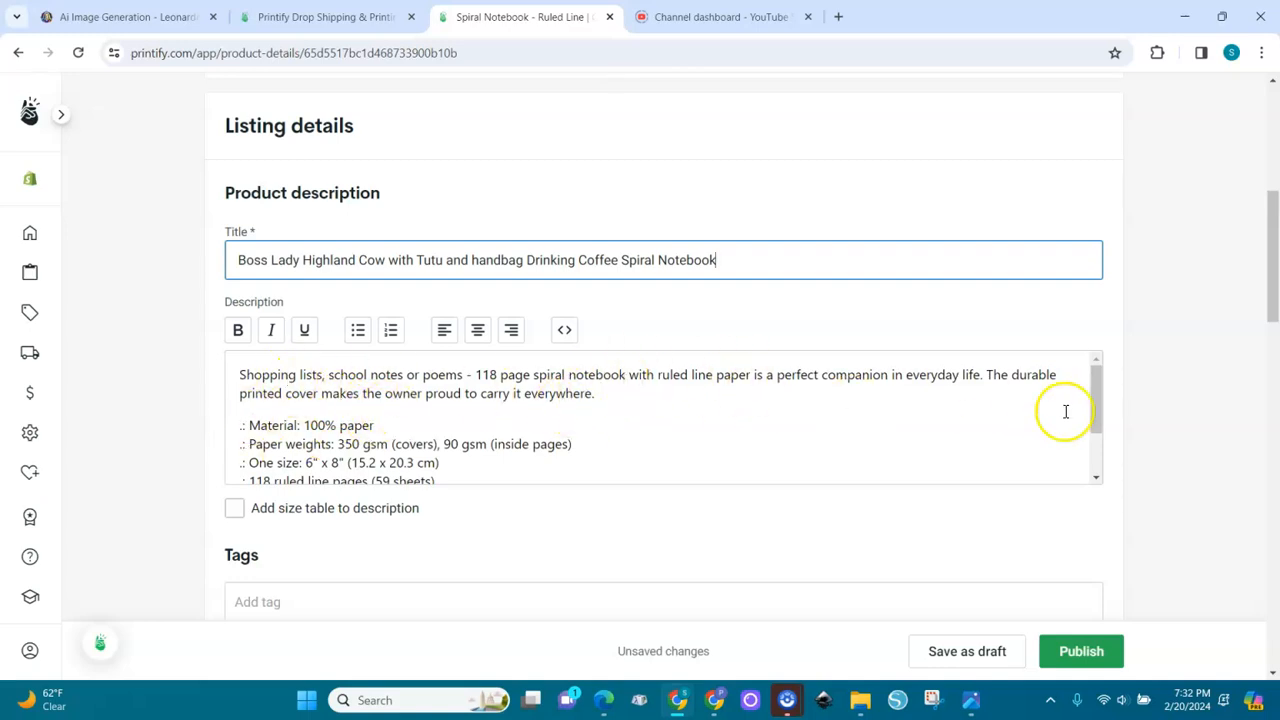
Review the full product description and the listing's existing tags
click(1100, 421)
drag(1100, 421, 1100, 466)
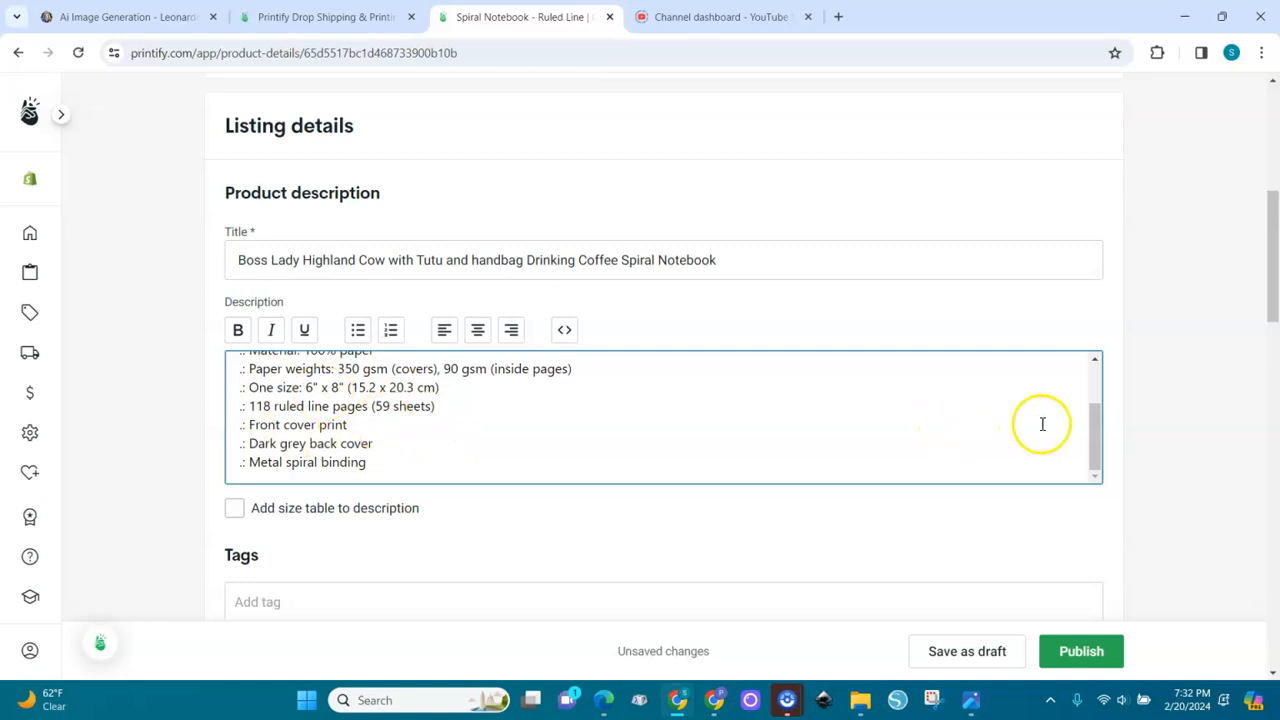
drag(1094, 434, 1091, 377)
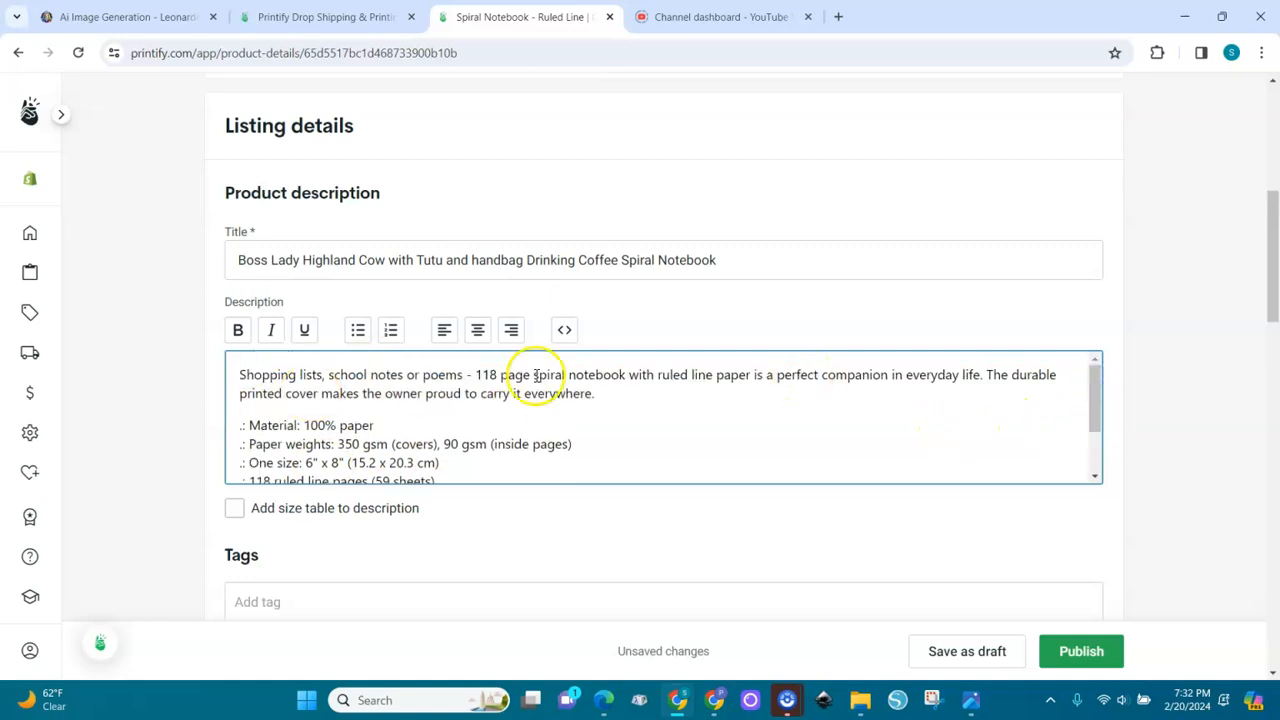
drag(1269, 297, 1272, 360)
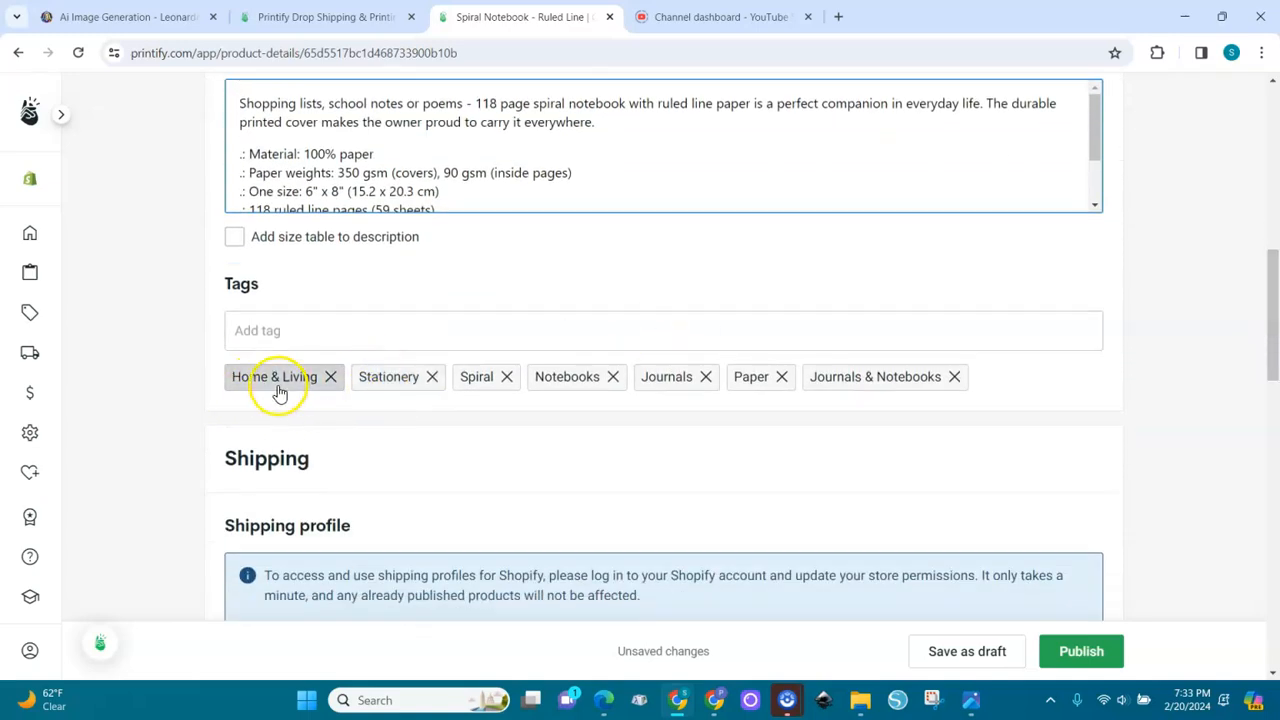
click(563, 389)
click(659, 387)
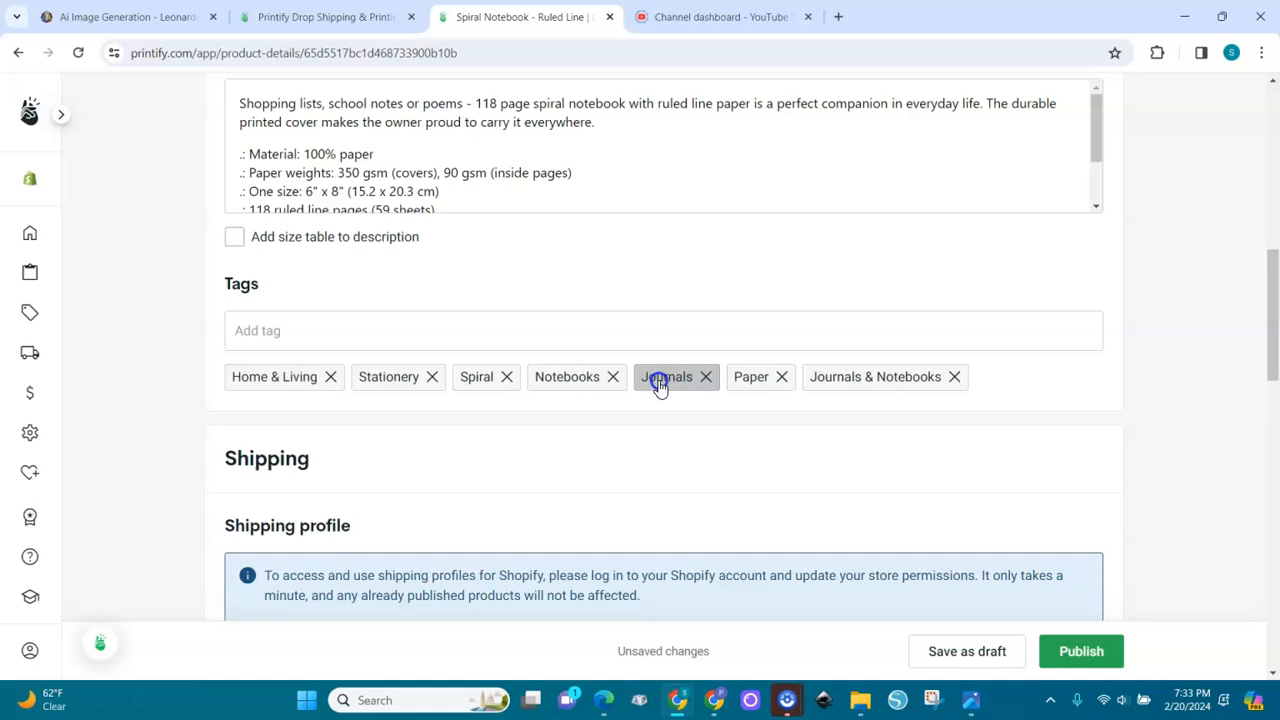
Try adding "highland cow,cute girlie cow, sassy girl," as a single tag entry and remove it
click(580, 331)
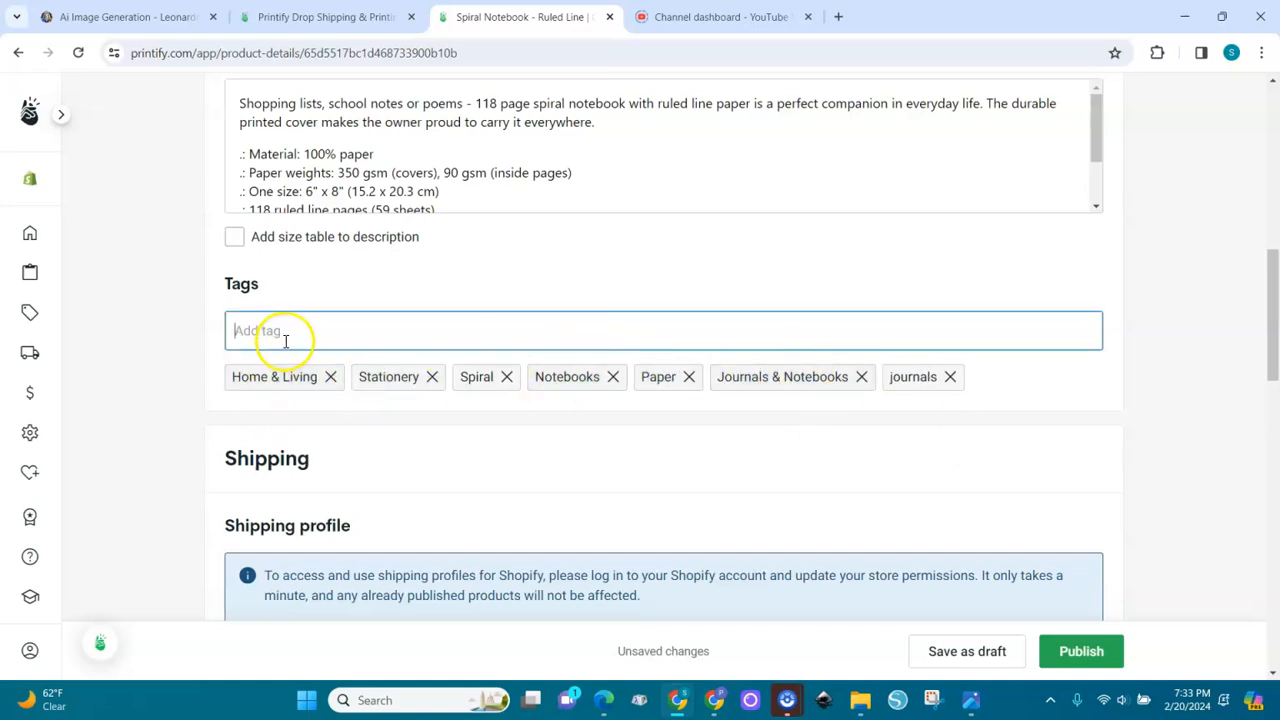
text(highland cow,cute girlie cow, sassy girl,)
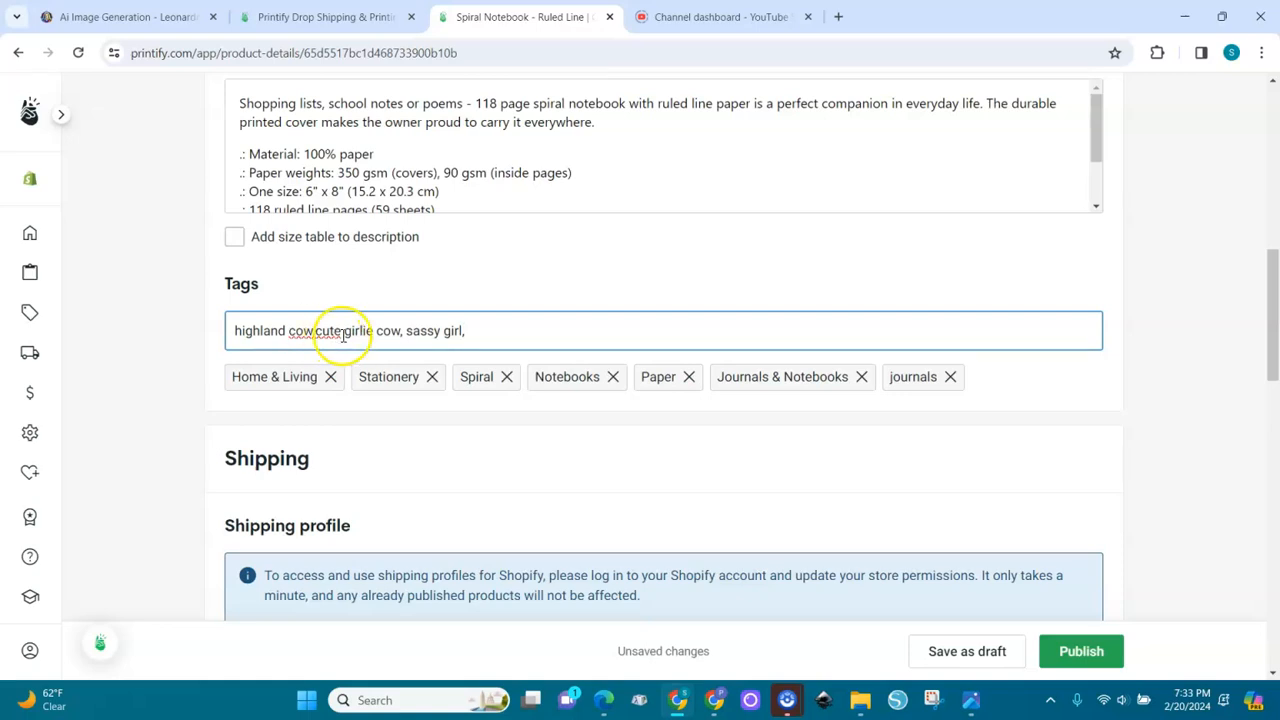
key(Return)
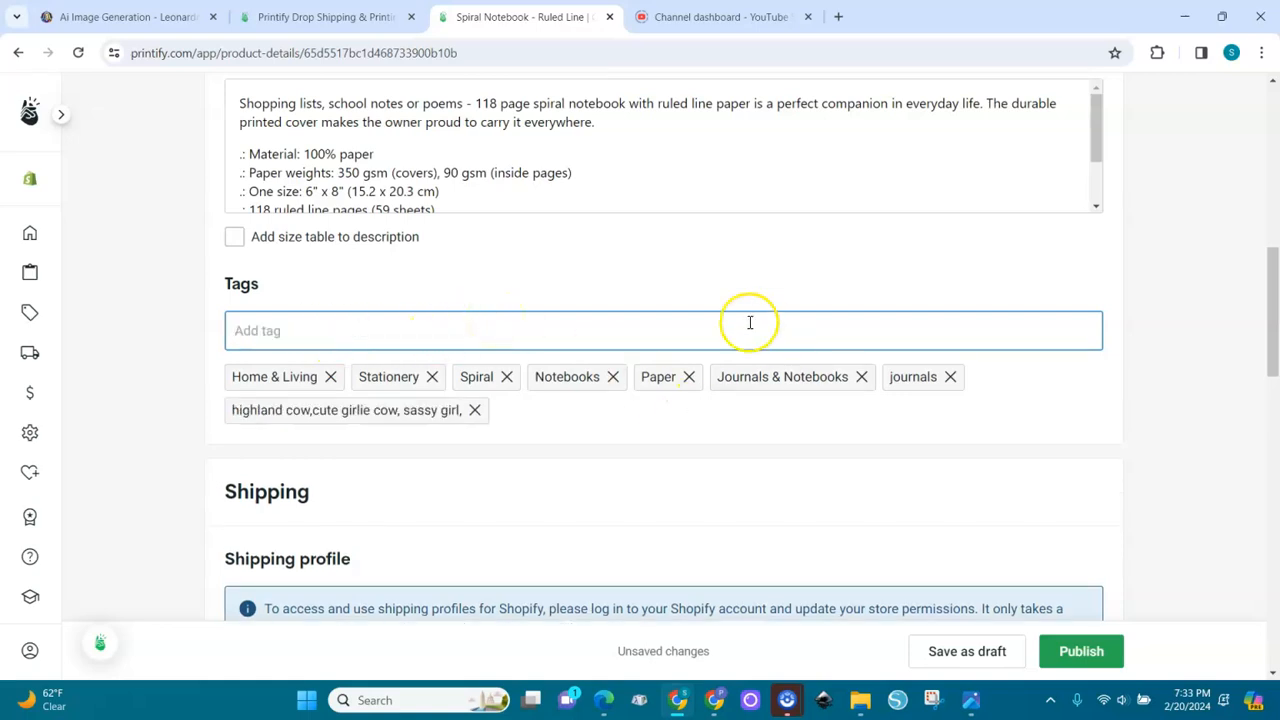
click(477, 410)
Add "high land cow," and "sassy girl" to the listing as two separate tags
click(319, 336)
text(high land co)
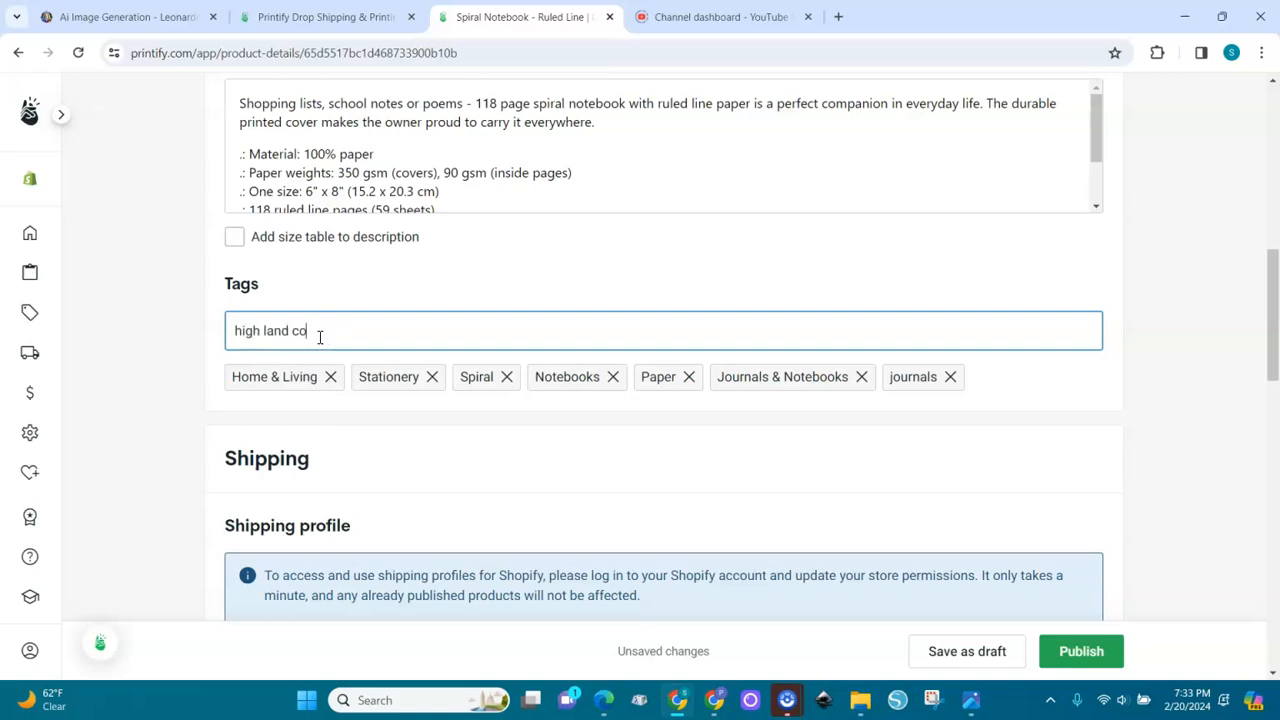
text(w,)
key(Return)
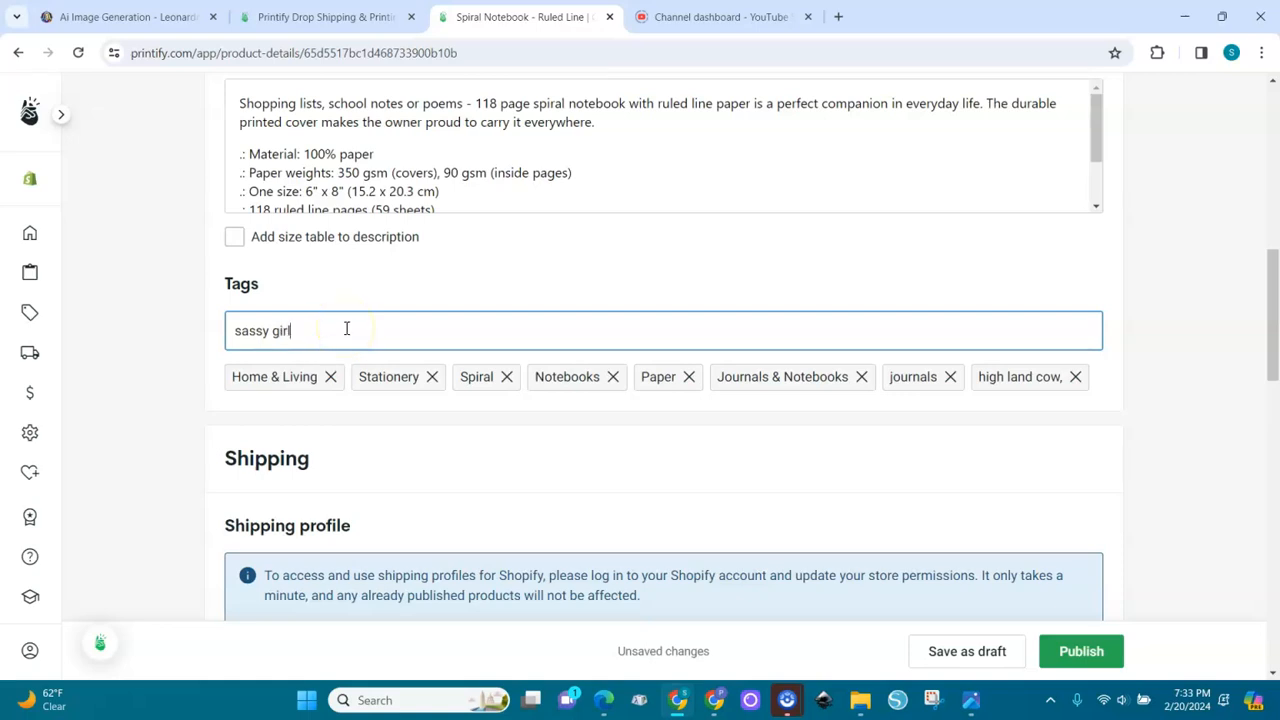
key(Return)
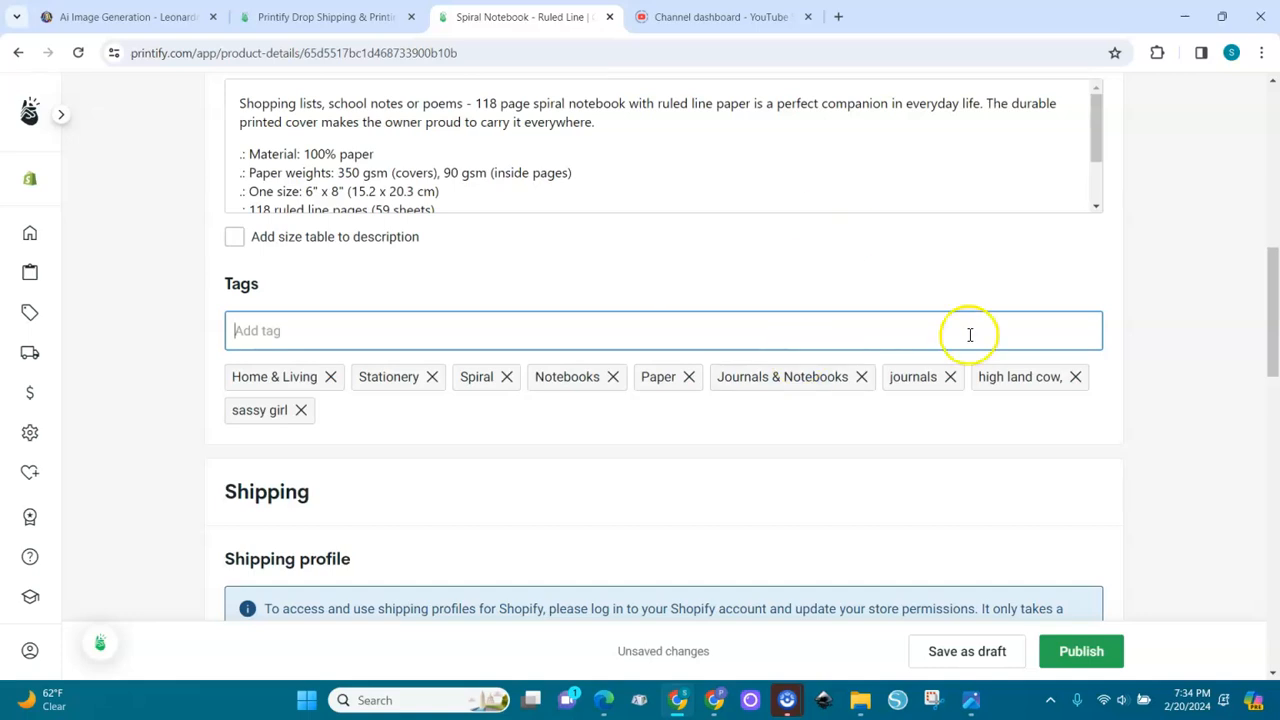
Review the notebook variant's retail price, profit, profit margin, production cost and shipping cost in the pricing table
drag(1275, 283, 1272, 420)
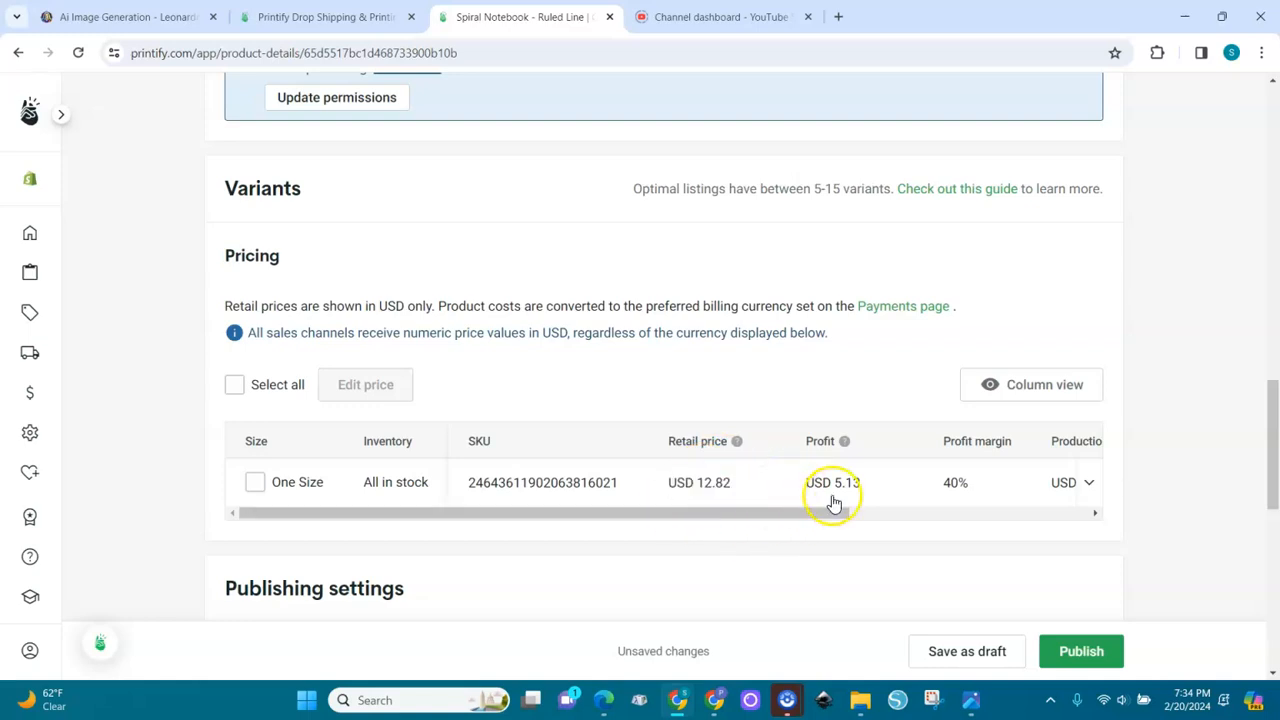
drag(835, 520, 937, 514)
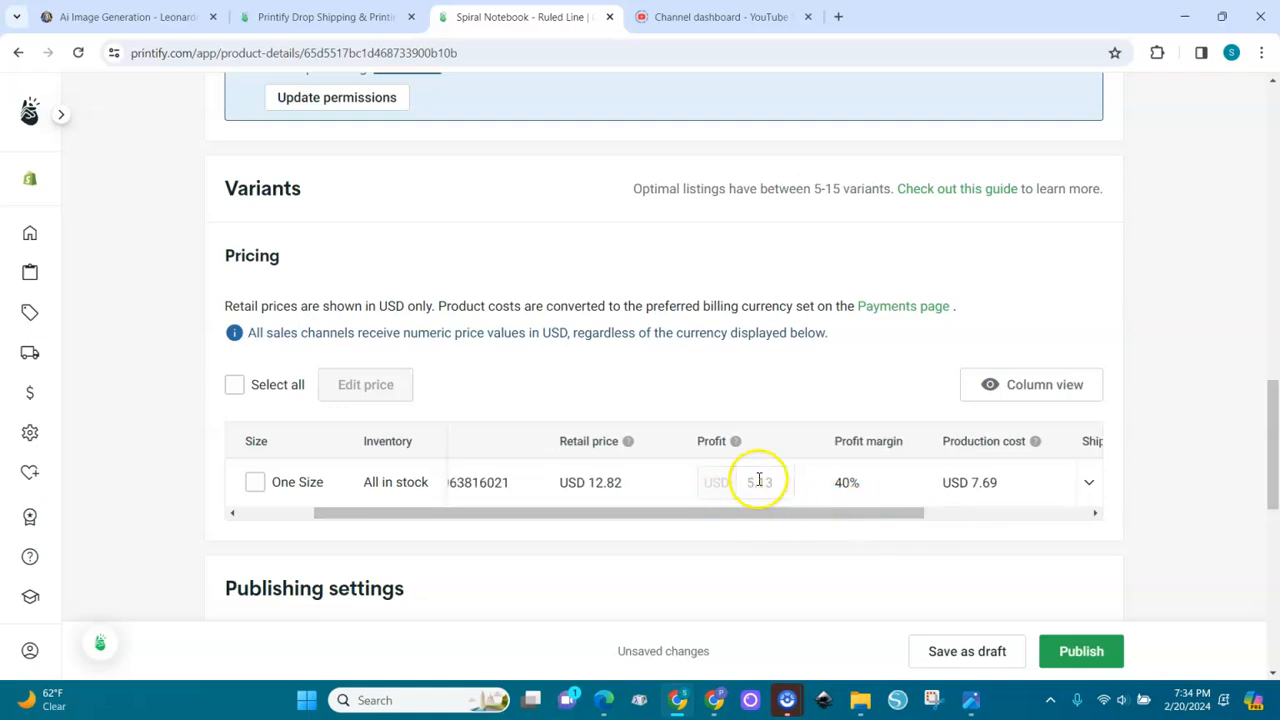
drag(874, 515, 1017, 514)
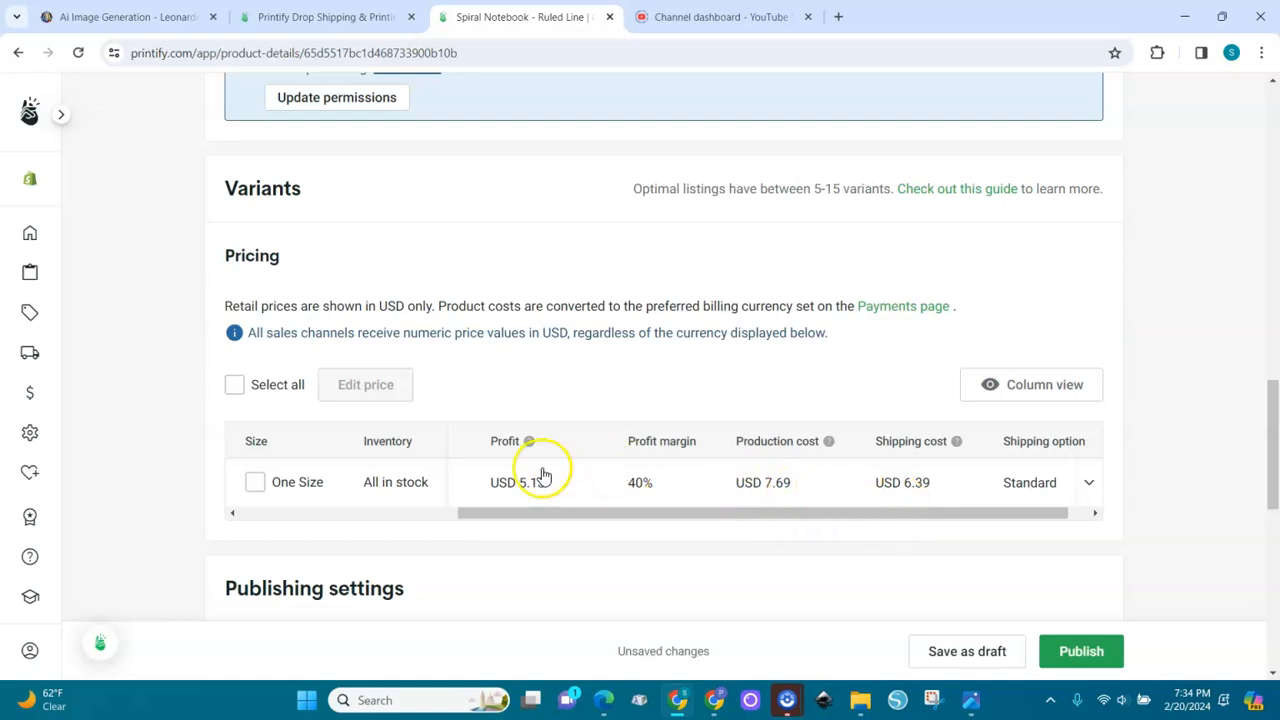
drag(638, 518, 523, 523)
drag(692, 522, 600, 546)
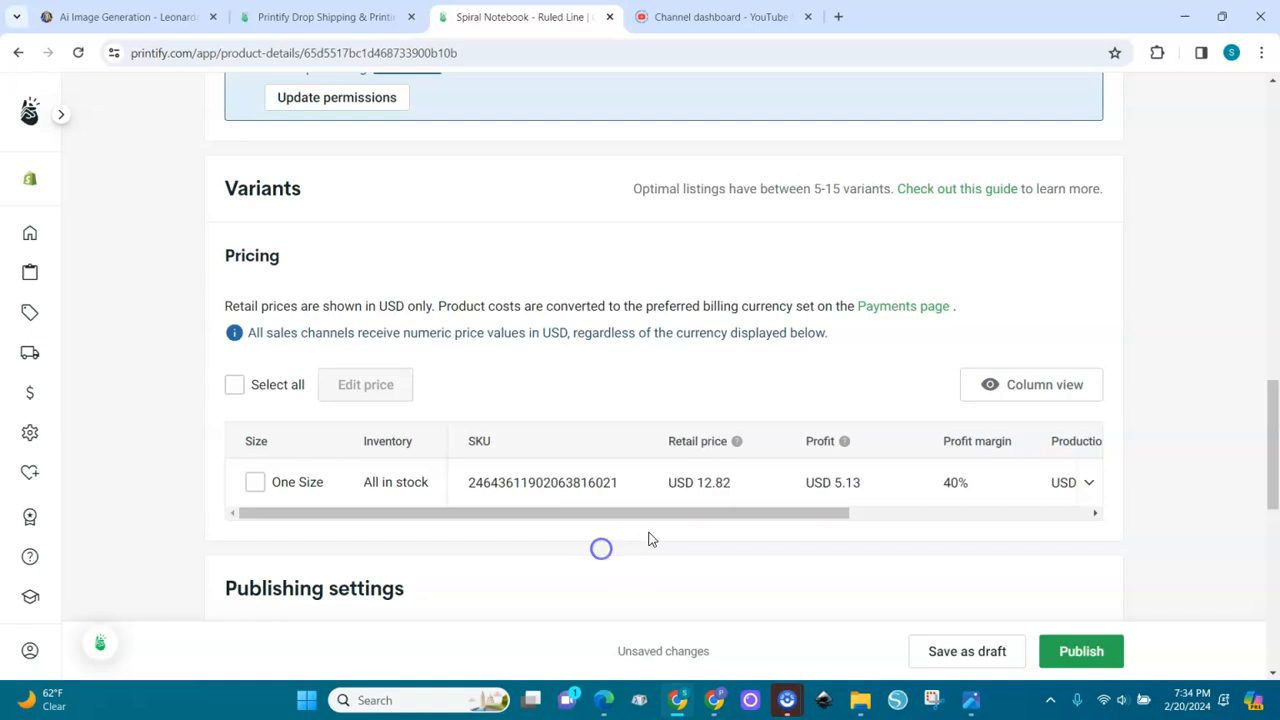
drag(752, 525, 950, 510)
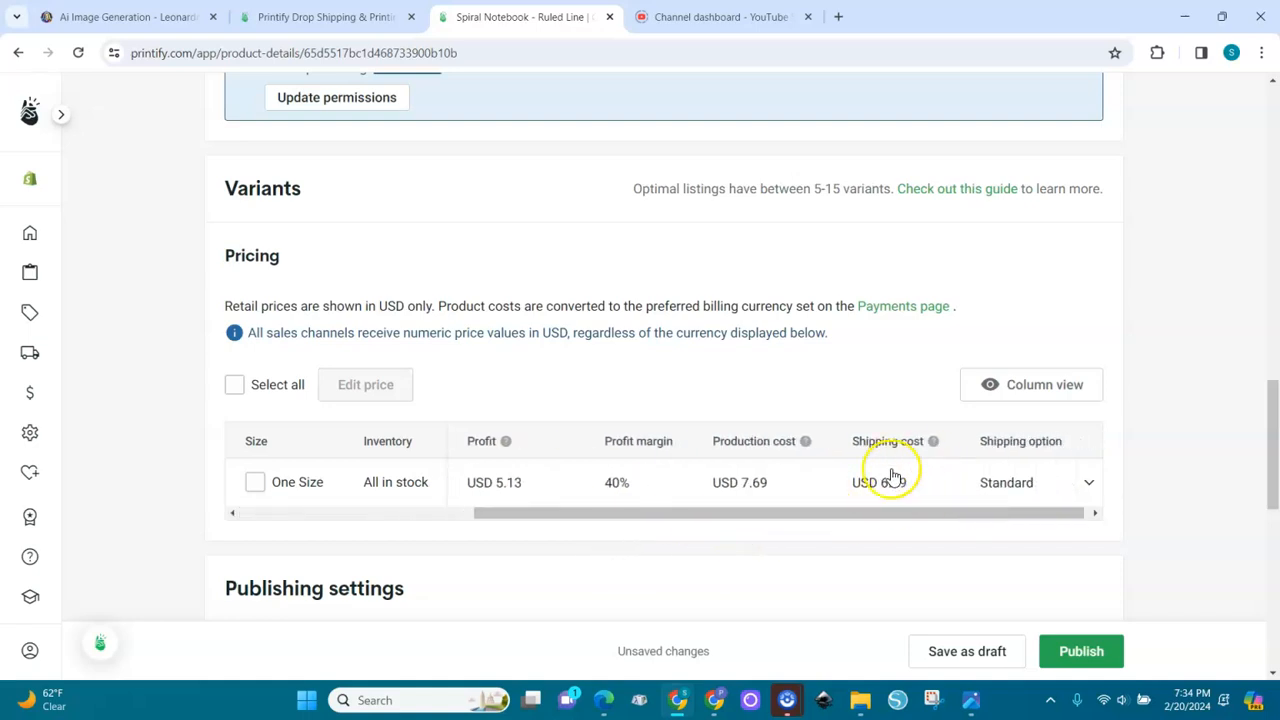
drag(946, 514, 691, 553)
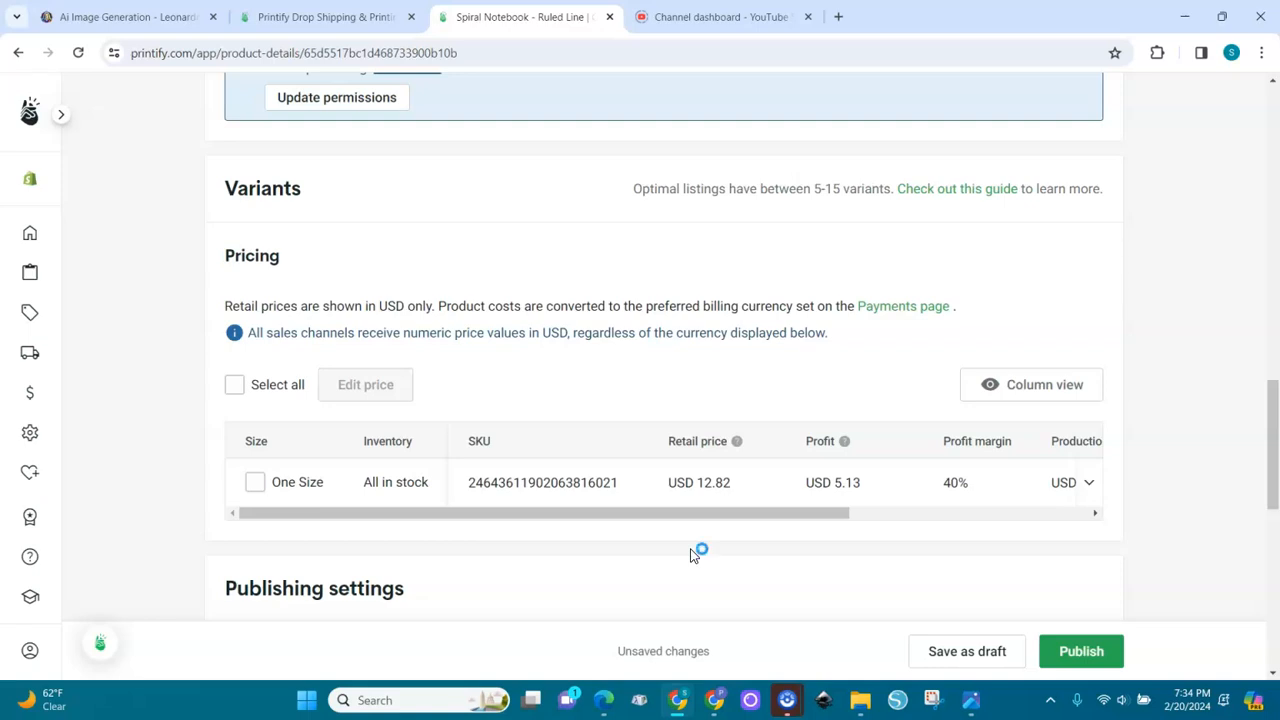
Set the One Size variant's profit margin to 45% and save the notebook listing as a draft
scroll(899, 497, right, 1)
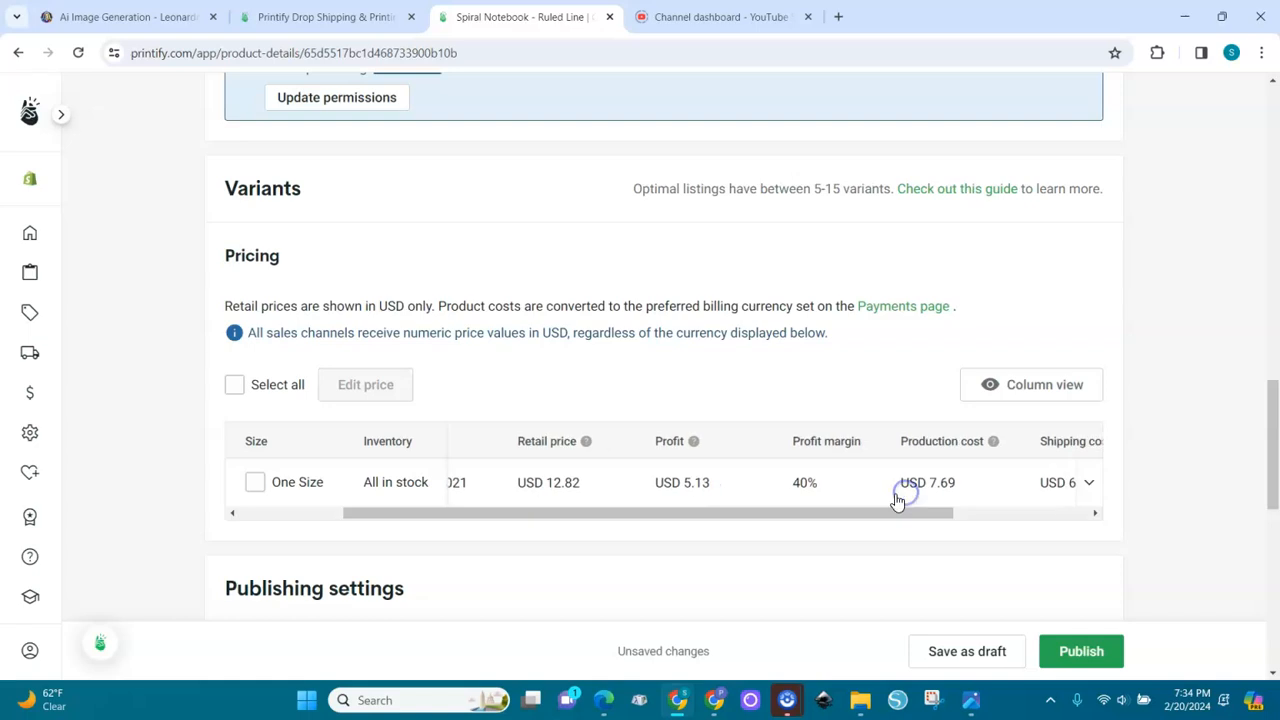
click(808, 484)
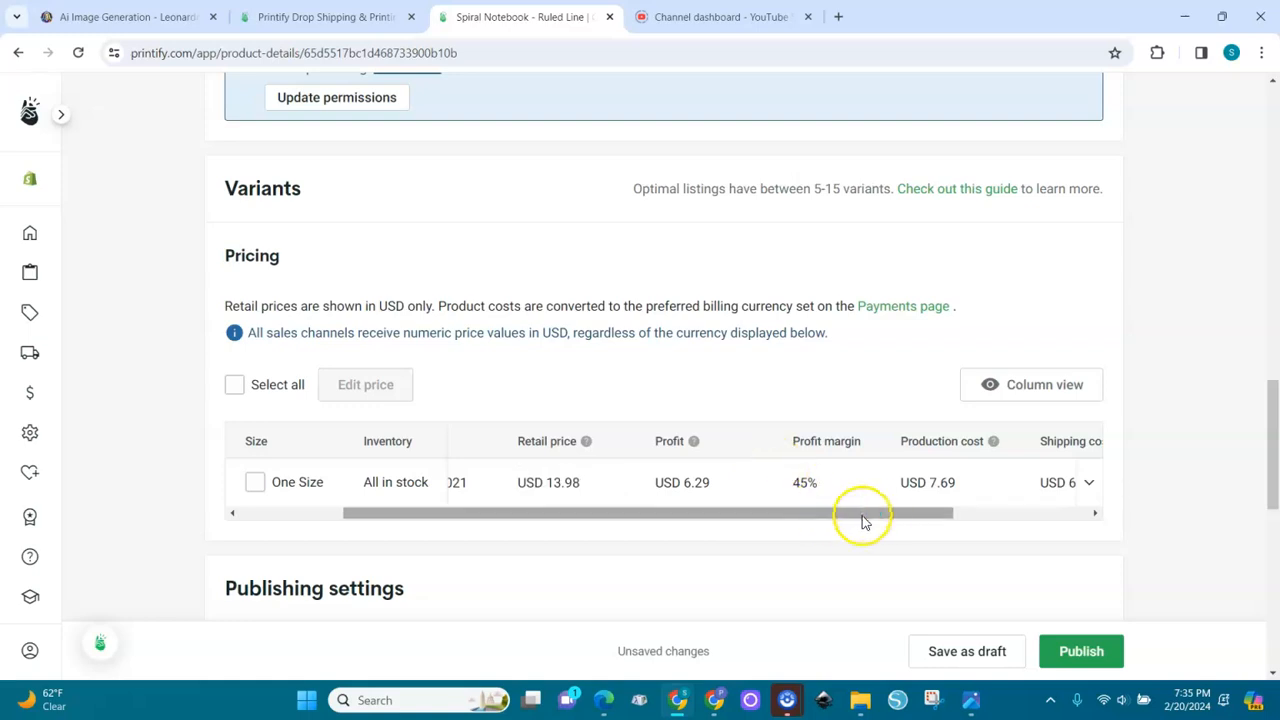
drag(880, 518, 1063, 508)
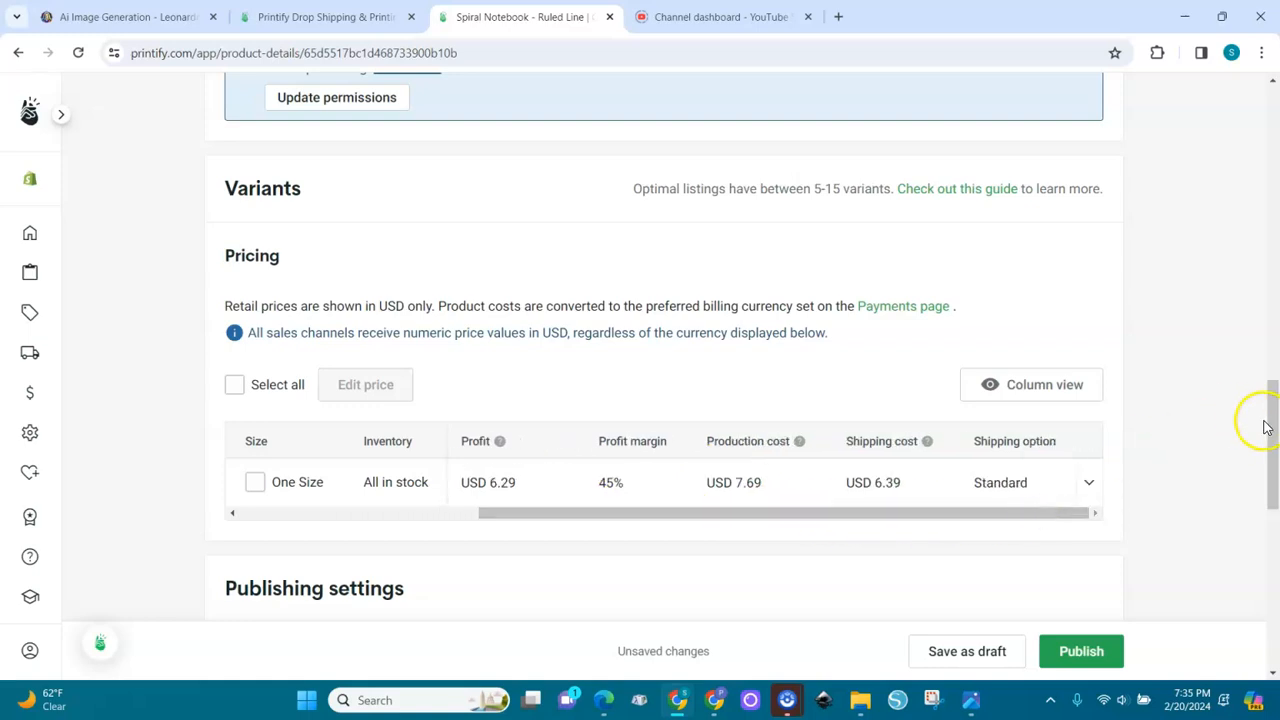
drag(1274, 435, 1258, 203)
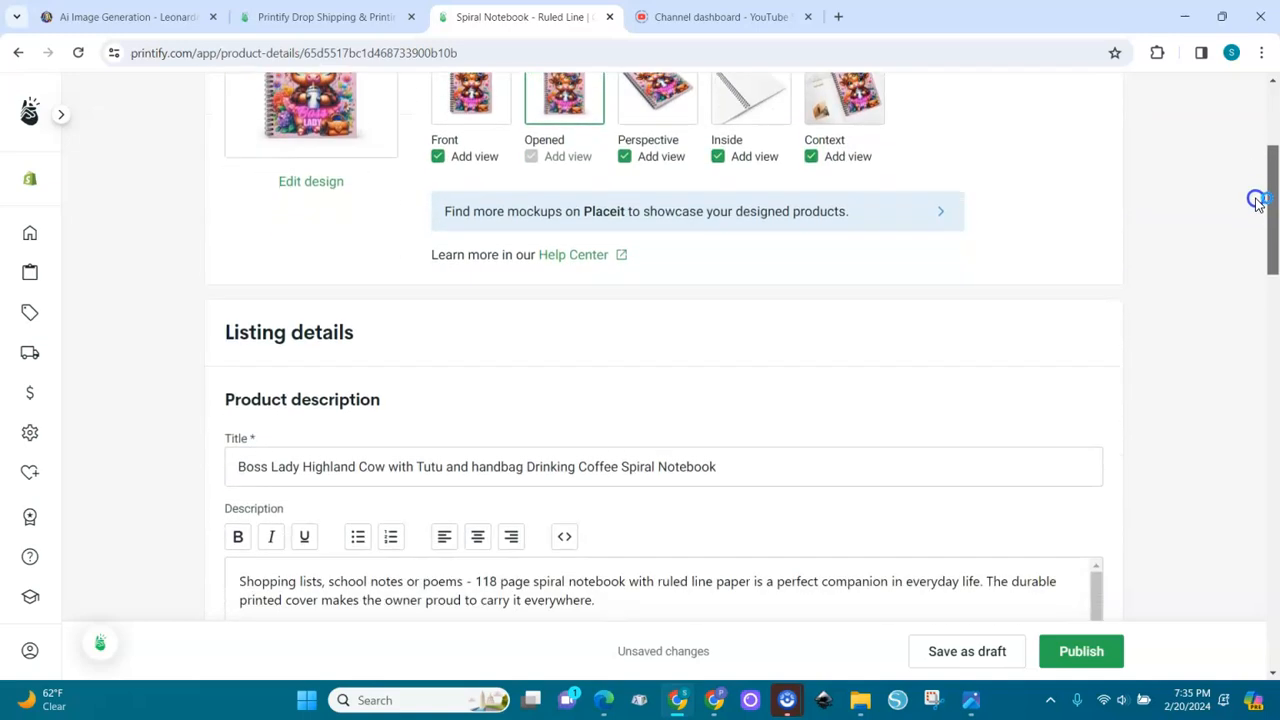
click(966, 655)
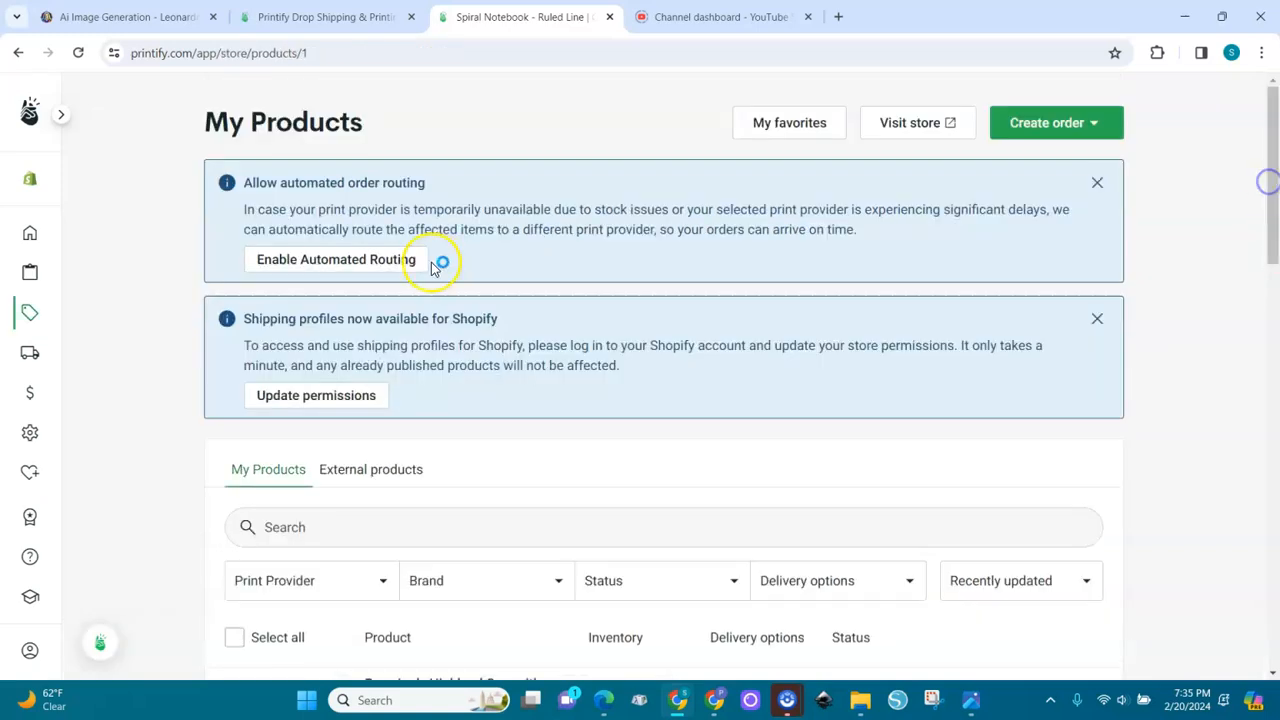
Go to the dashboard and switch the active store to My Etsy Store
click(35, 234)
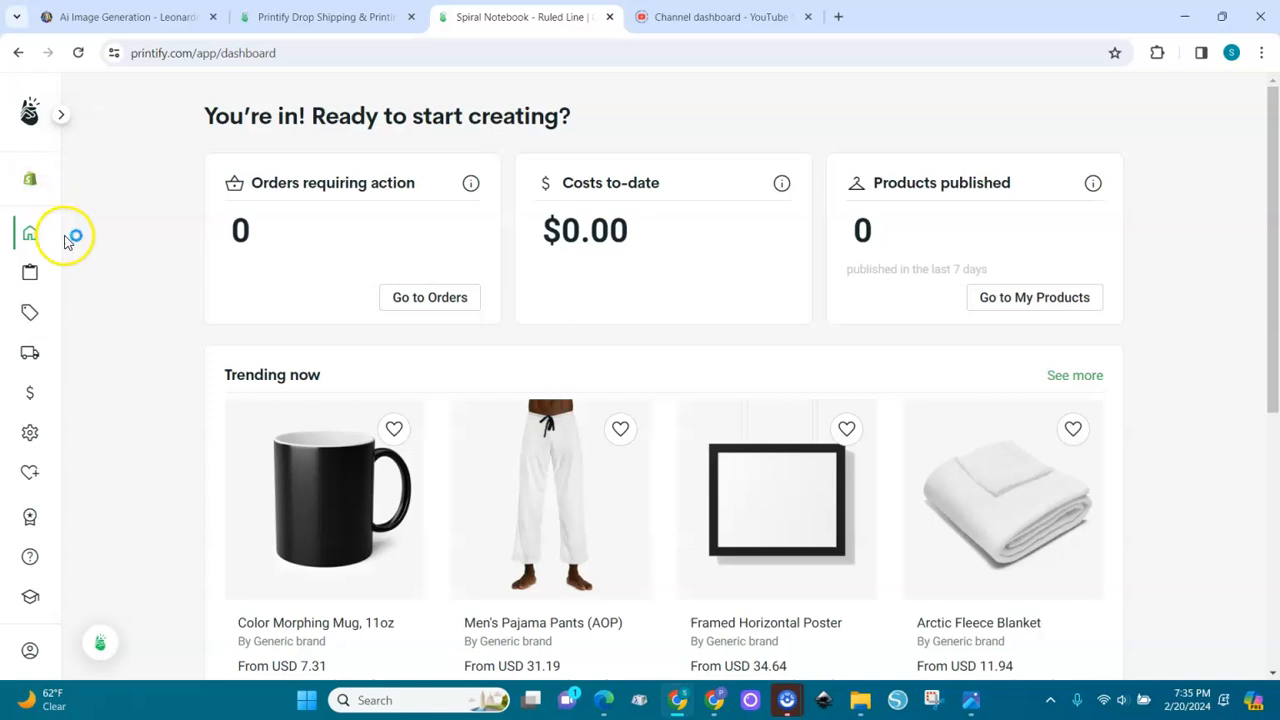
click(63, 119)
click(90, 178)
click(136, 366)
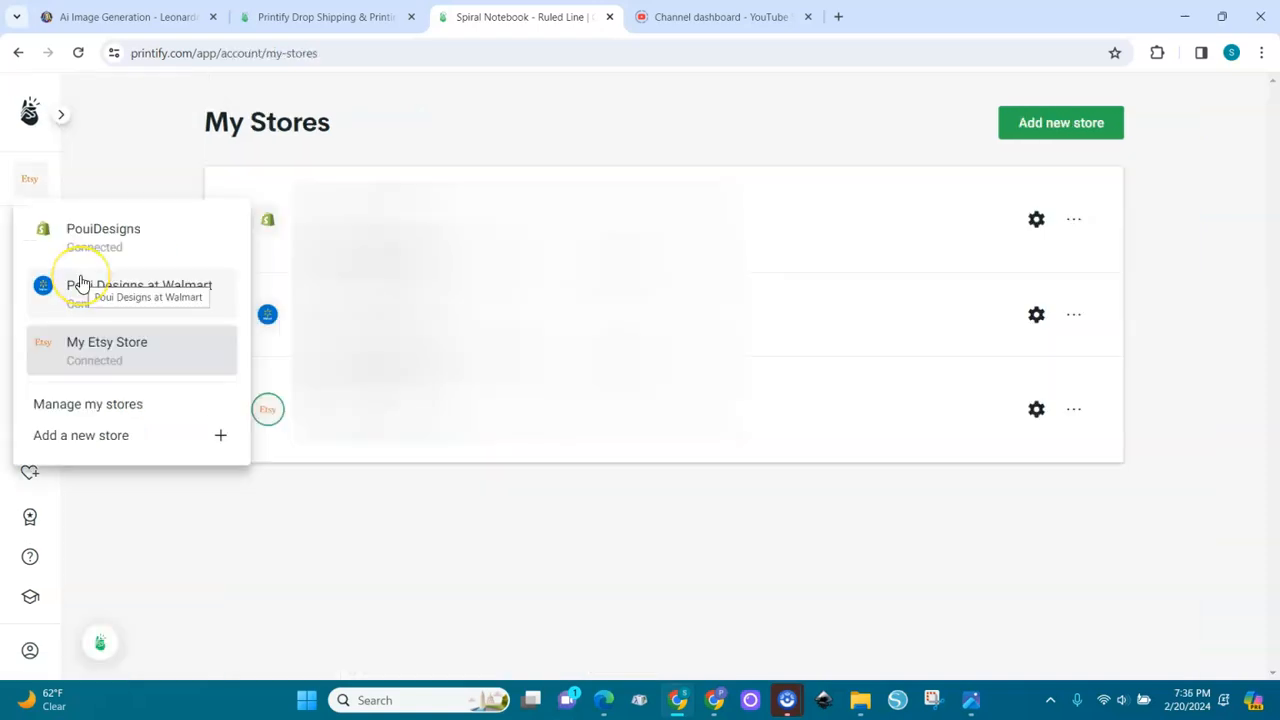
Look at how to add a new Etsy store, opening the Etsy sign-in window and leaving it without signing in
click(95, 440)
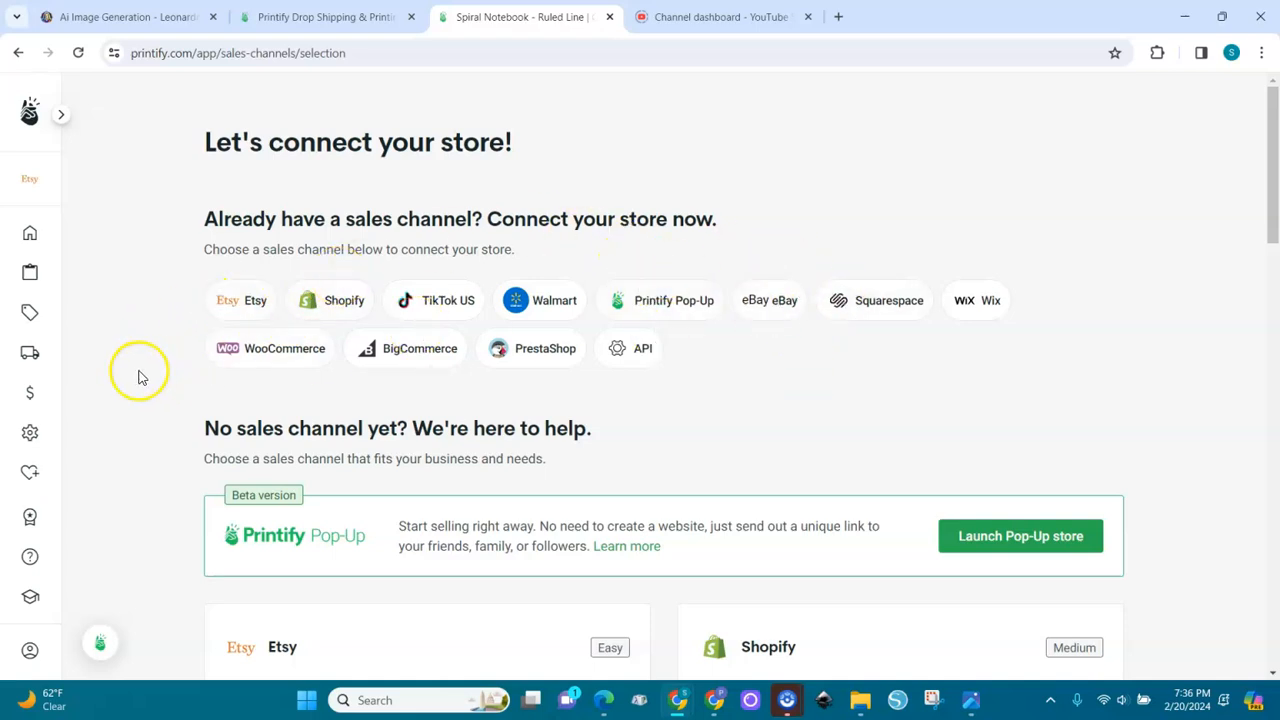
click(225, 311)
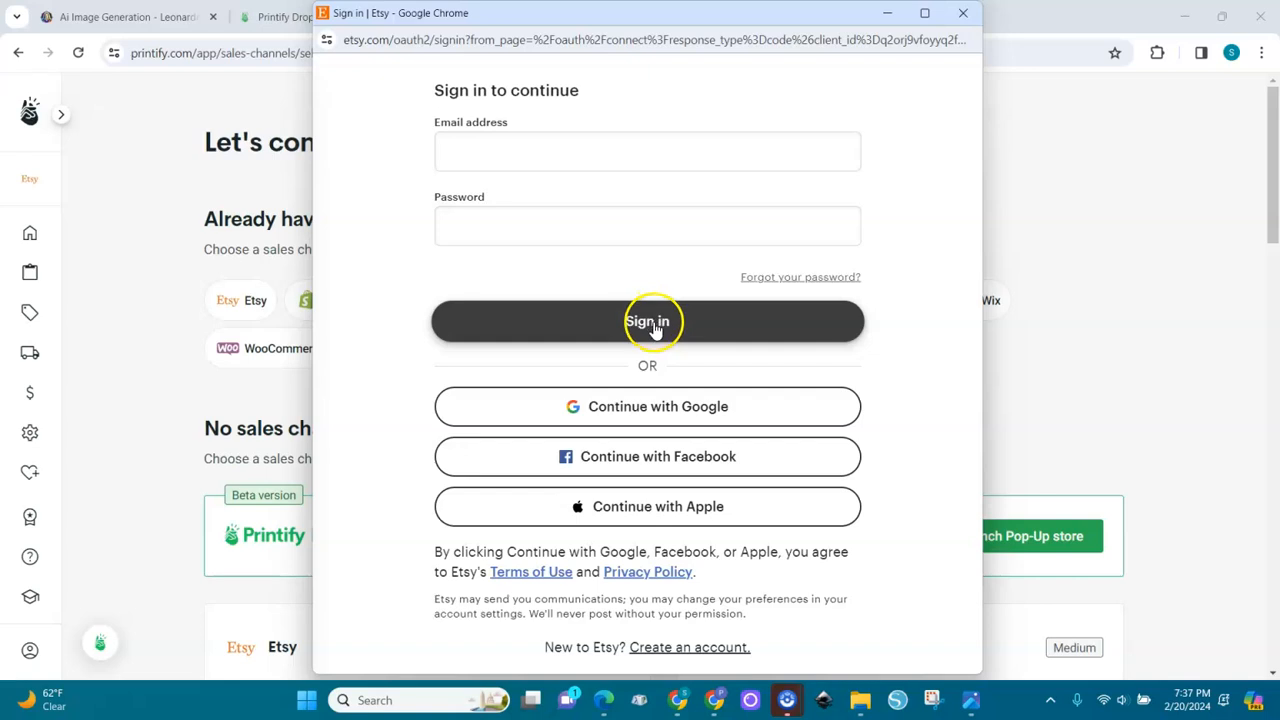
click(1031, 275)
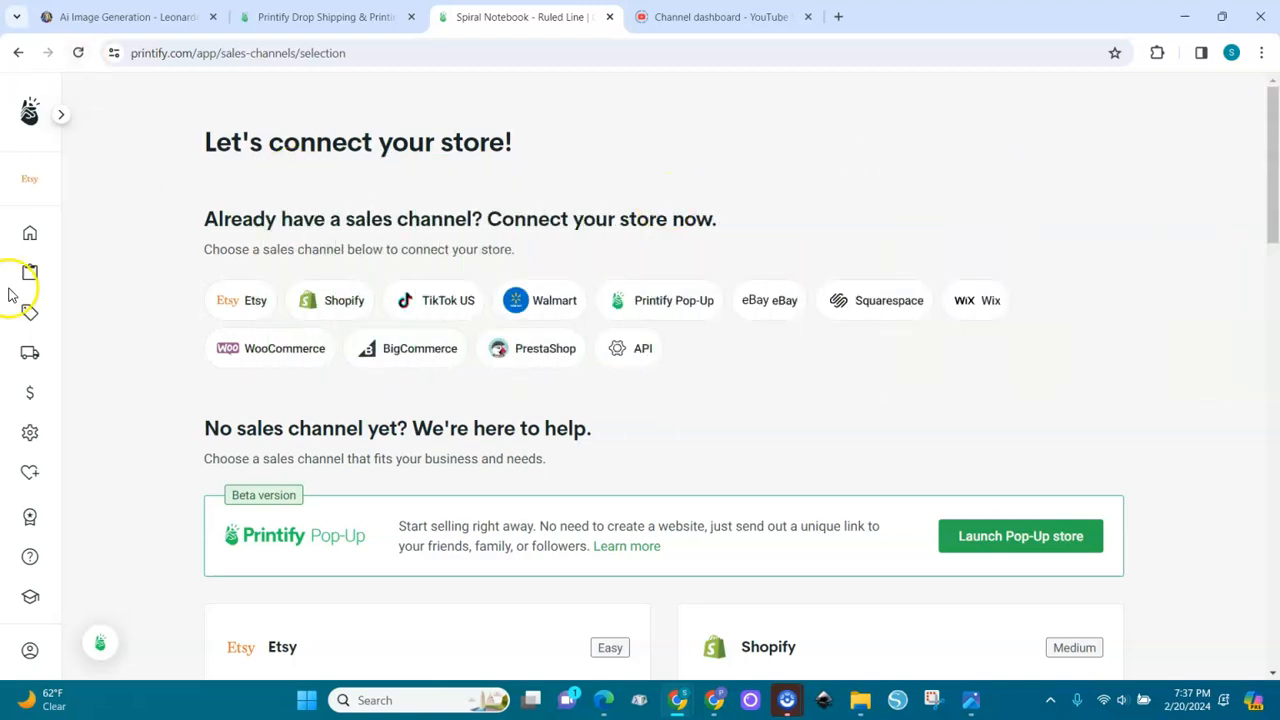
In My Products, select the Boss Lady Highland Cow notebook and copy it to My Etsy Store
click(30, 236)
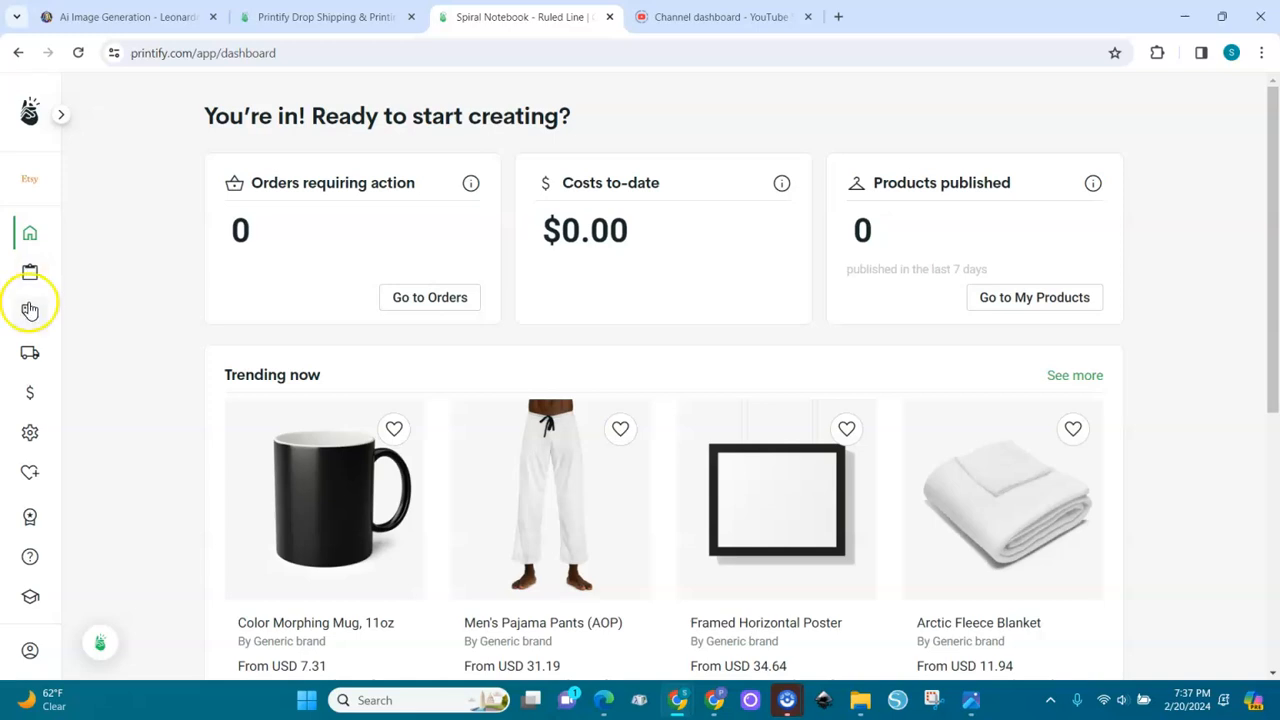
click(30, 310)
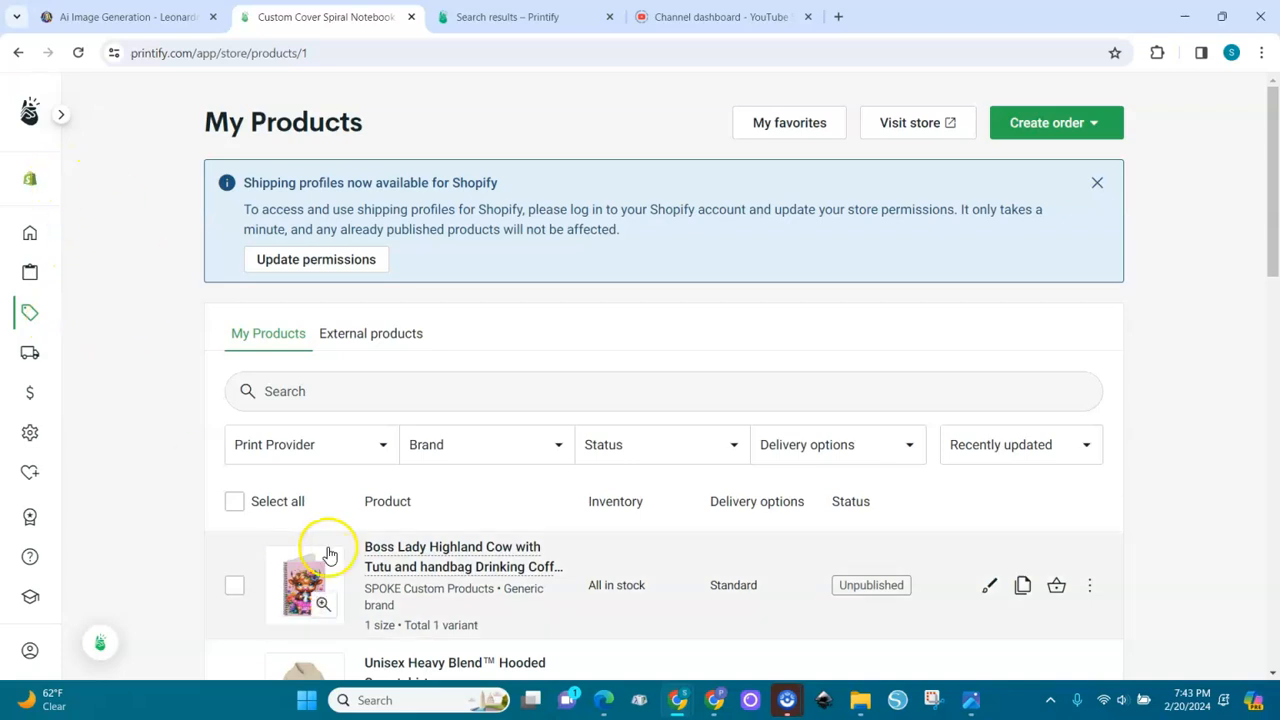
click(235, 588)
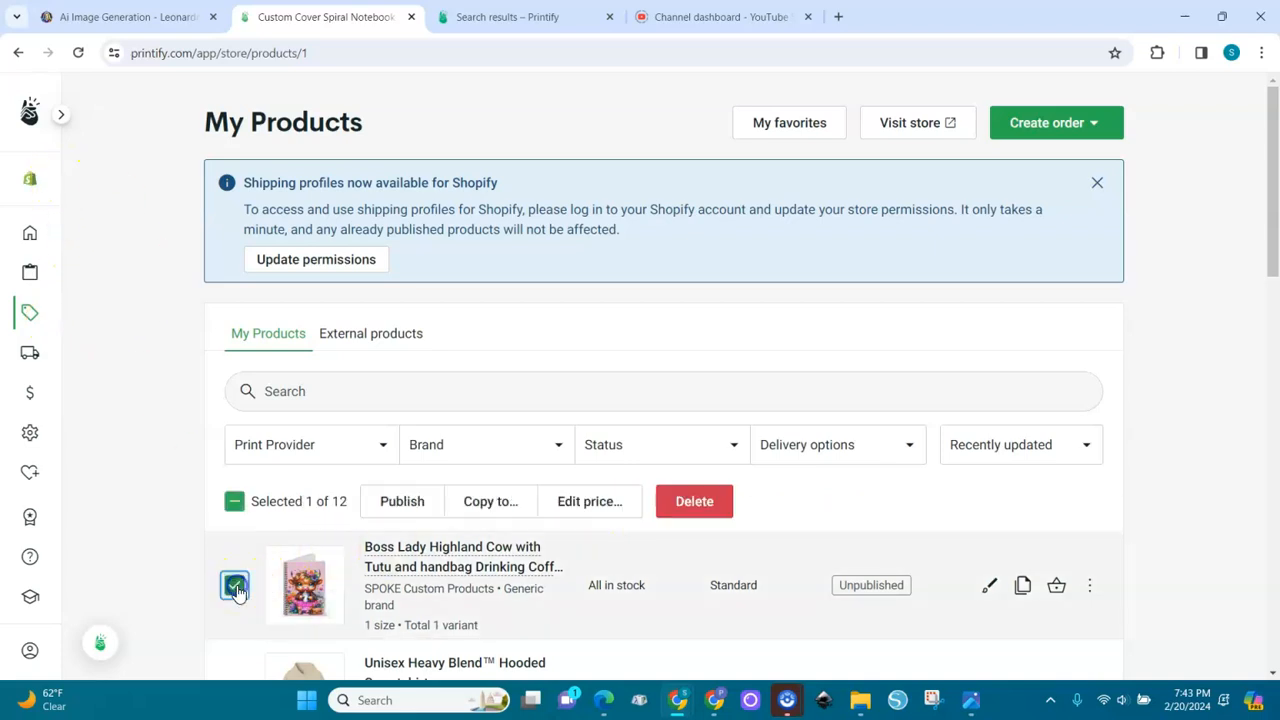
click(500, 501)
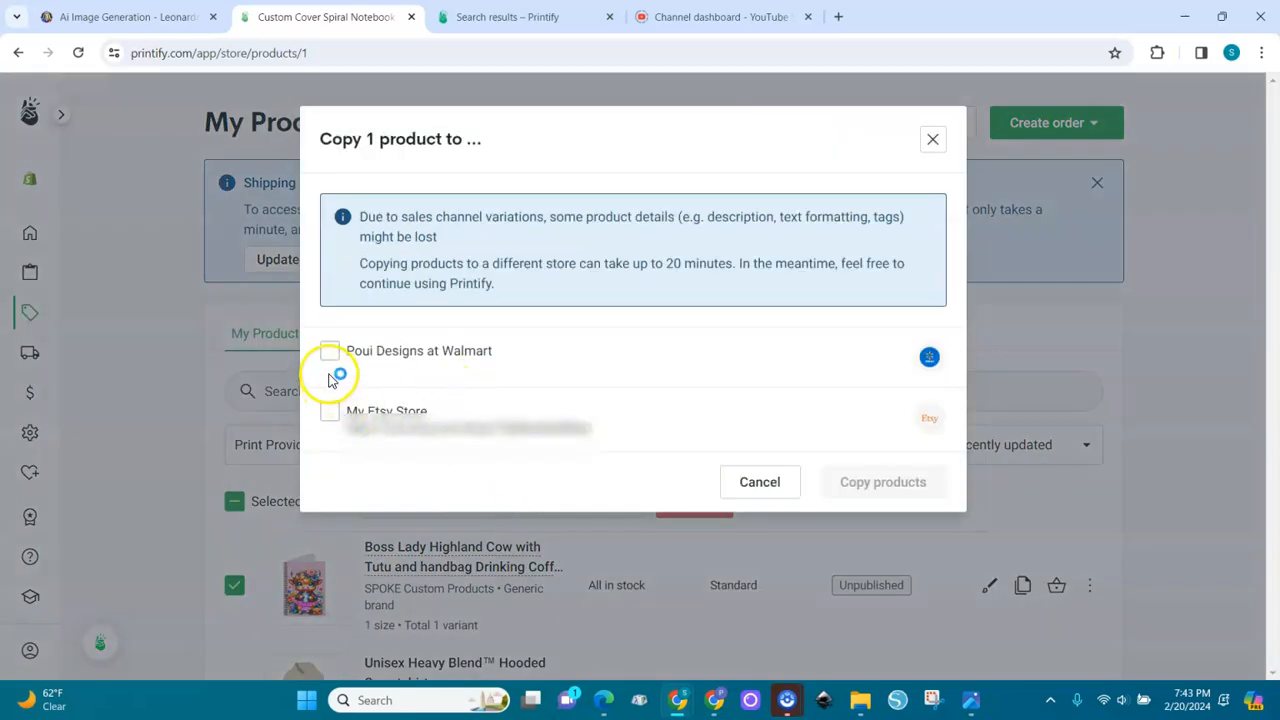
click(330, 420)
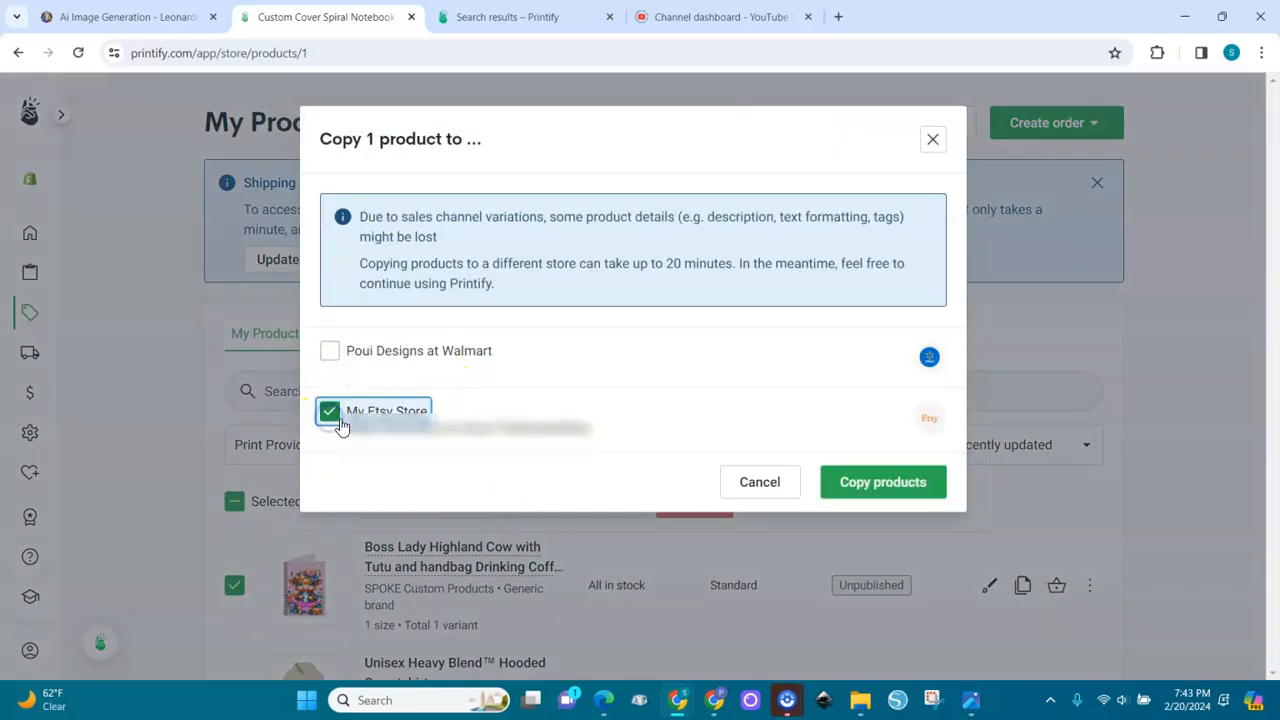
click(876, 484)
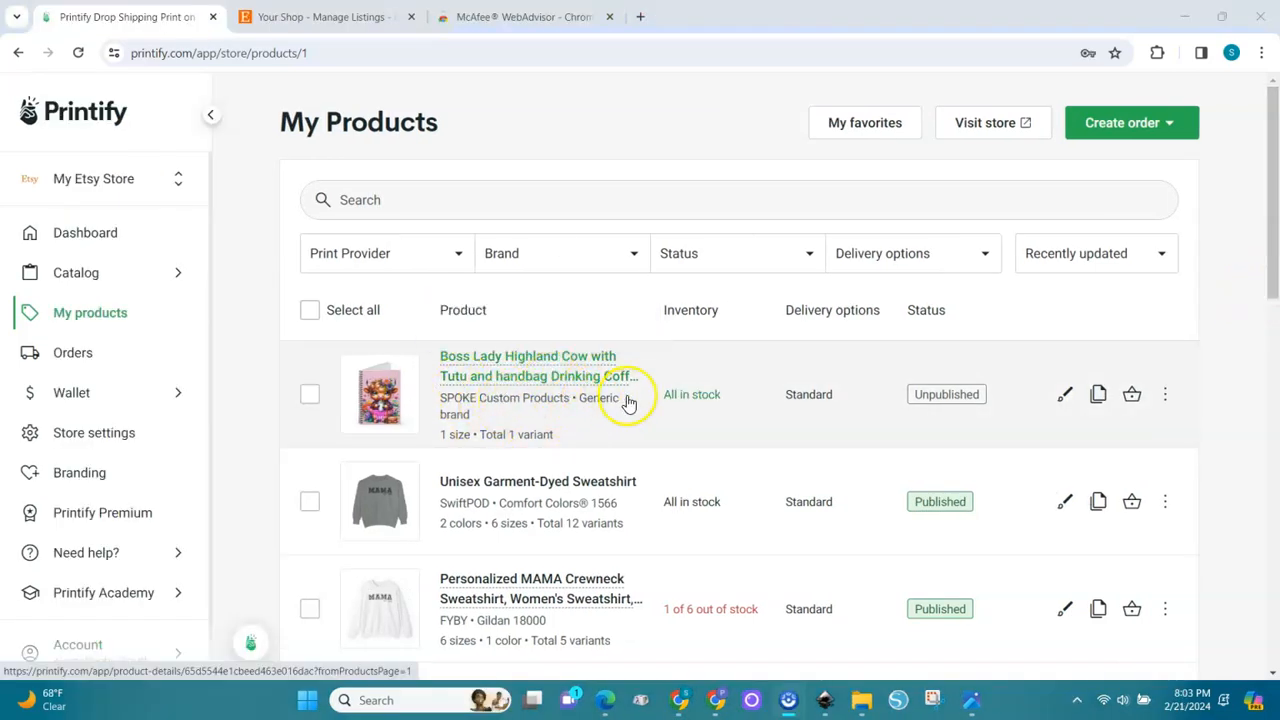
Open the unpublished Boss Lady notebook in My Etsy Store and review its description and variant pricing
click(947, 398)
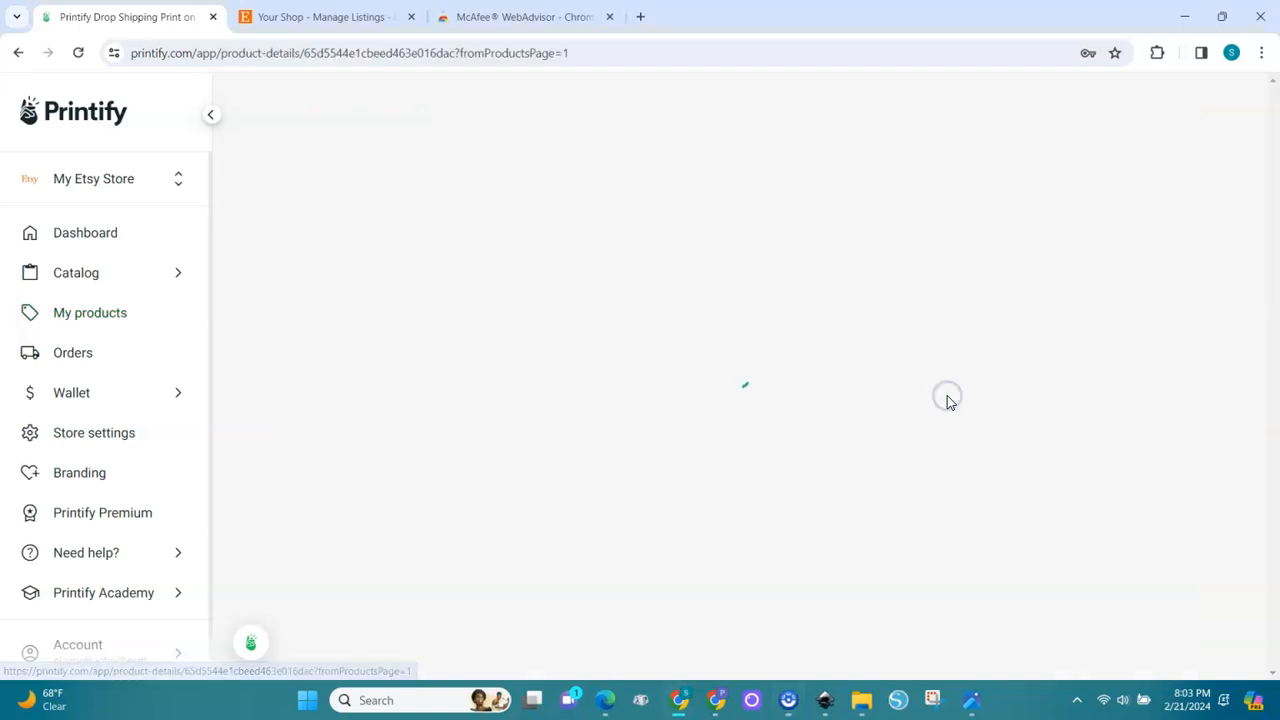
click(971, 355)
scroll(1275, 508, down, 5)
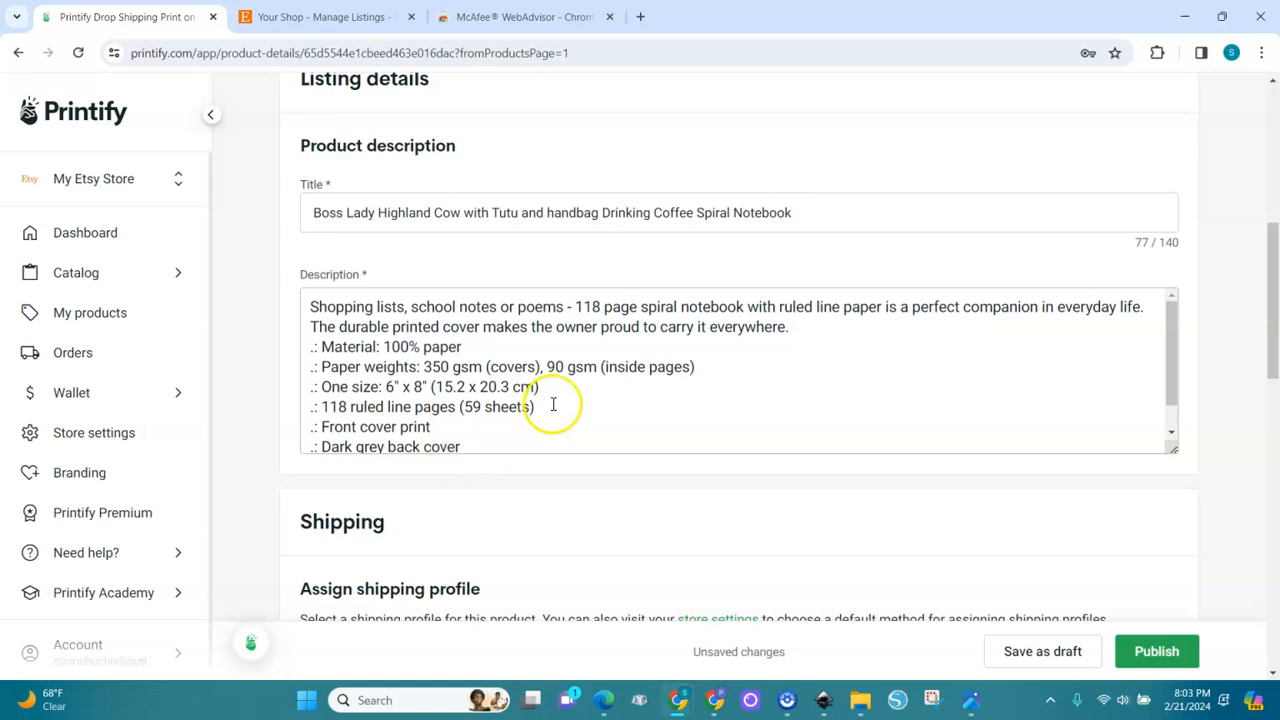
click(1172, 432)
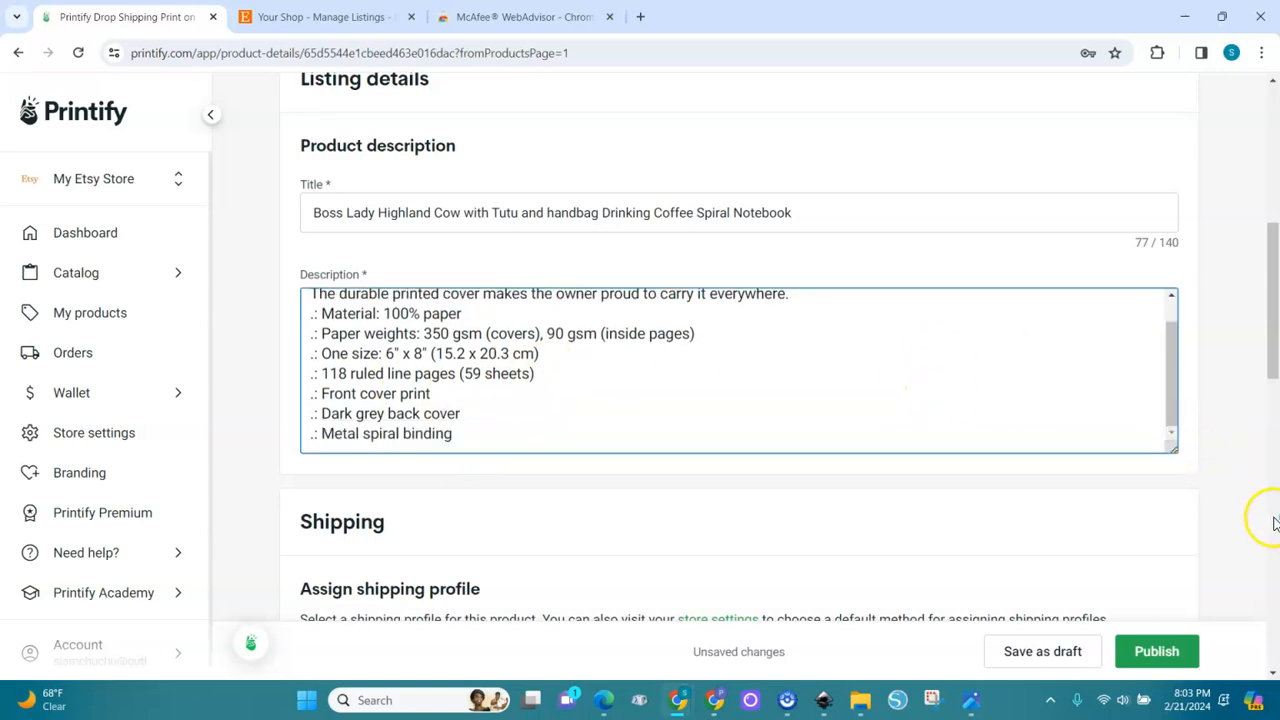
click(1275, 523)
mouse_move(1274, 425)
mouse_down()
mouse_move(1270, 525)
mouse_move(1273, 440)
mouse_up()
drag(884, 472, 1129, 462)
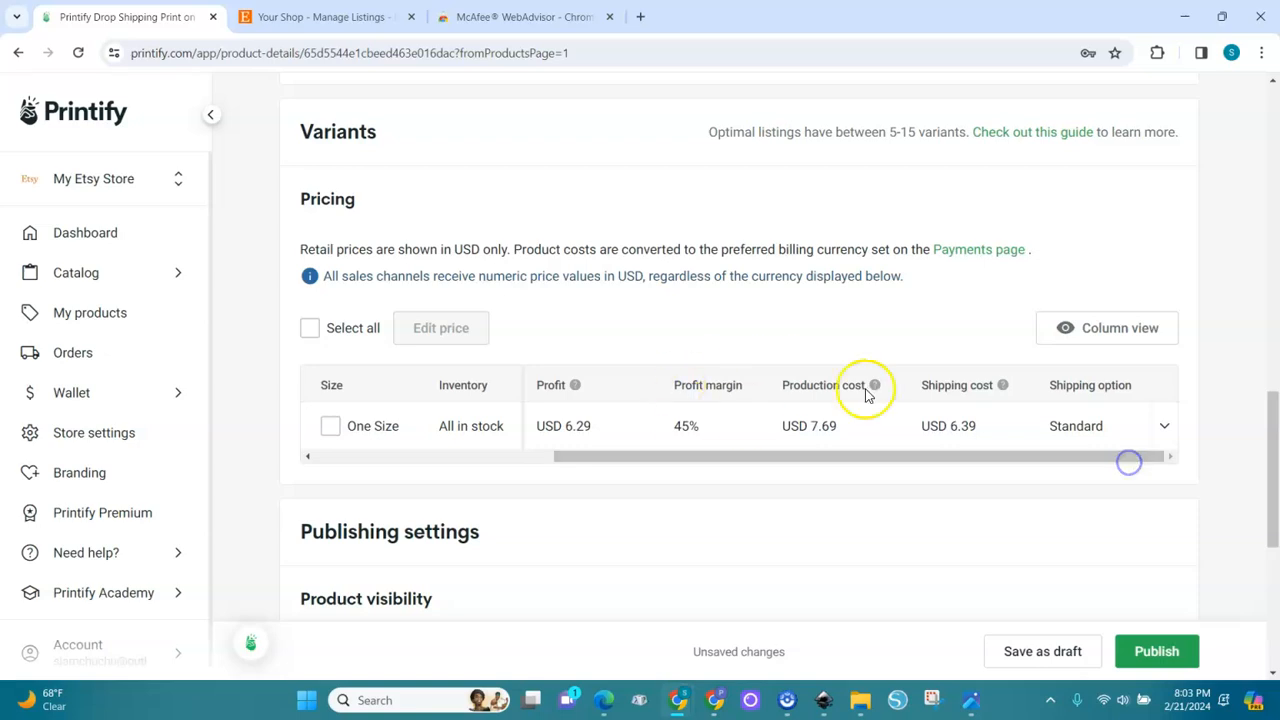
Try to publish the Etsy notebook listing and to save it as a draft, and return to My Products
click(1156, 655)
click(1147, 658)
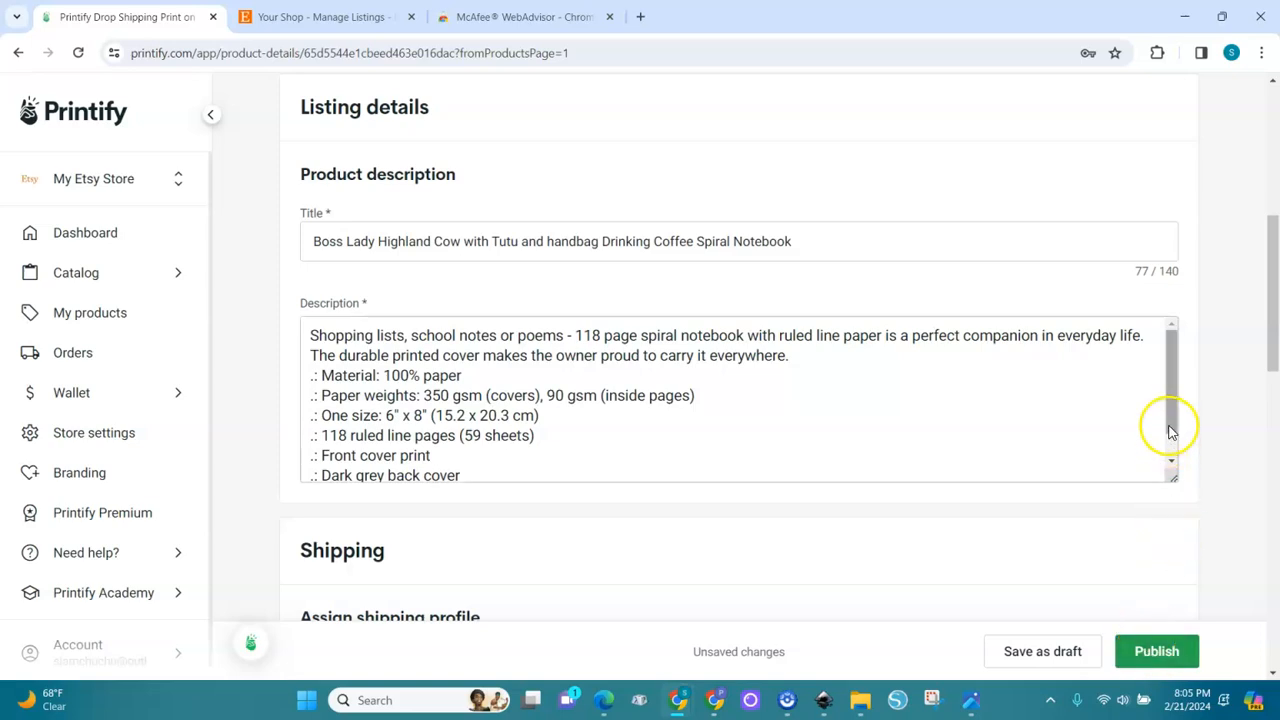
click(1030, 652)
drag(1272, 332, 1275, 172)
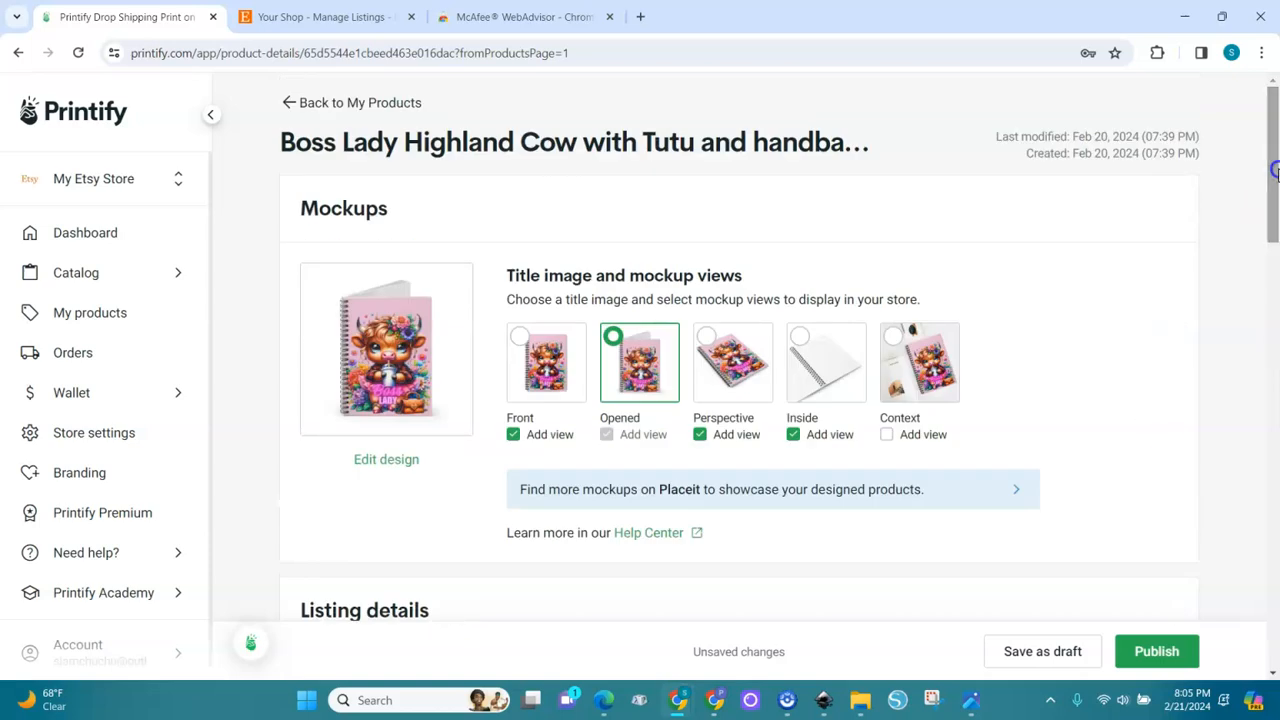
click(286, 112)
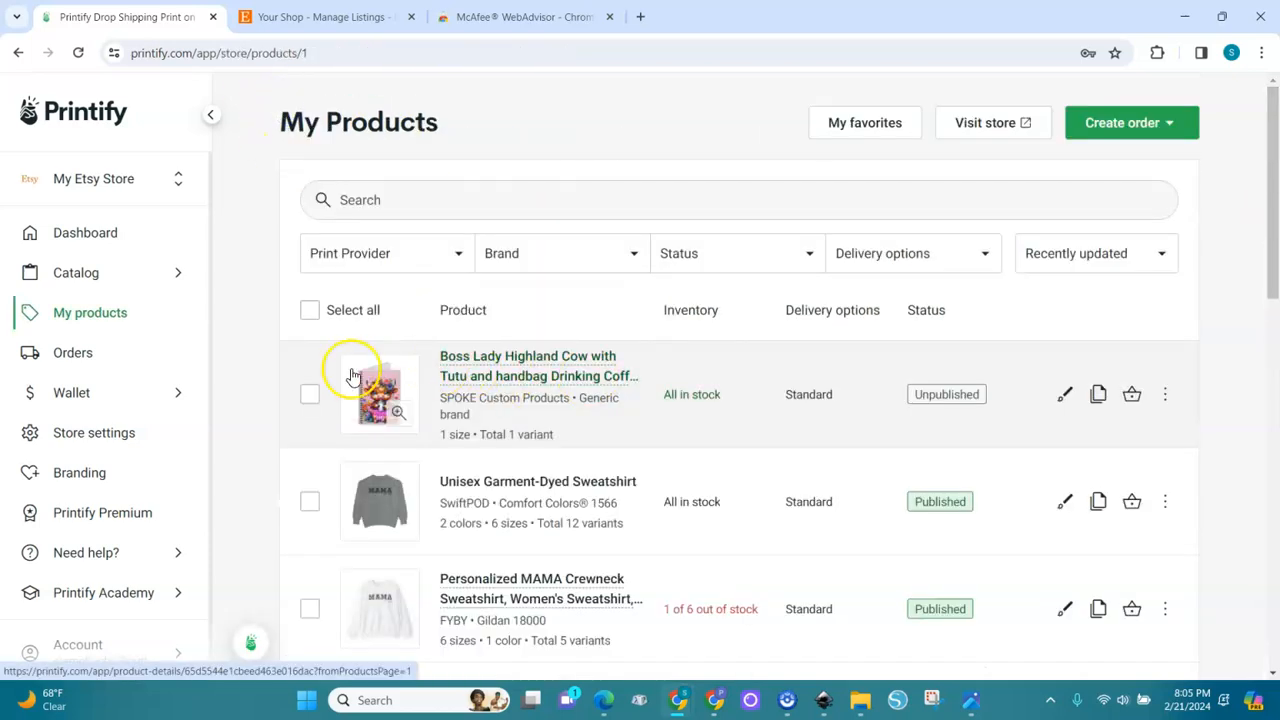
Try to publish the Boss Lady notebook from the product list, check the sync and shipping profile options, and close the dialog
click(309, 395)
click(478, 309)
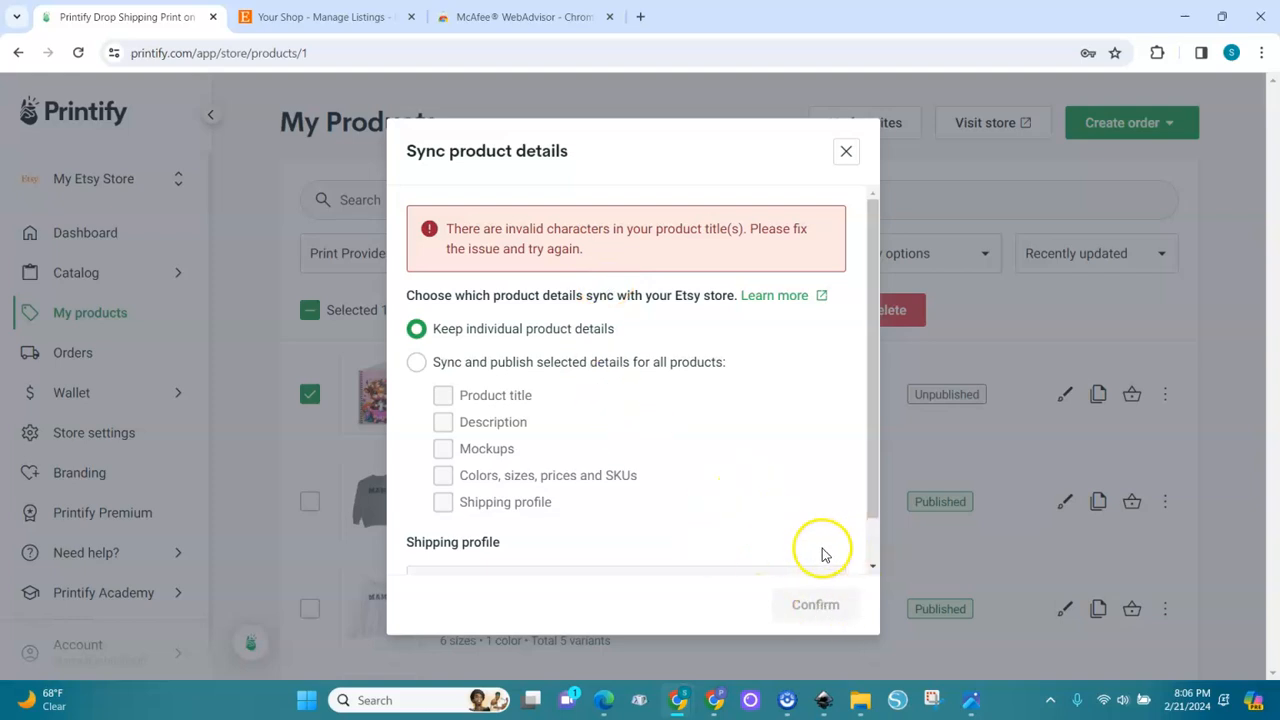
click(872, 566)
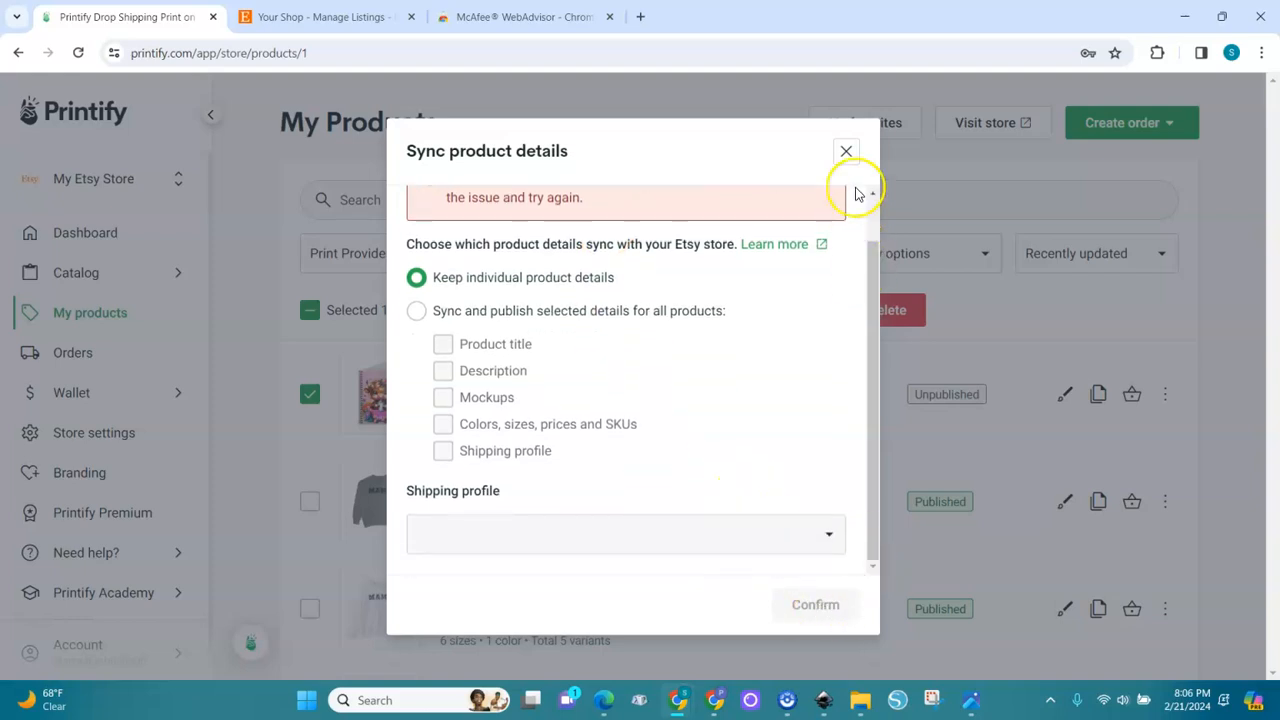
click(846, 151)
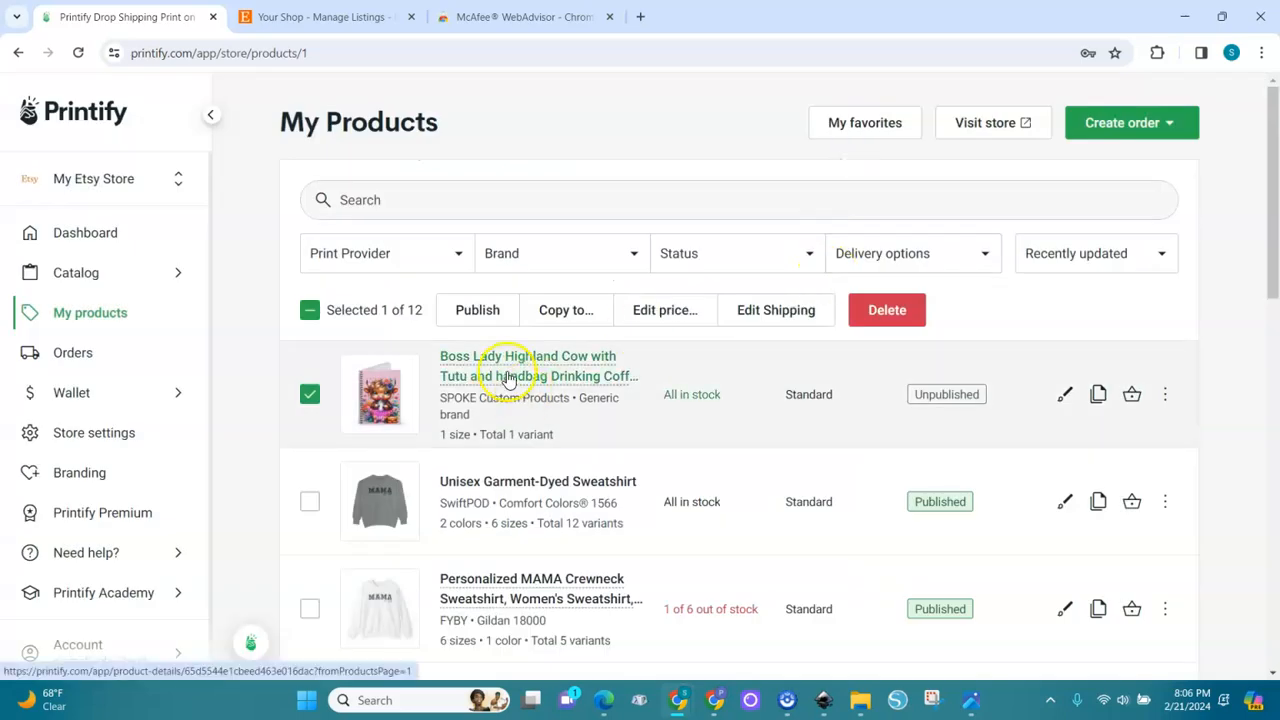
Reopen the Boss Lady notebook listing and delete the stray space in front of its title
click(519, 381)
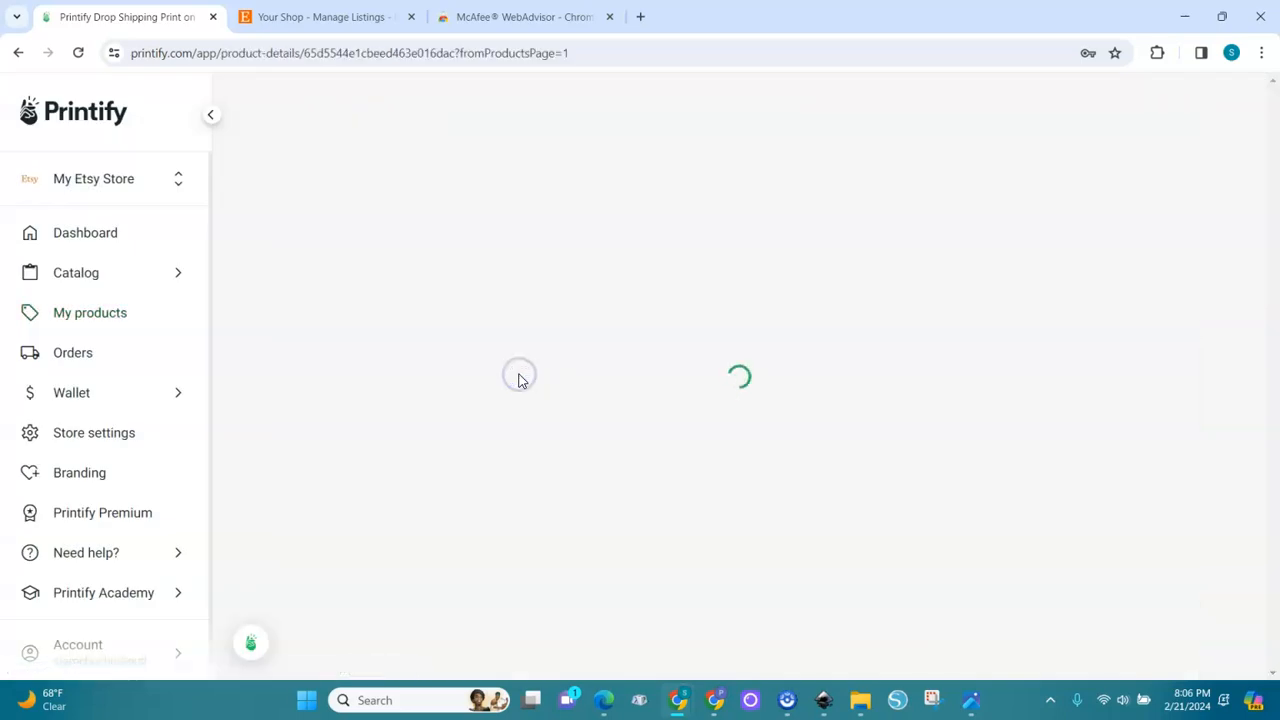
drag(1272, 220, 1265, 340)
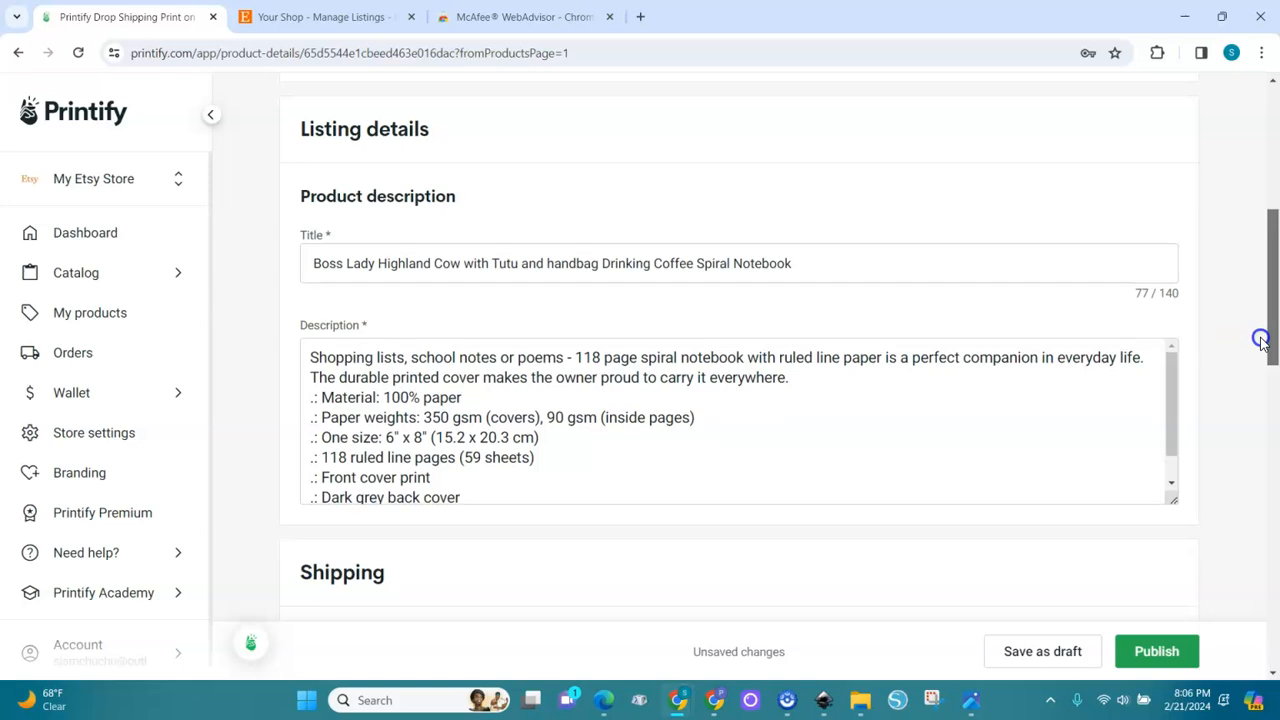
click(314, 263)
key(BackSpace)
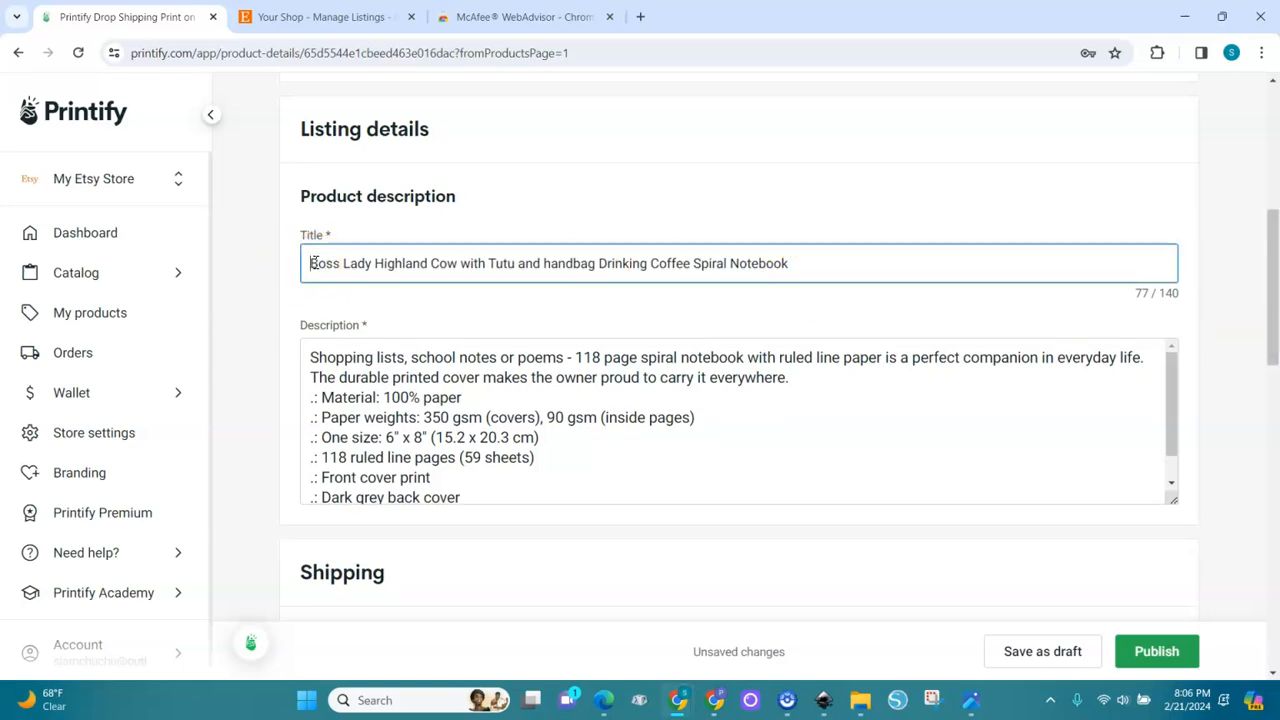
Publish the corrected Boss Lady highland cow spiral notebook listing to the Etsy store
click(297, 260)
click(1155, 651)
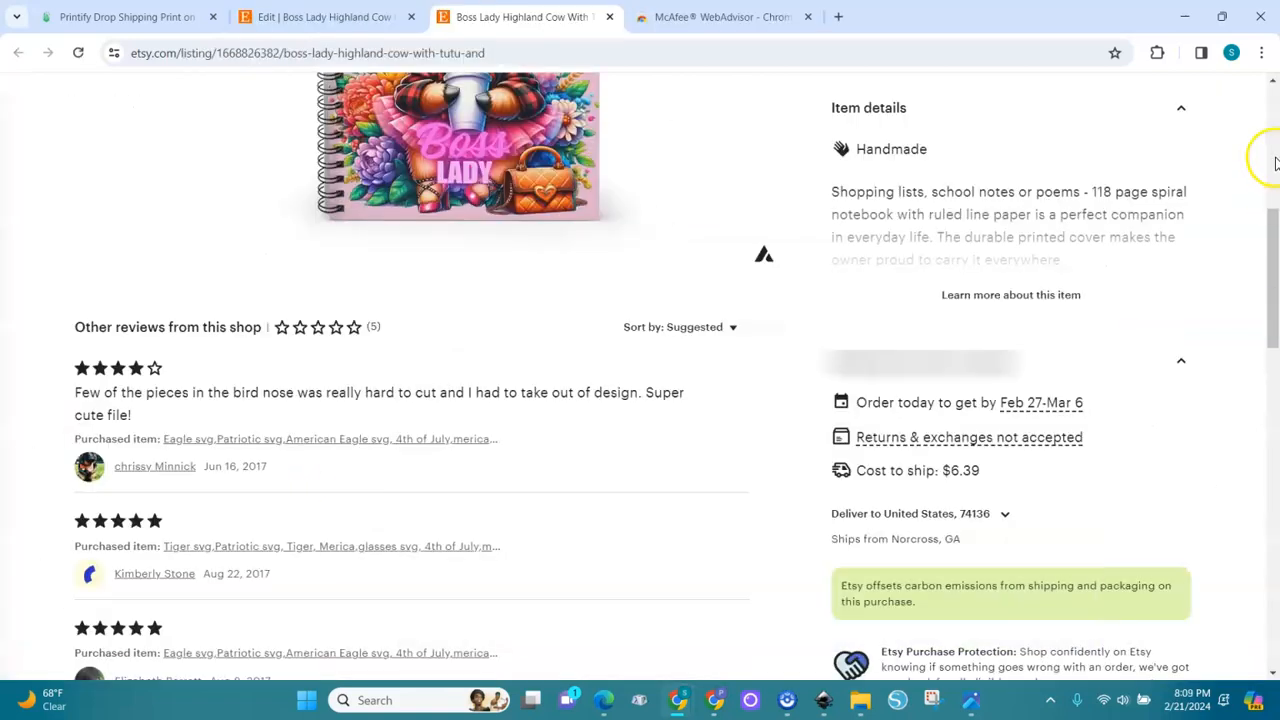
View the Boss Lady notebook's public listing on Etsy and look through all its product images
click(1273, 160)
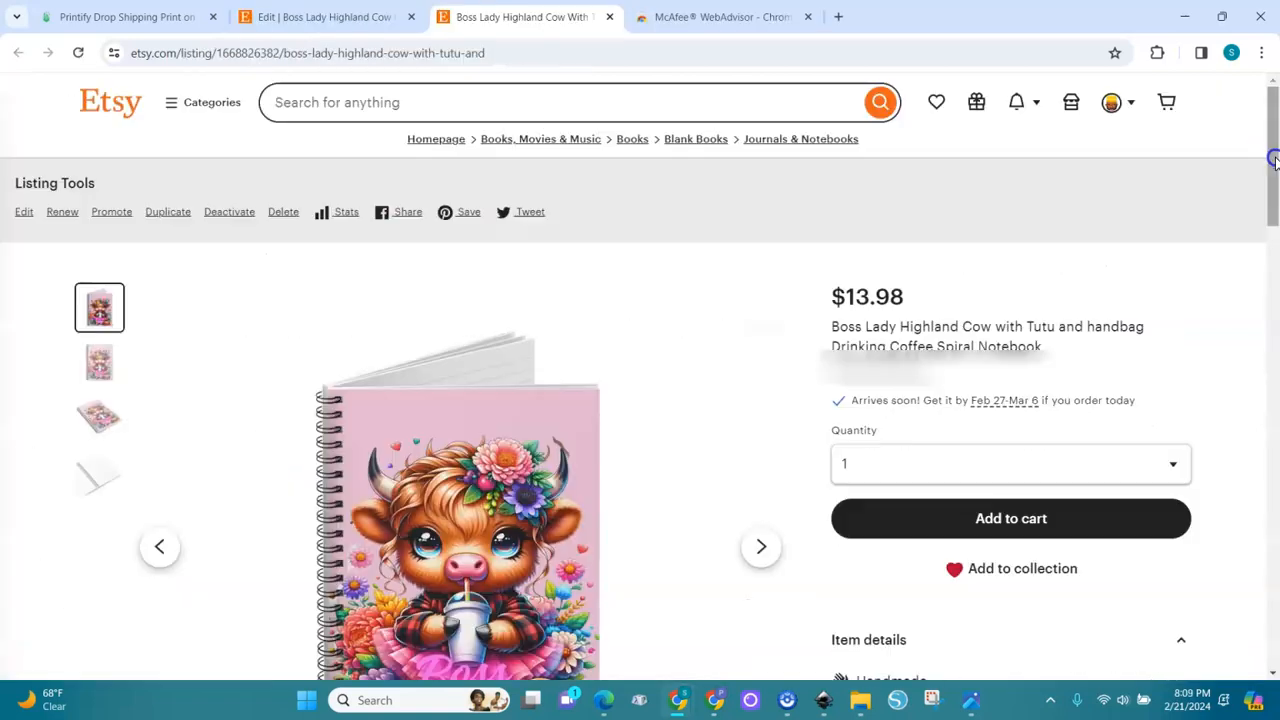
click(760, 552)
click(760, 555)
click(760, 548)
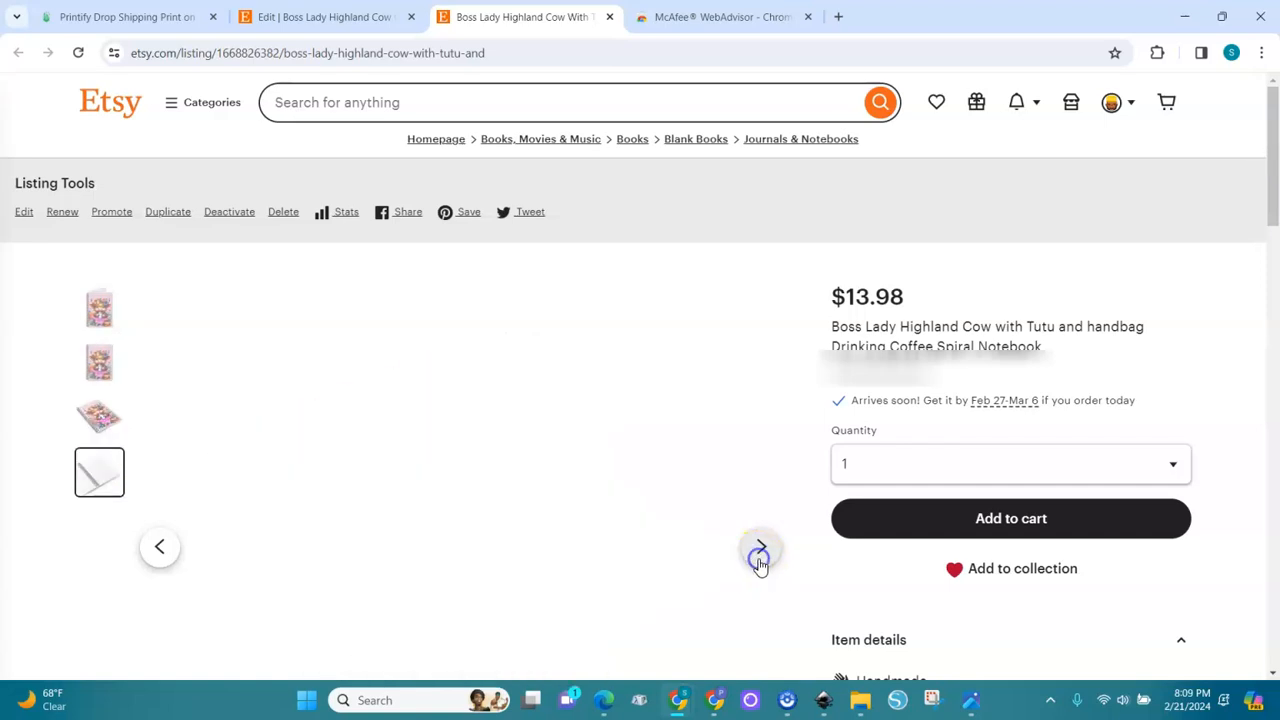
click(760, 548)
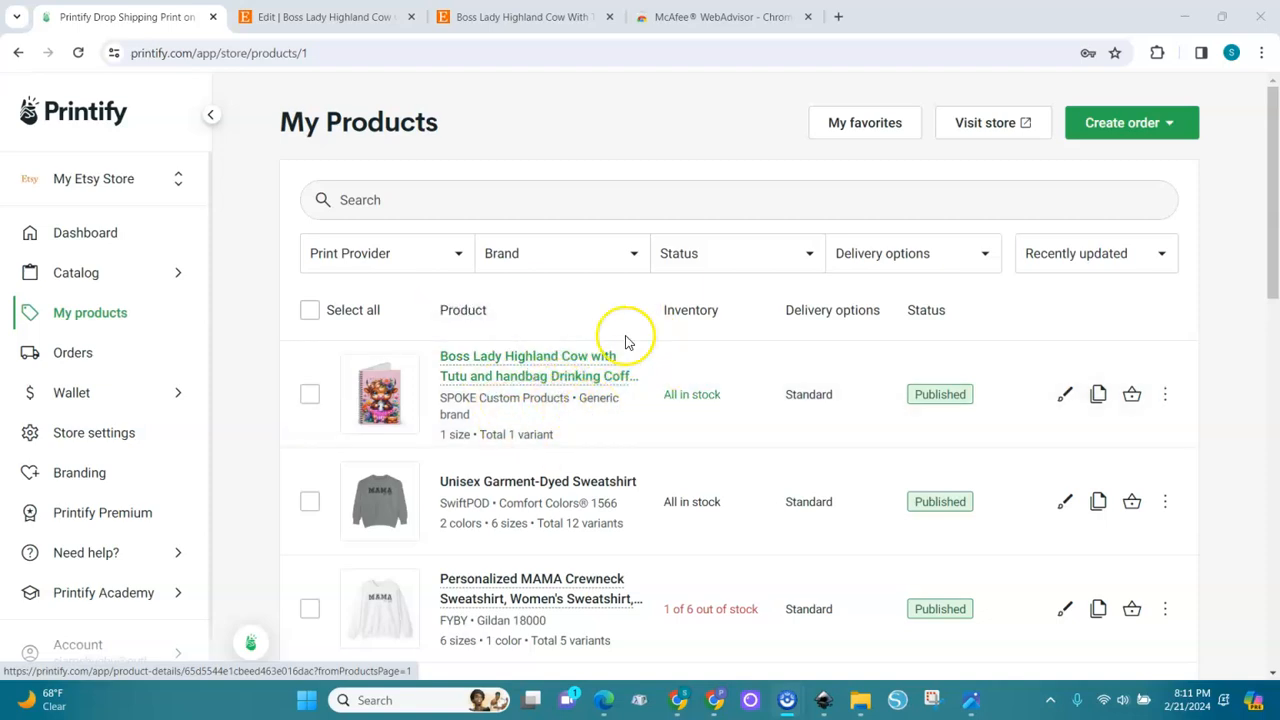
click(564, 393)
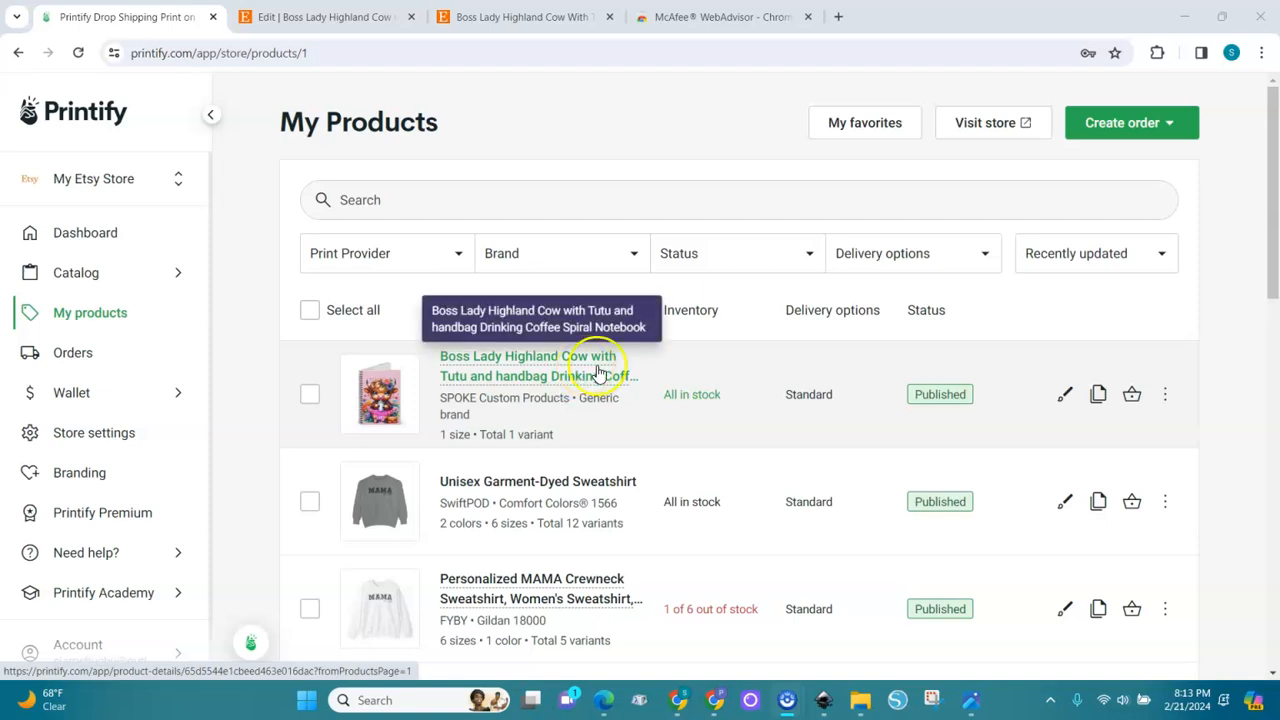
click(655, 378)
click(622, 390)
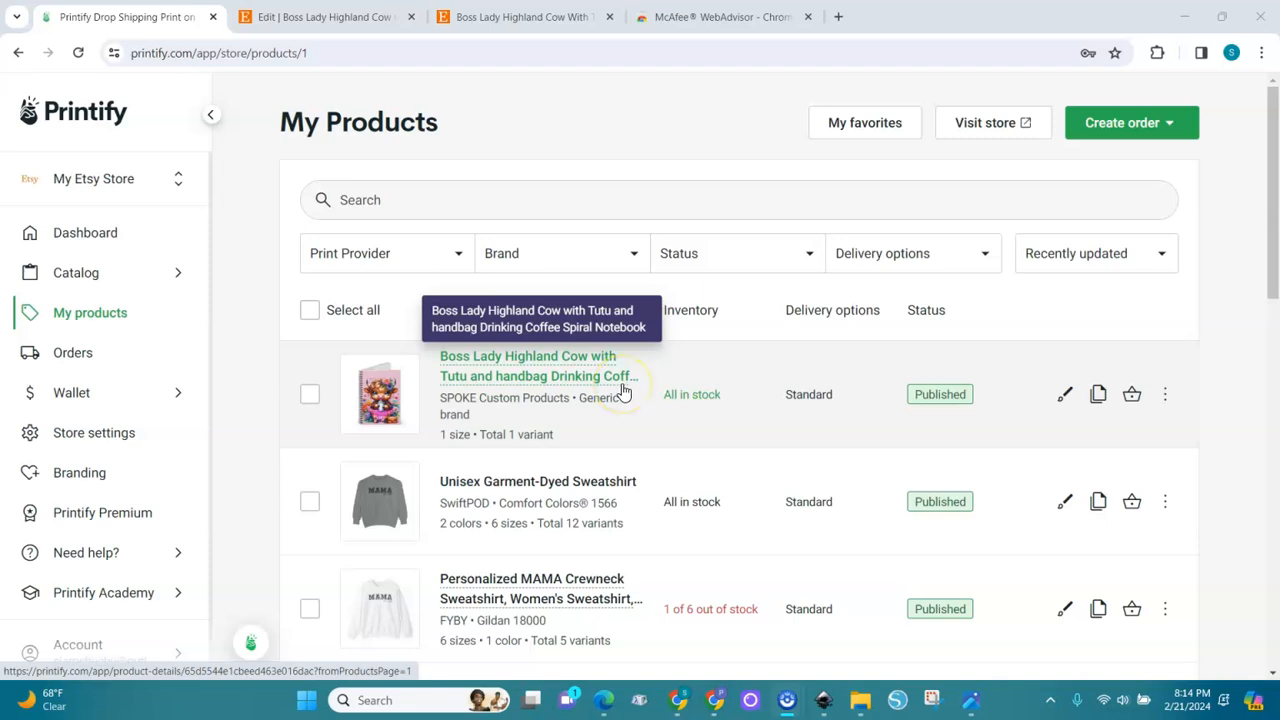